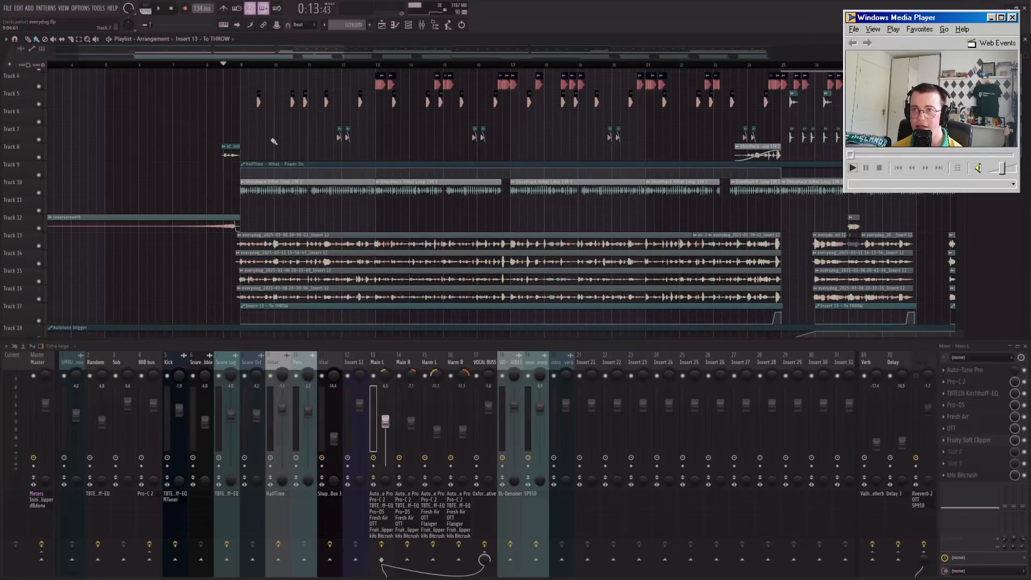
Step: Play the song briefly and highlight the stacked vocal clips on Tracks 13 to 16 in the playlist
{"action": "key", "text": "space"}
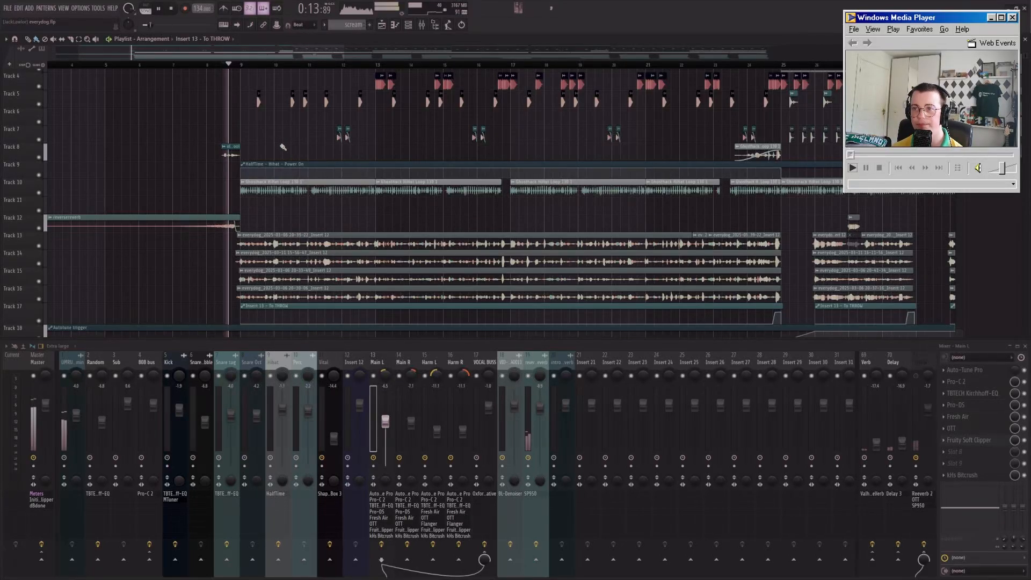
{"action": "scroll", "coordinate": [281, 146], "scroll_direction": "down", "scroll_amount": 4}
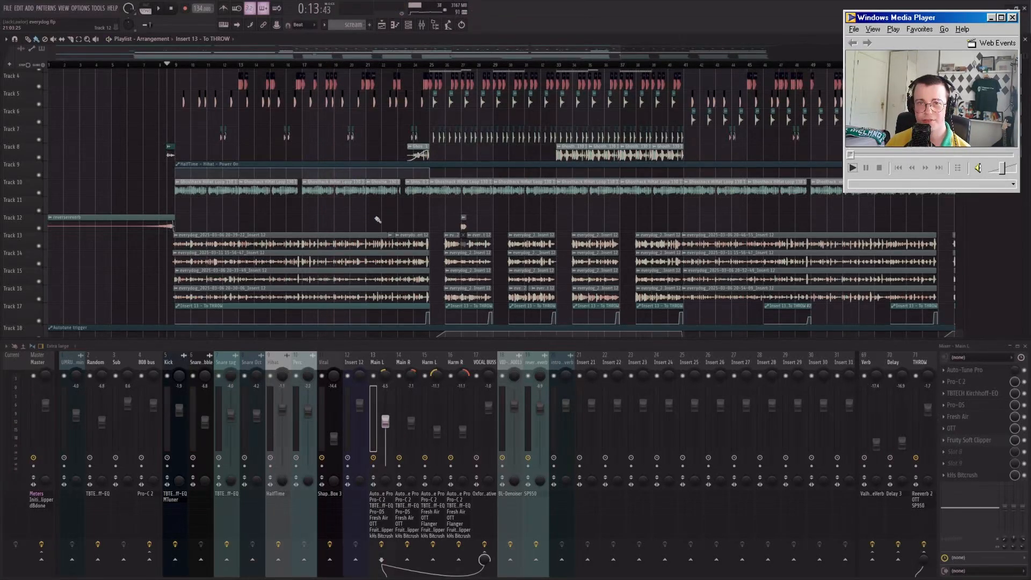
{"action": "left_click_drag", "start_coordinate": [262, 214], "coordinate": [261, 272]}
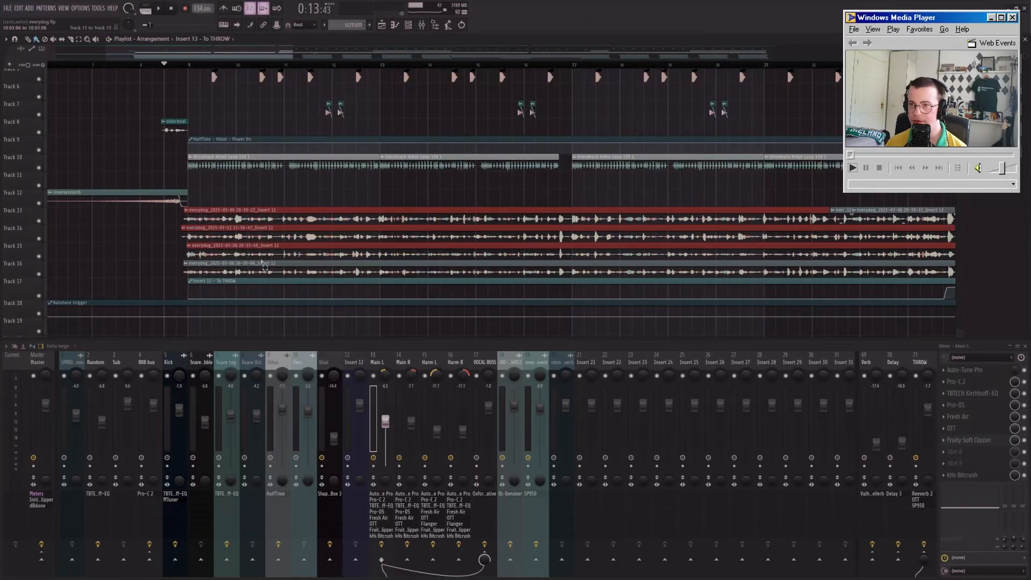
{"action": "left_click", "coordinate": [279, 202], "text": "ctrl"}
Step: Inspect the routing and effects of the VOCAL BUSS, Harm R, Verb, Delay and THROW mixer tracks
{"action": "left_click", "coordinate": [487, 360]}
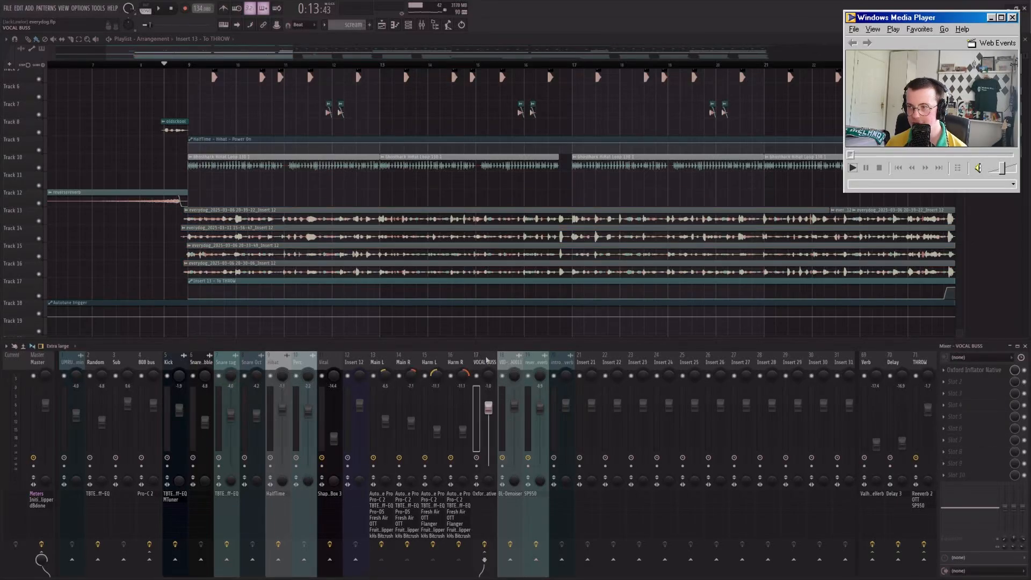
{"action": "left_click", "coordinate": [451, 363]}
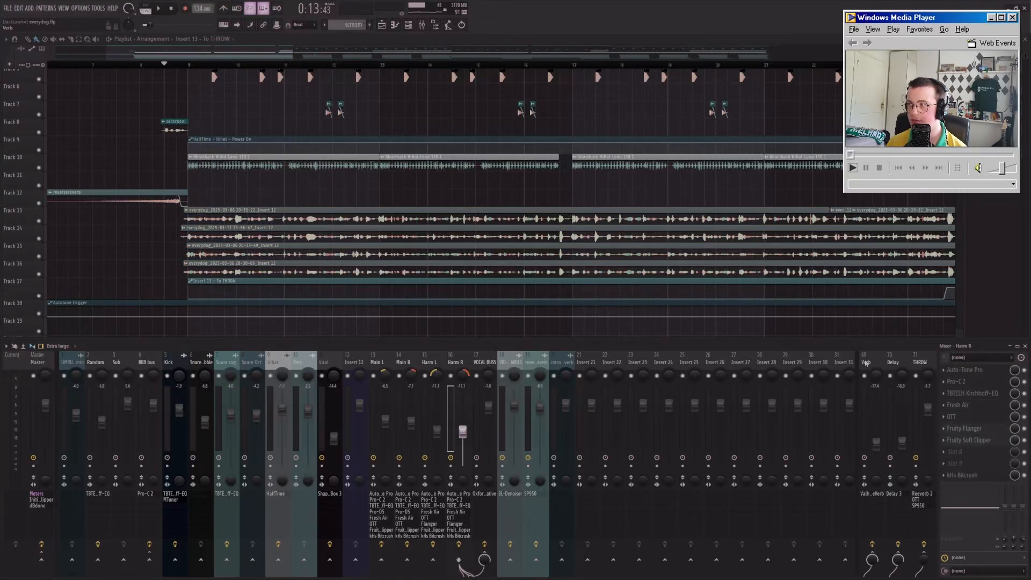
{"action": "left_click", "coordinate": [866, 364]}
{"action": "left_click", "coordinate": [896, 364]}
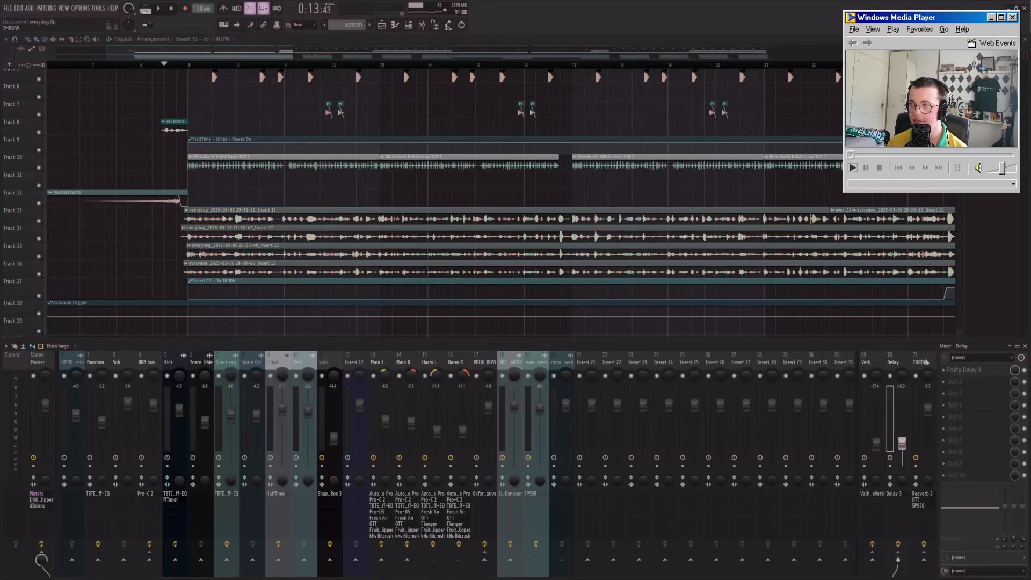
{"action": "left_click", "coordinate": [926, 364]}
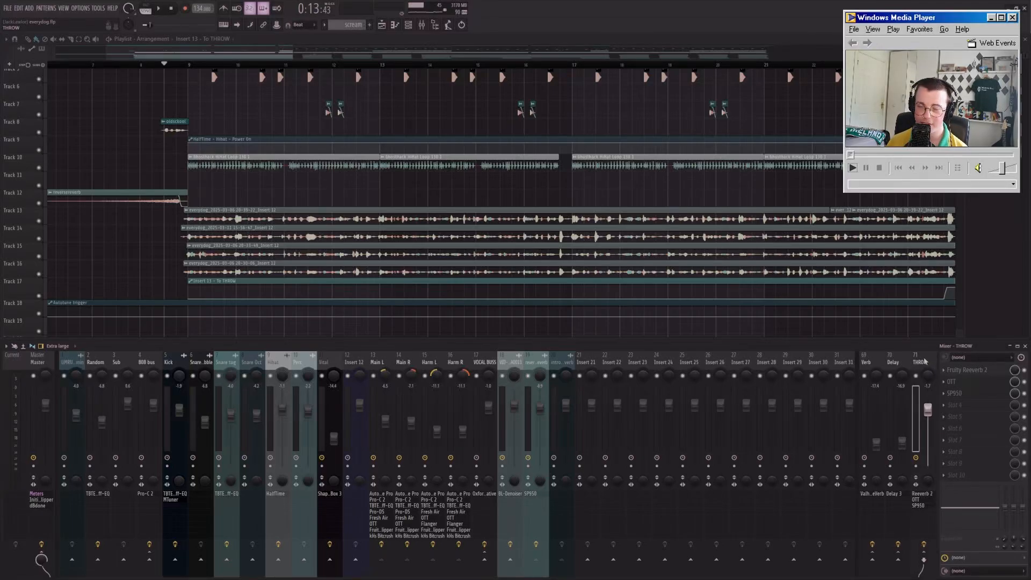
Step: Highlight the THROW send automation clips on Track 17 across the arrangement and clear the selection
{"action": "scroll", "coordinate": [374, 302], "scroll_direction": "down", "scroll_amount": 5}
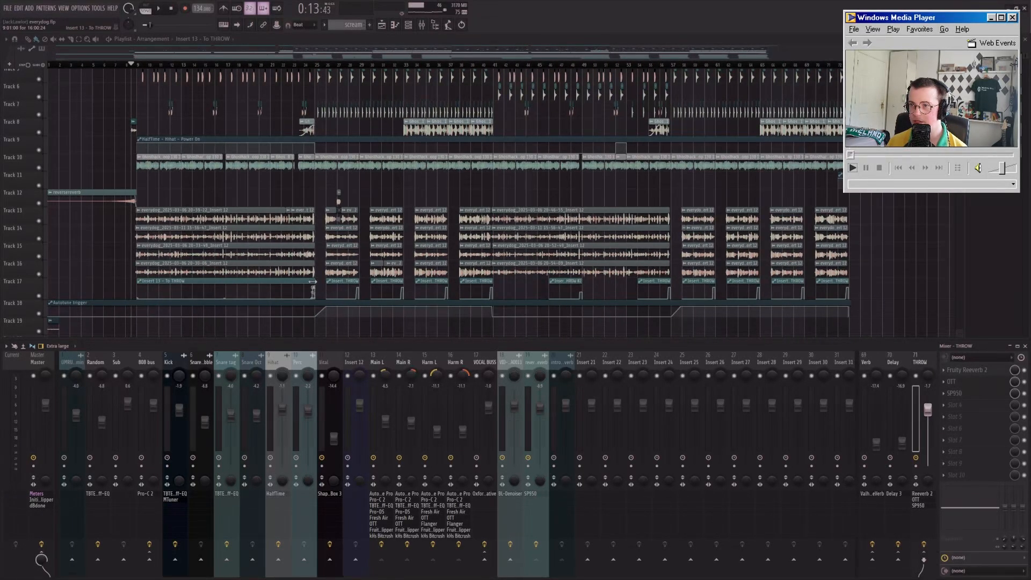
{"action": "left_click_drag", "start_coordinate": [313, 282], "coordinate": [893, 294]}
{"action": "left_click", "coordinate": [884, 286], "text": "ctrl"}
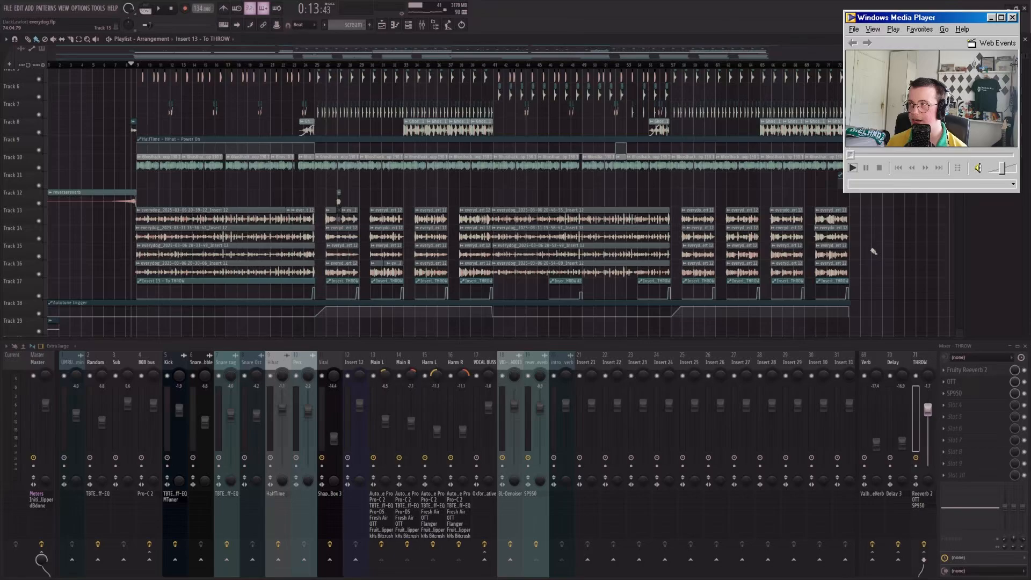
{"action": "scroll", "coordinate": [156, 235], "scroll_direction": "up", "scroll_amount": 5}
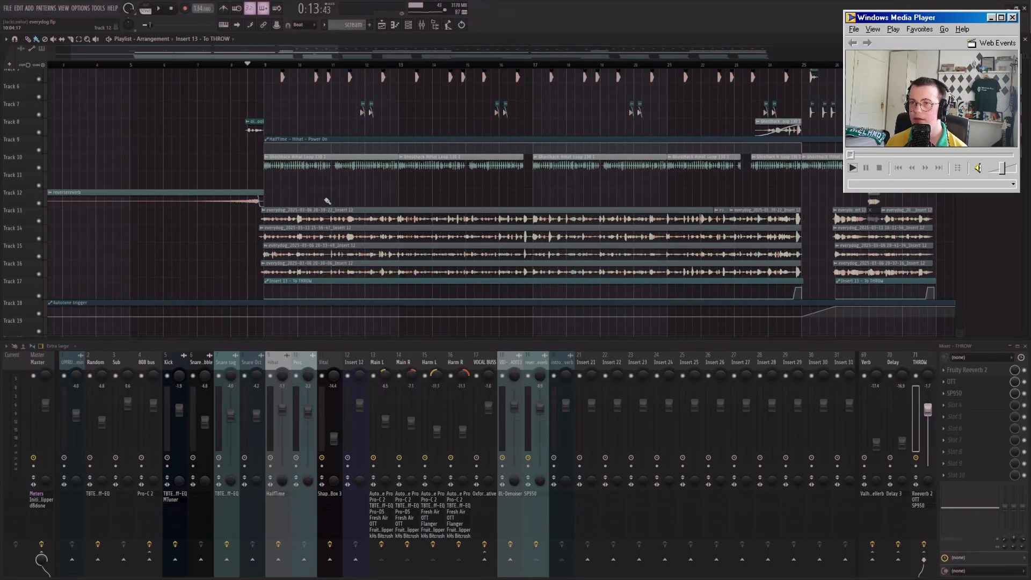
Step: Solo Track 13 and play the lead vocal with the Main L mixer track selected
{"action": "right_click", "coordinate": [41, 222]}
{"action": "key", "text": "space"}
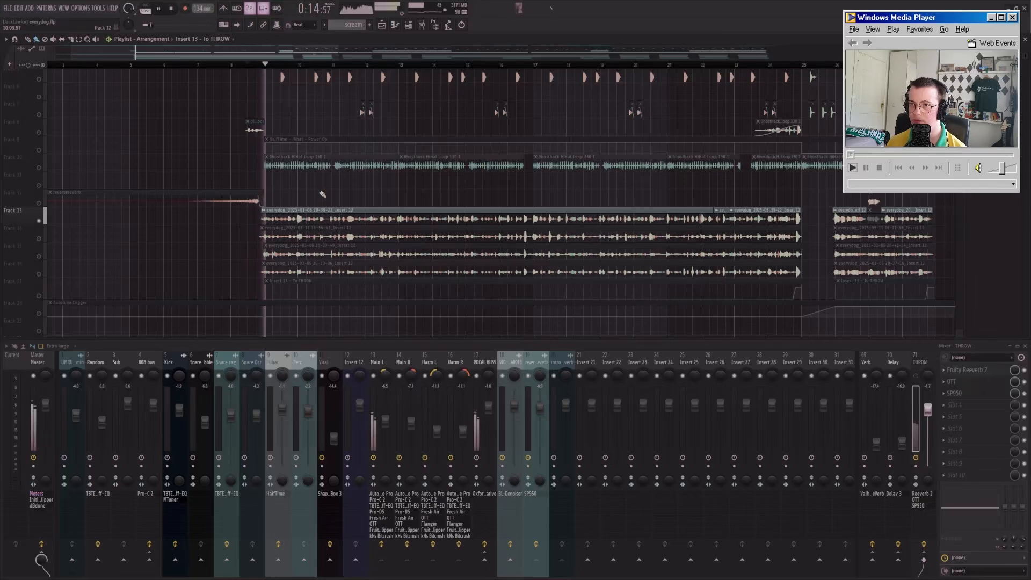
{"action": "left_click", "coordinate": [385, 362]}
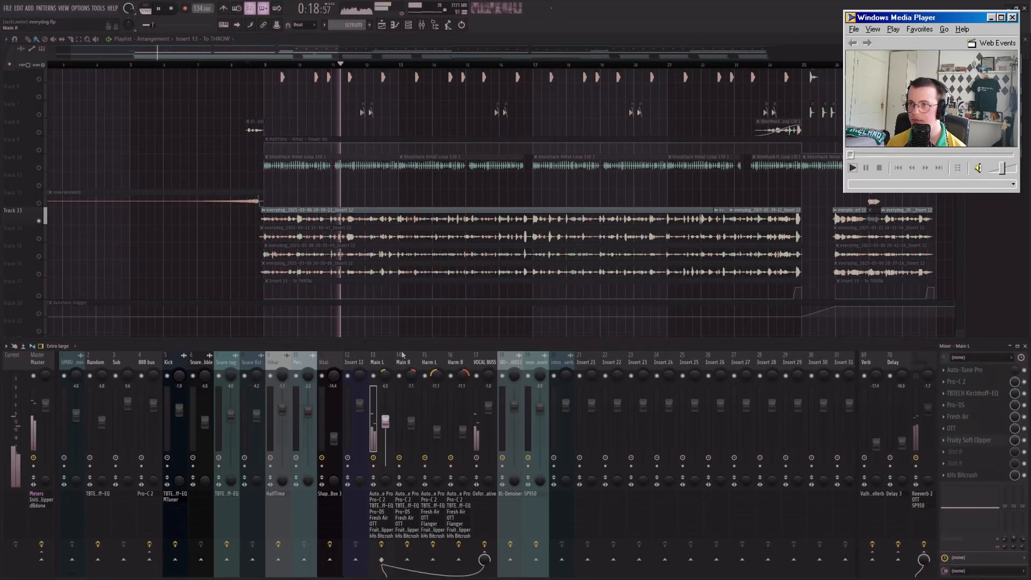
{"action": "scroll", "coordinate": [377, 300], "scroll_direction": "down", "scroll_amount": 2}
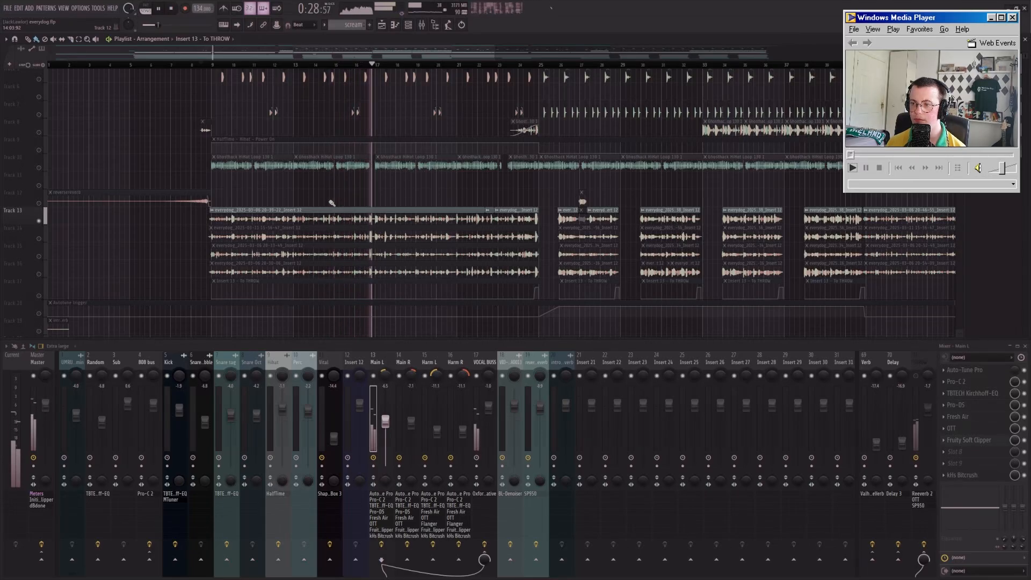
{"action": "key", "text": "space"}
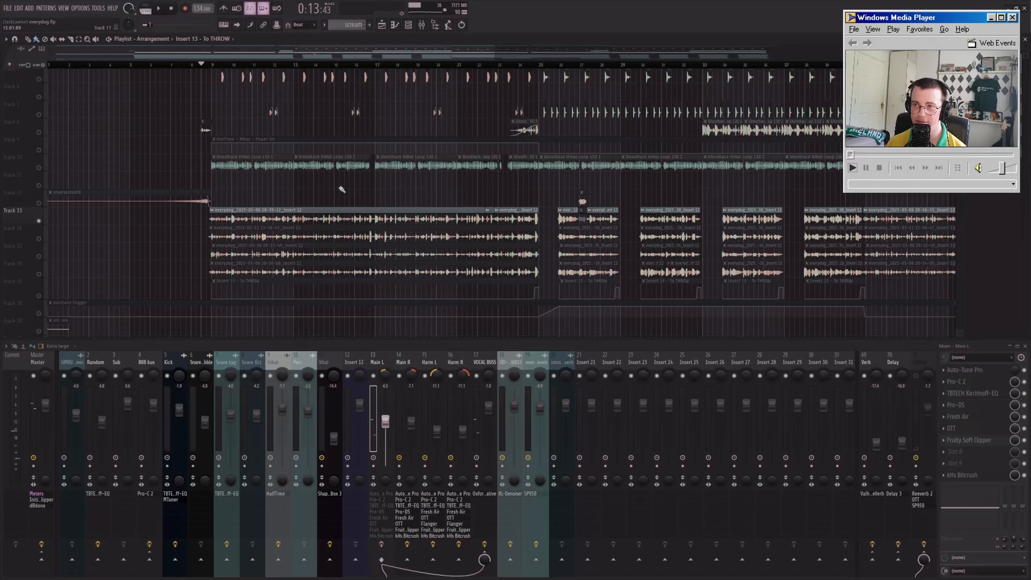
Step: Listen to the Main L vocal with its effects bypassed and examine its waveform on an enlarged Track 13
{"action": "key", "text": "space"}
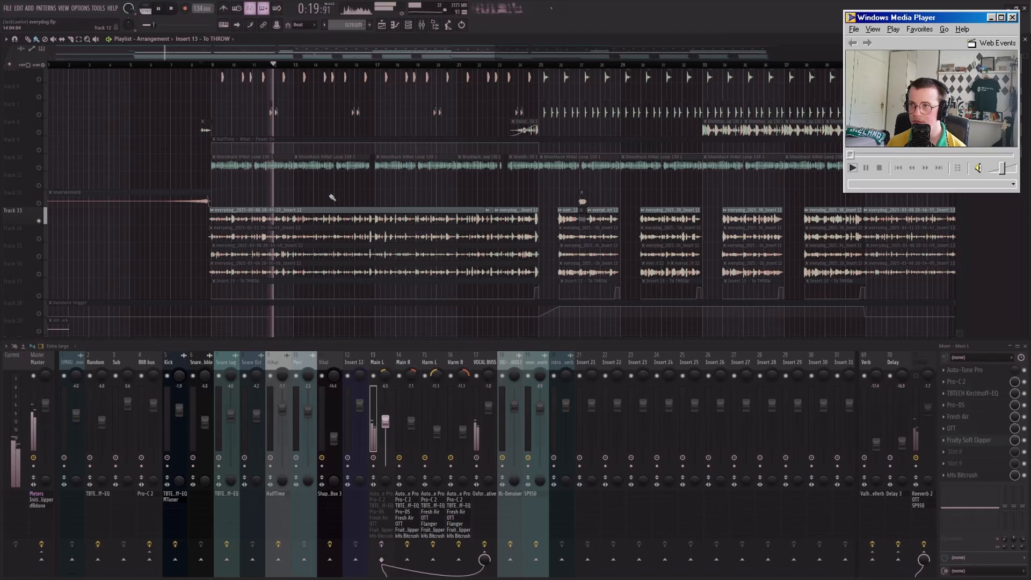
{"action": "key", "text": "space"}
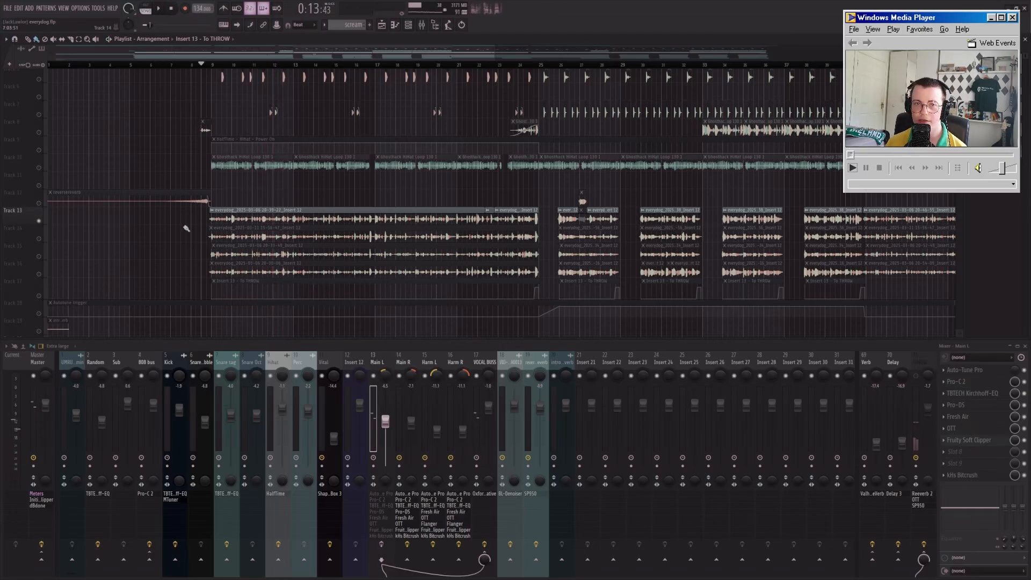
{"action": "scroll", "coordinate": [206, 235], "scroll_direction": "up", "scroll_amount": 5}
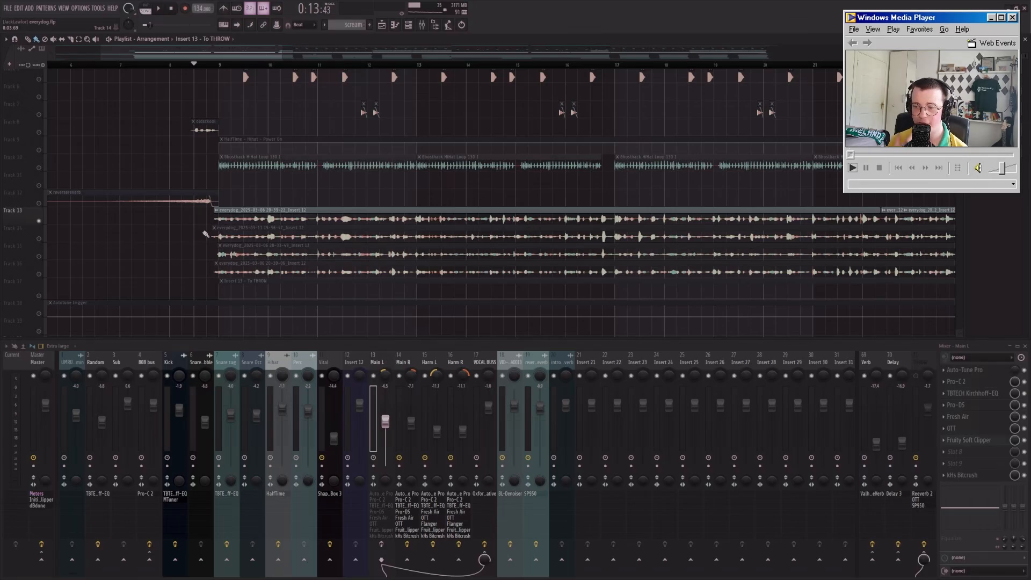
{"action": "scroll", "coordinate": [206, 234], "scroll_direction": "up", "scroll_amount": 5}
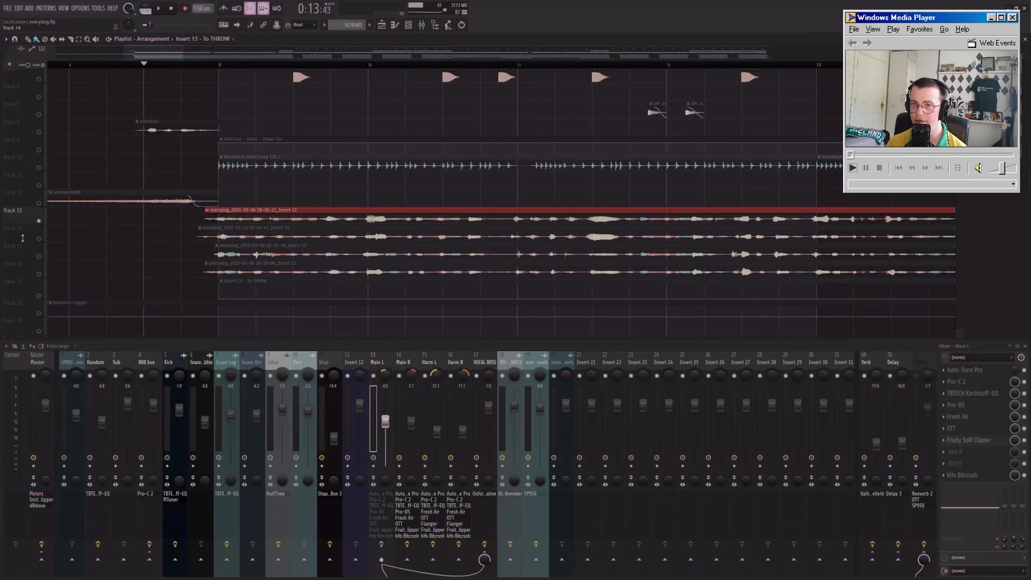
{"action": "left_click_drag", "start_coordinate": [23, 224], "coordinate": [23, 276]}
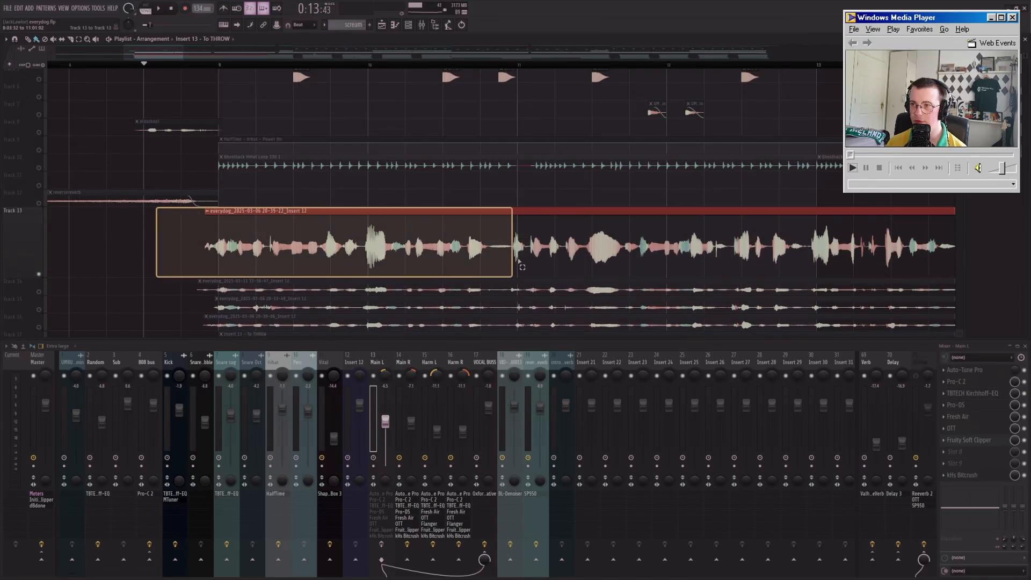
{"action": "scroll", "coordinate": [427, 267], "scroll_direction": "down", "scroll_amount": 3}
{"action": "scroll", "coordinate": [427, 267], "scroll_direction": "down", "scroll_amount": 4}
{"action": "scroll", "coordinate": [466, 267], "scroll_direction": "up", "scroll_amount": 3}
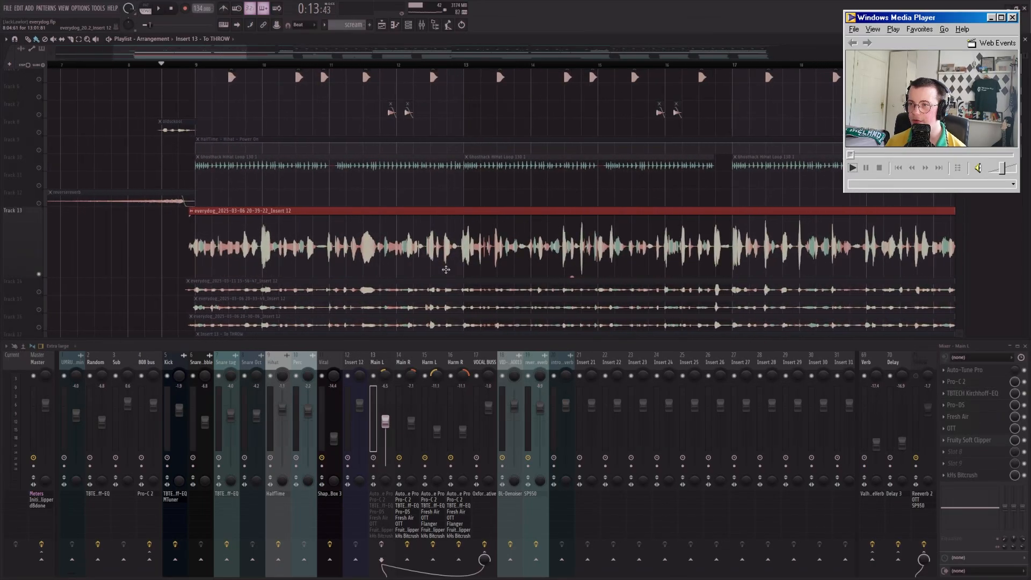
Step: Review the Auto-Tune Pro settings on the Main L mixer track and close the plugin
{"action": "left_click", "coordinate": [973, 370]}
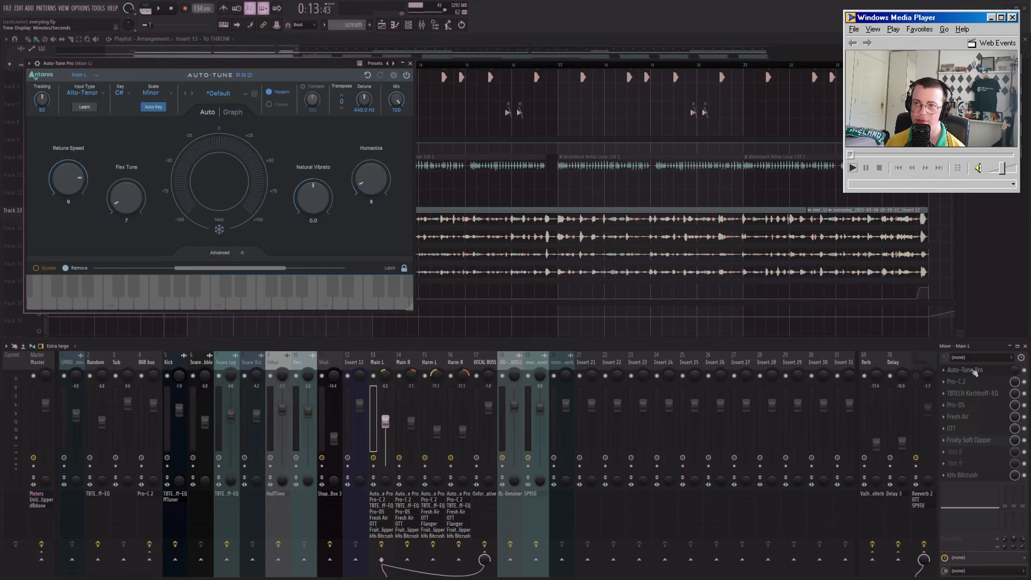
{"action": "left_click", "coordinate": [975, 372]}
{"action": "scroll", "coordinate": [309, 226], "scroll_direction": "down", "scroll_amount": 5}
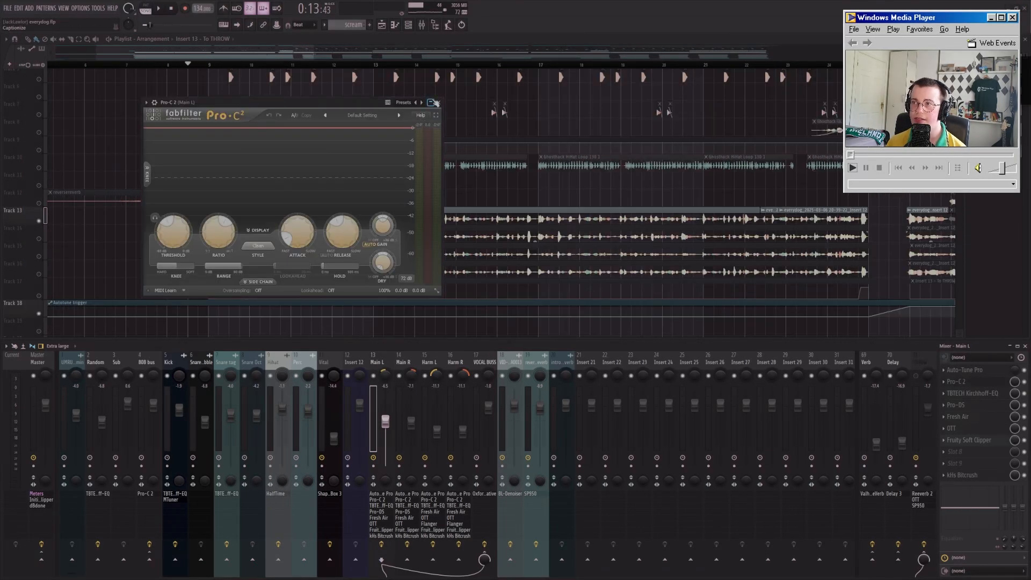
Step: Play the soloed vocal and watch Pro-C 2 compress it with the effects after it bypassed
{"action": "left_click_drag", "start_coordinate": [331, 109], "coordinate": [573, 189]}
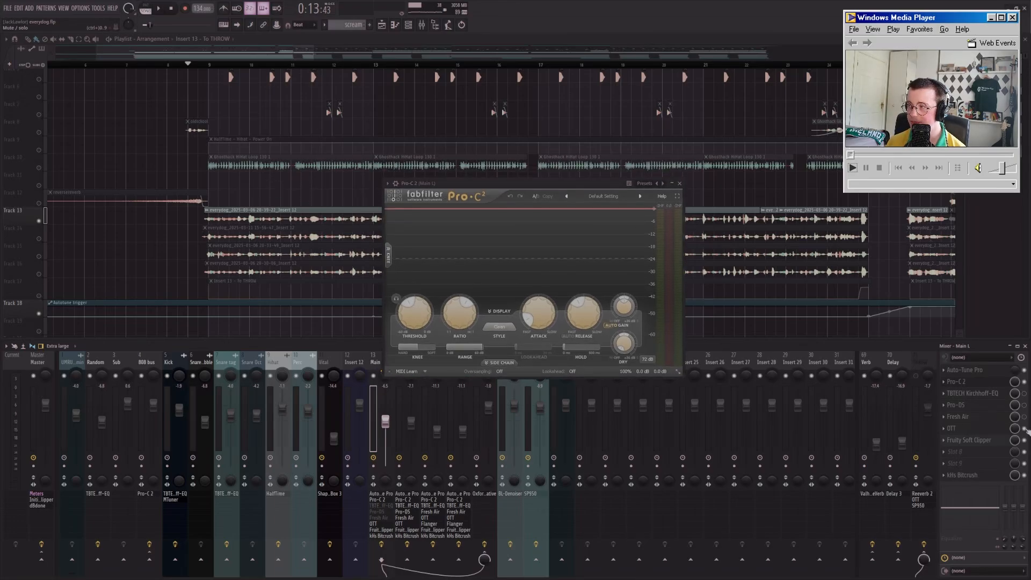
{"action": "key", "text": "space"}
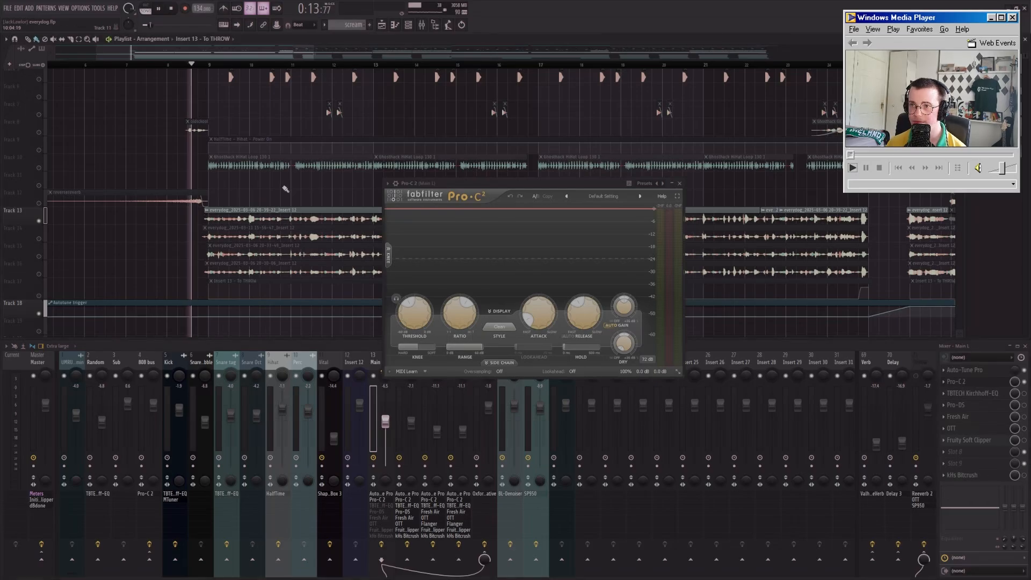
{"action": "scroll", "coordinate": [287, 190], "scroll_direction": "down", "scroll_amount": 2, "text": "ctrl"}
{"action": "scroll", "coordinate": [286, 190], "scroll_direction": "up", "scroll_amount": 2, "text": "ctrl"}
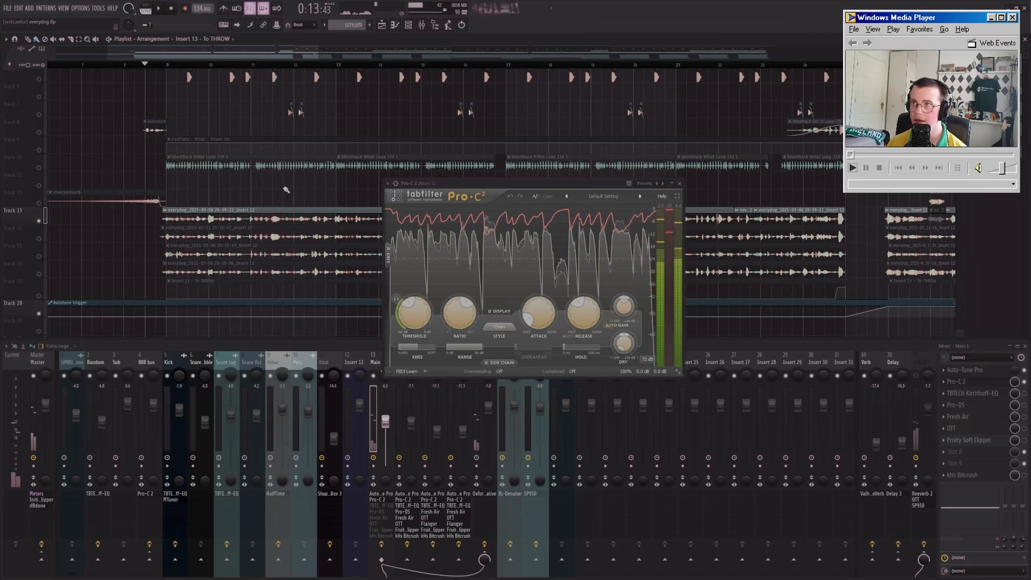
{"action": "key", "text": "space"}
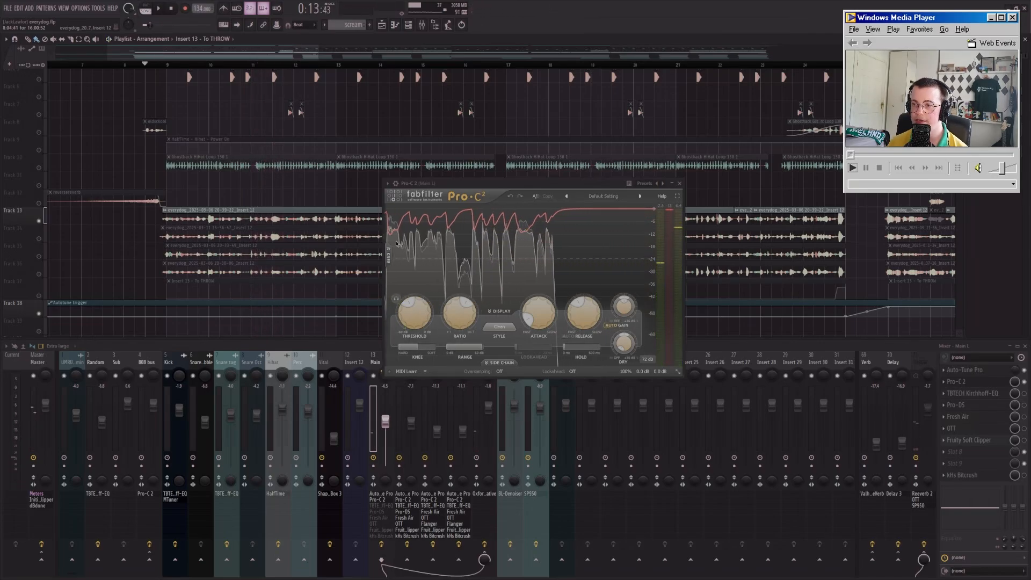
Step: Close Pro-C 2 and review the high-pass filter and EQ bands in Kirchhoff-EQ on Main L
{"action": "left_click", "coordinate": [986, 397]}
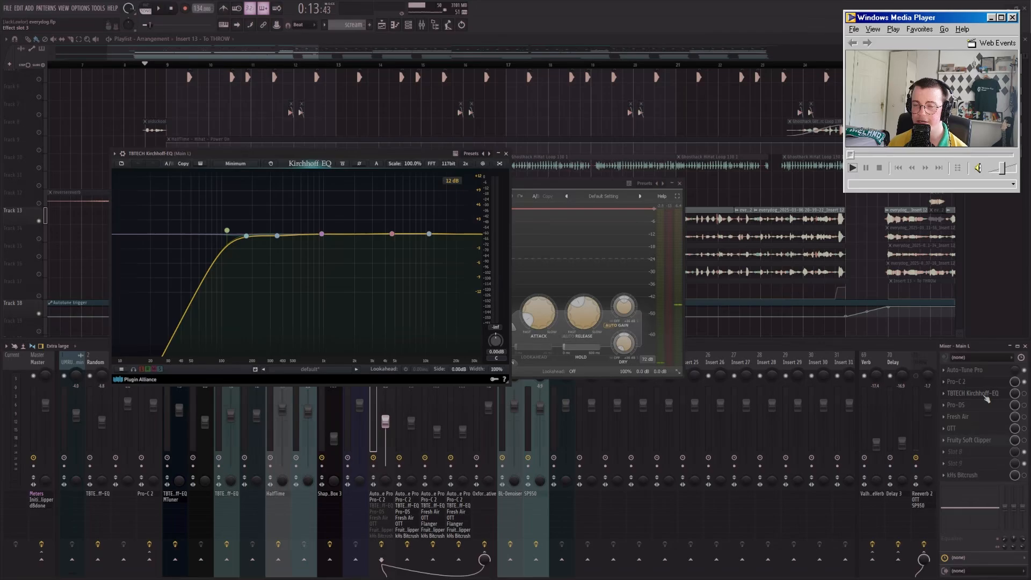
{"action": "left_click", "coordinate": [987, 398]}
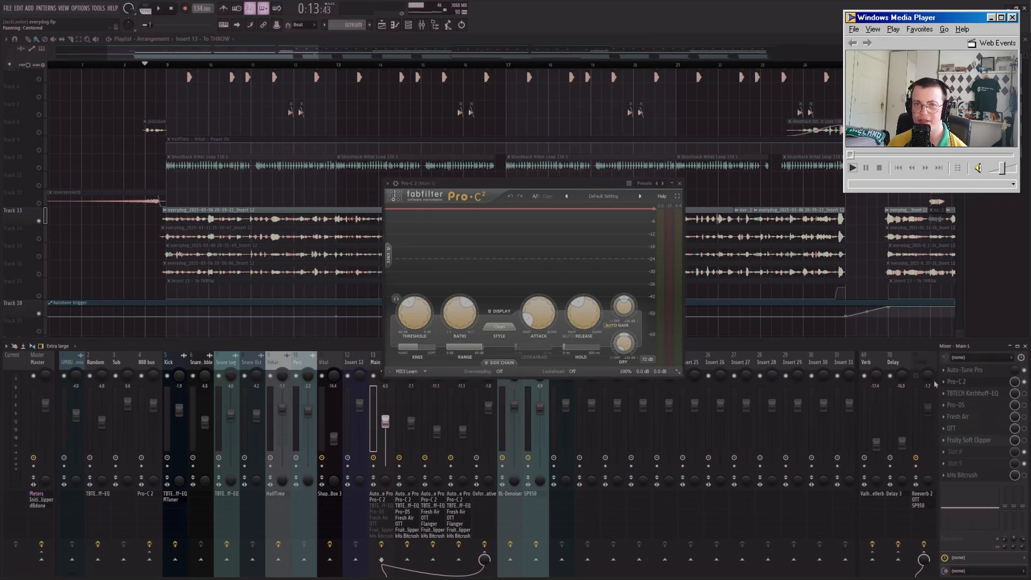
{"action": "left_click", "coordinate": [994, 384]}
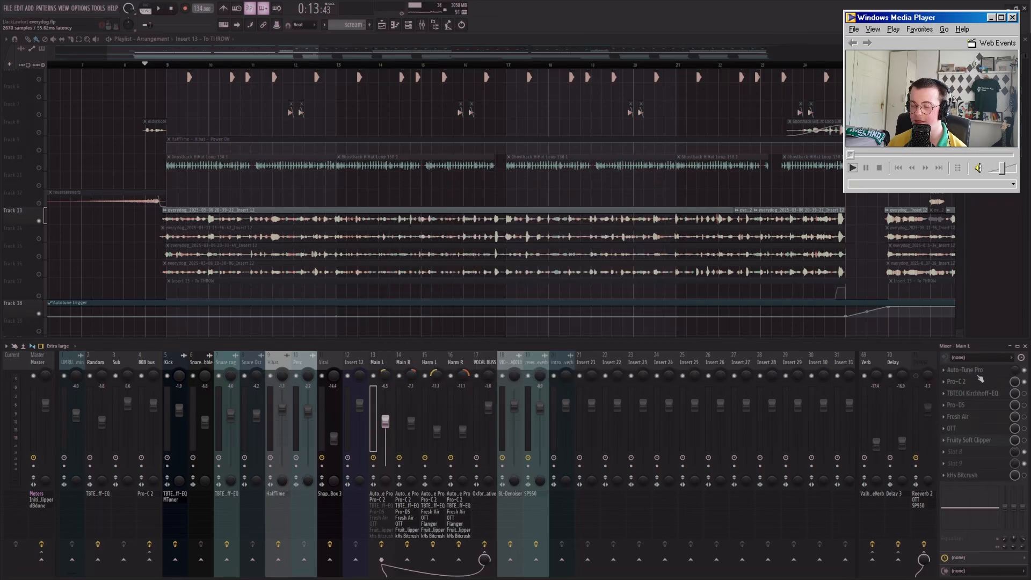
{"action": "left_click", "coordinate": [972, 394]}
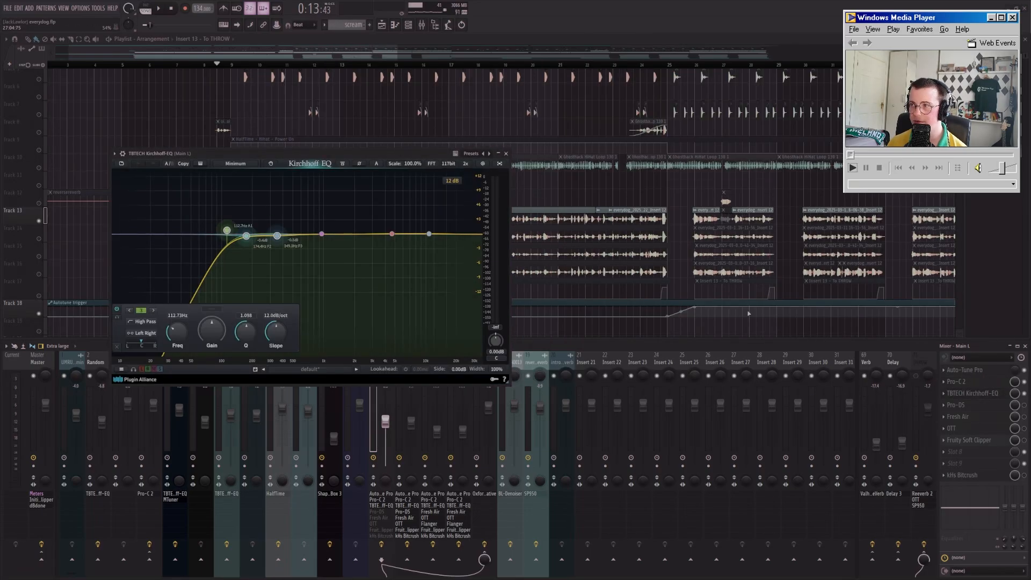
{"action": "left_click", "coordinate": [506, 153]}
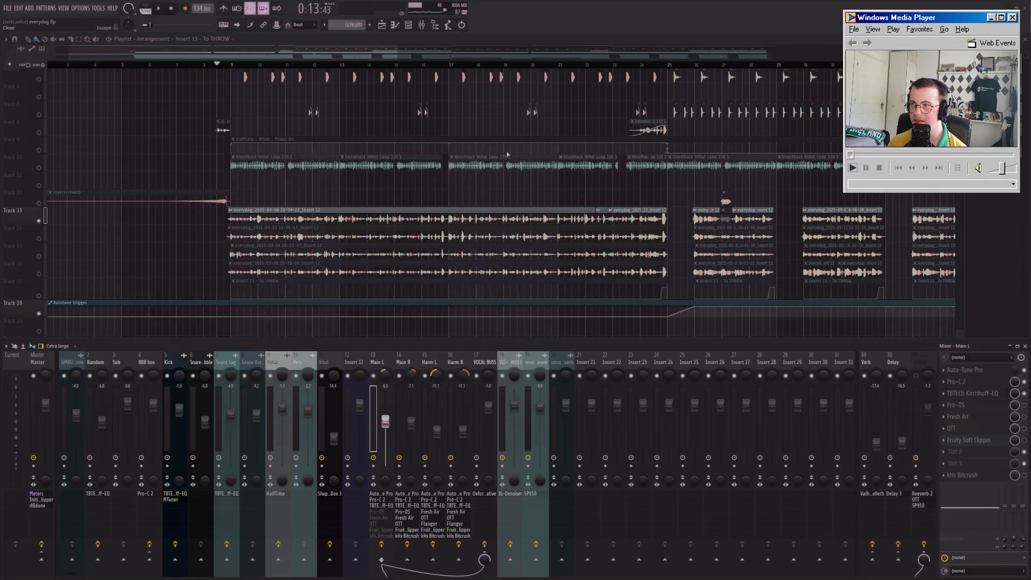
Step: Audition the soloed lead vocal with Kirchhoff-EQ switched on in the Main L chain
{"action": "key", "text": "space"}
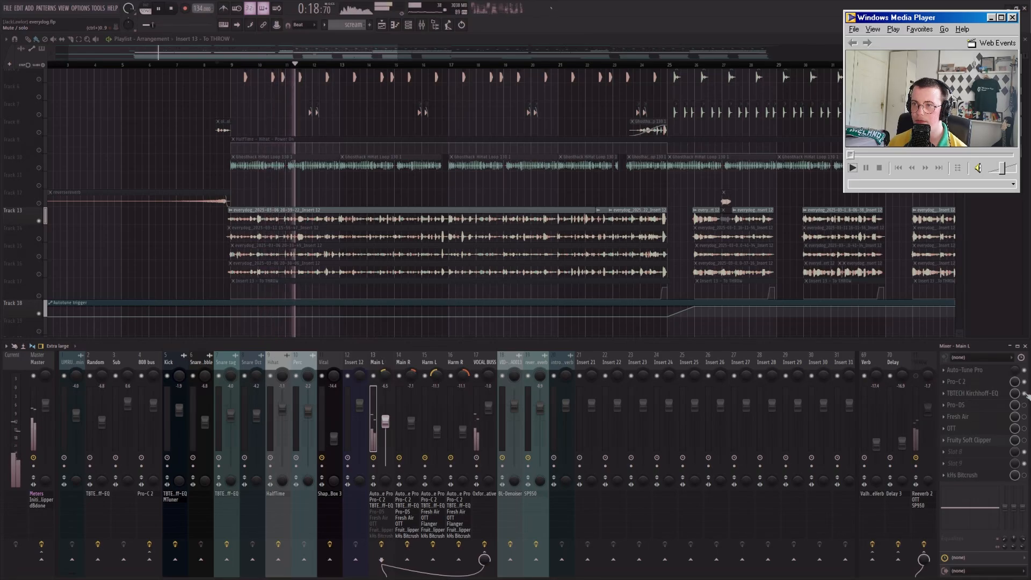
{"action": "key", "text": "space"}
{"action": "left_click", "coordinate": [1003, 394]}
Step: Switch on Pro-DS in the Main L chain and review the Pro-DS and Fresh Air settings
{"action": "left_click", "coordinate": [979, 408]}
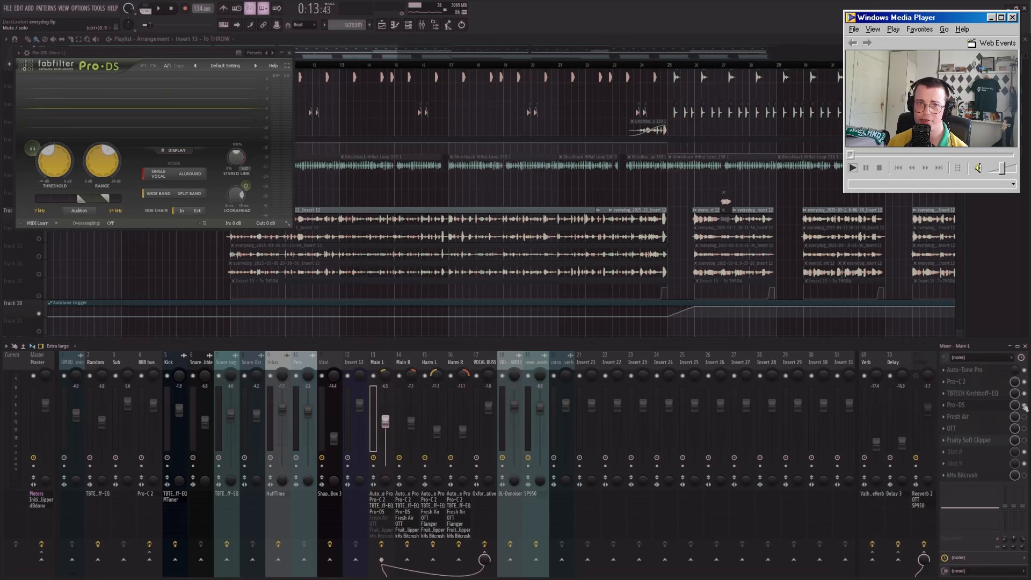
{"action": "left_click", "coordinate": [989, 415]}
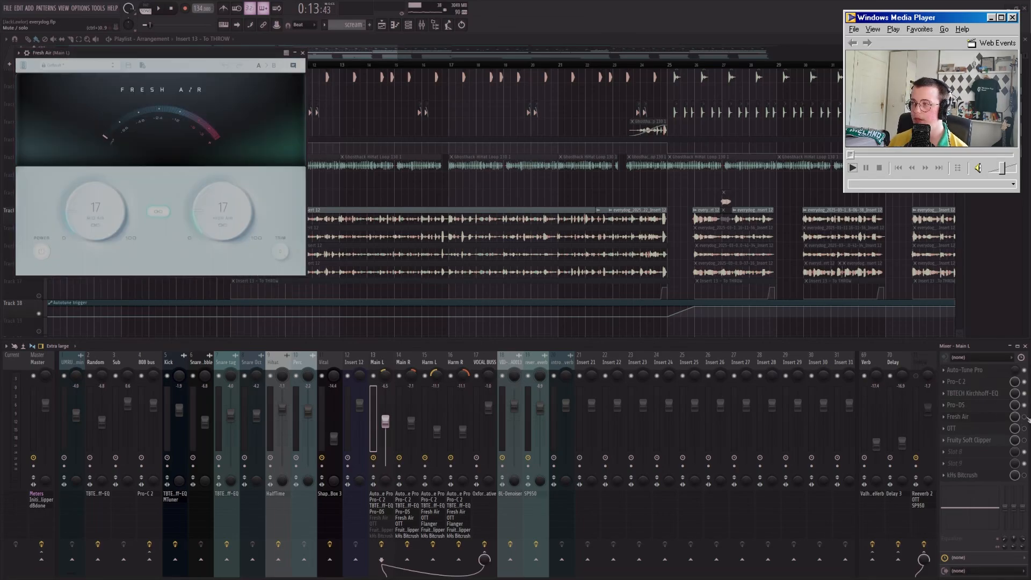
{"action": "left_click", "coordinate": [983, 421]}
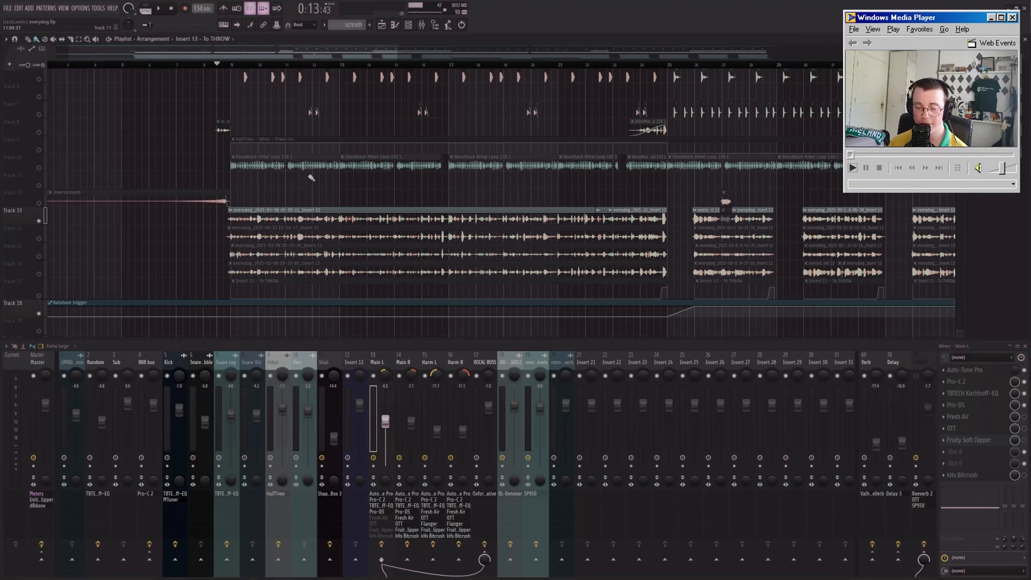
Step: Review the Fresh Air settings on Main L and audition the soloed lead vocal with Fresh Air switched on
{"action": "left_click", "coordinate": [987, 419]}
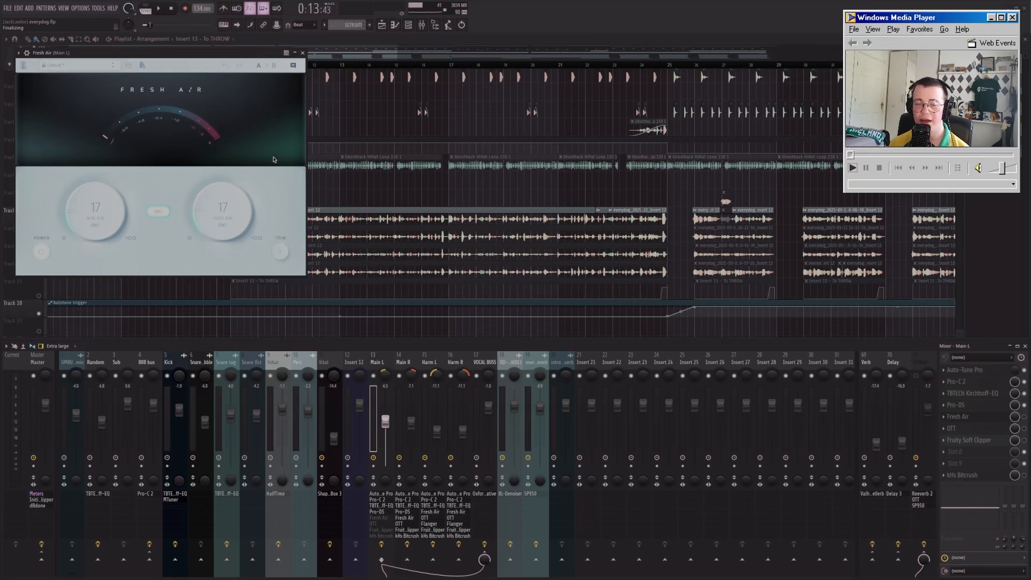
{"action": "left_click", "coordinate": [987, 418]}
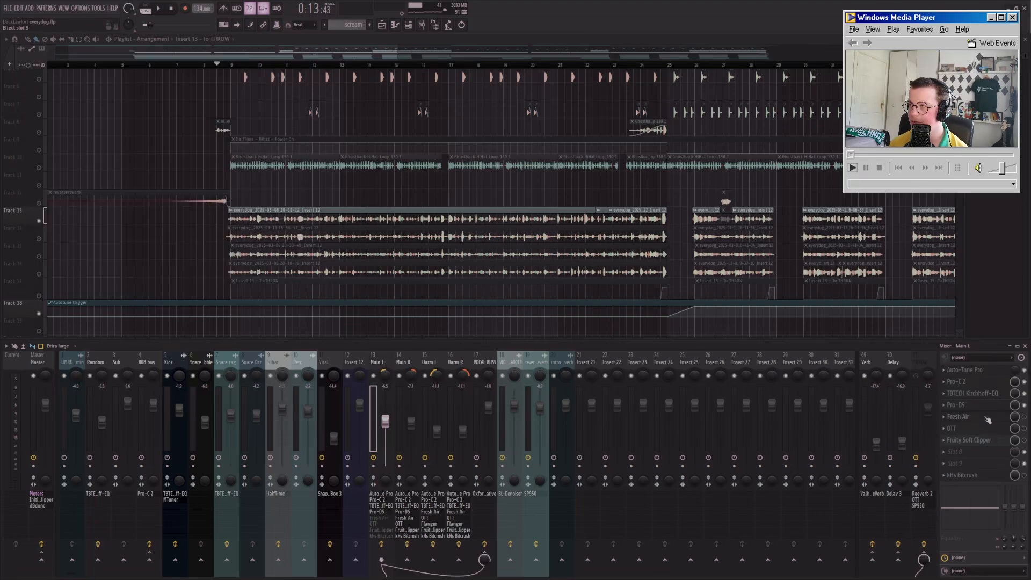
{"action": "scroll", "coordinate": [186, 144], "scroll_direction": "up", "scroll_amount": 4}
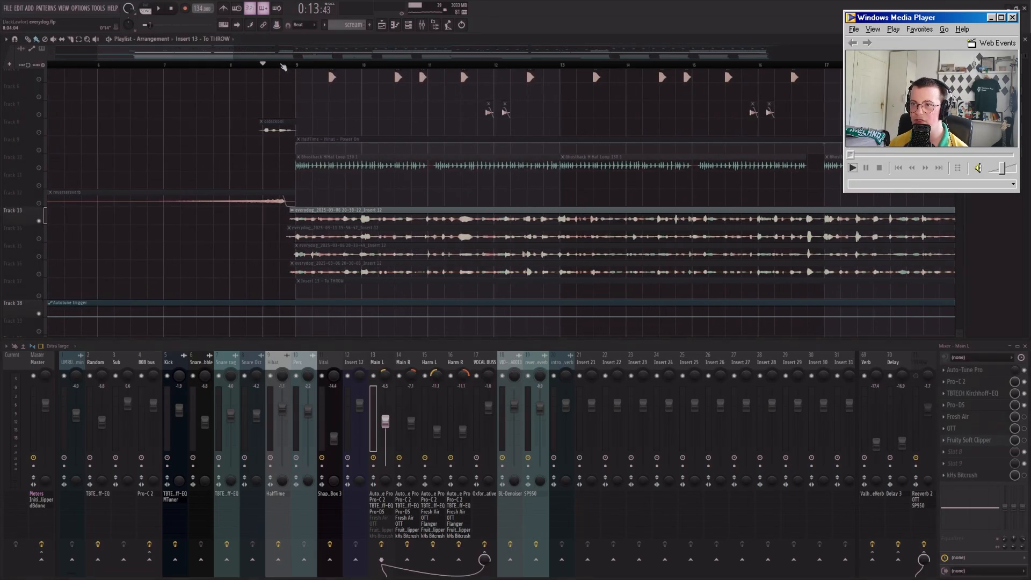
{"action": "left_click", "coordinate": [281, 67]}
{"action": "key", "text": "space"}
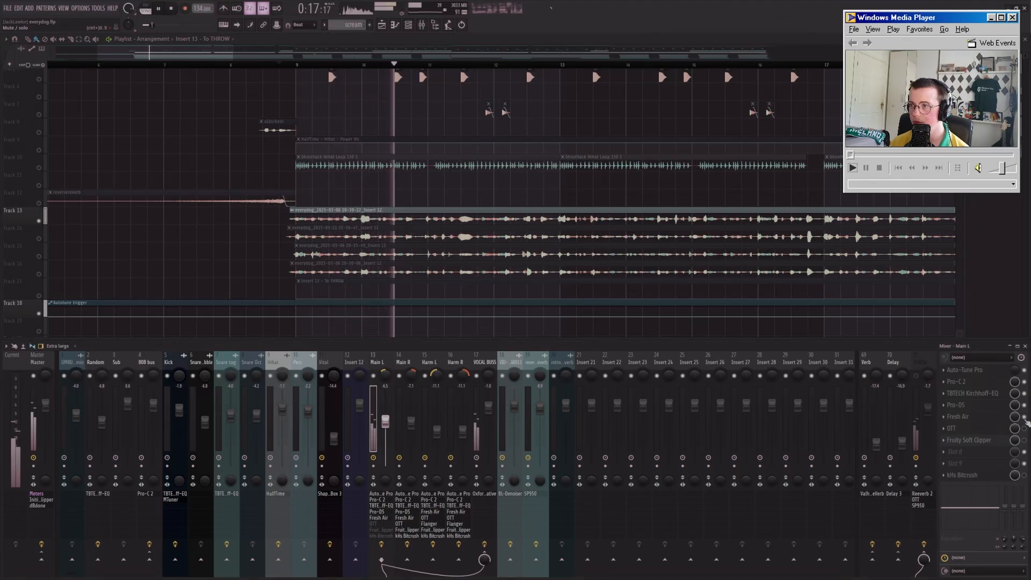
{"action": "key", "text": "space"}
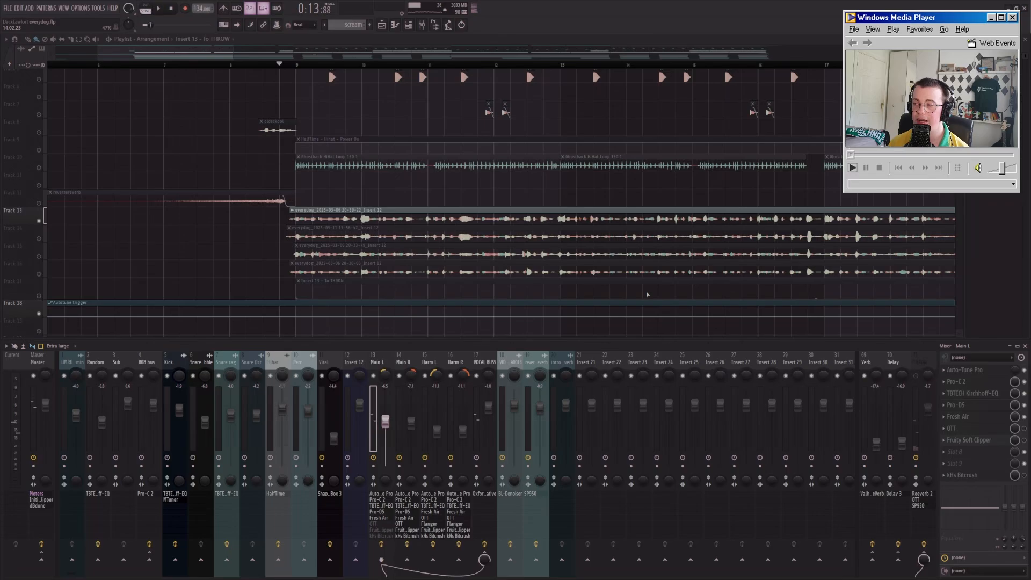
Step: Open OTT on Main L, audition the soloed vocal with it bypassed and switched on, and undo the last knob tweaks
{"action": "left_click", "coordinate": [987, 430]}
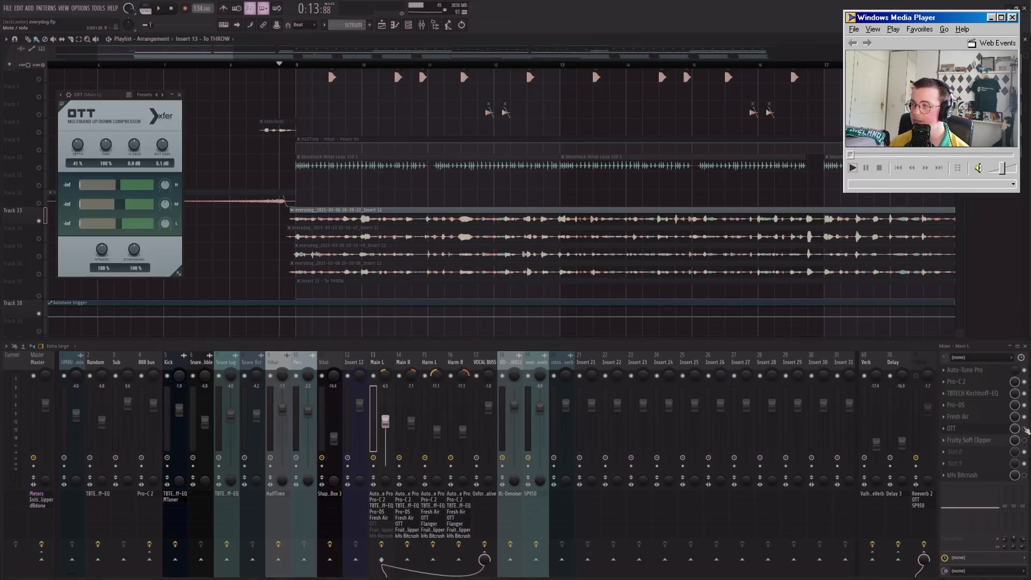
{"action": "key", "text": "space"}
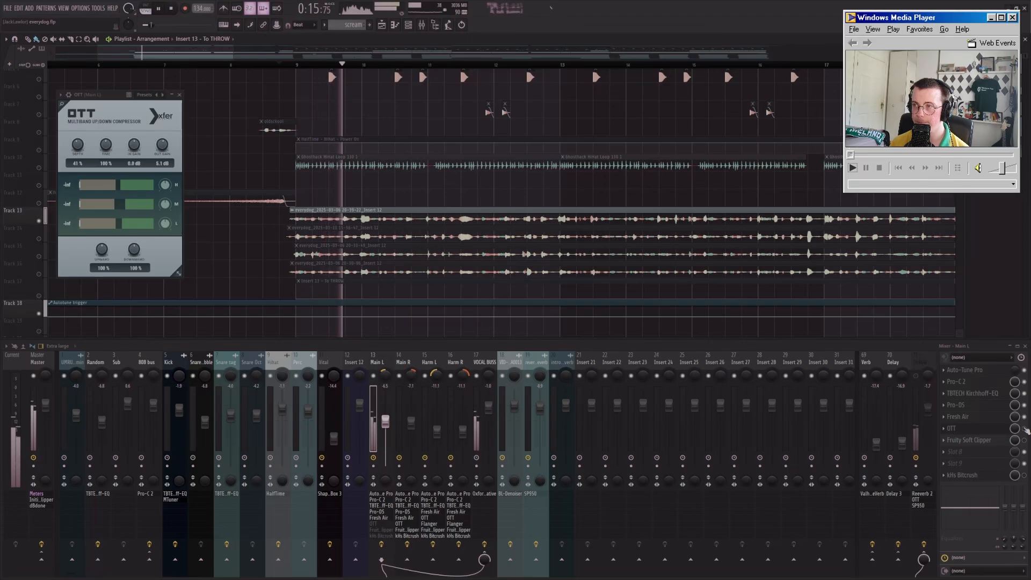
{"action": "key", "text": "space"}
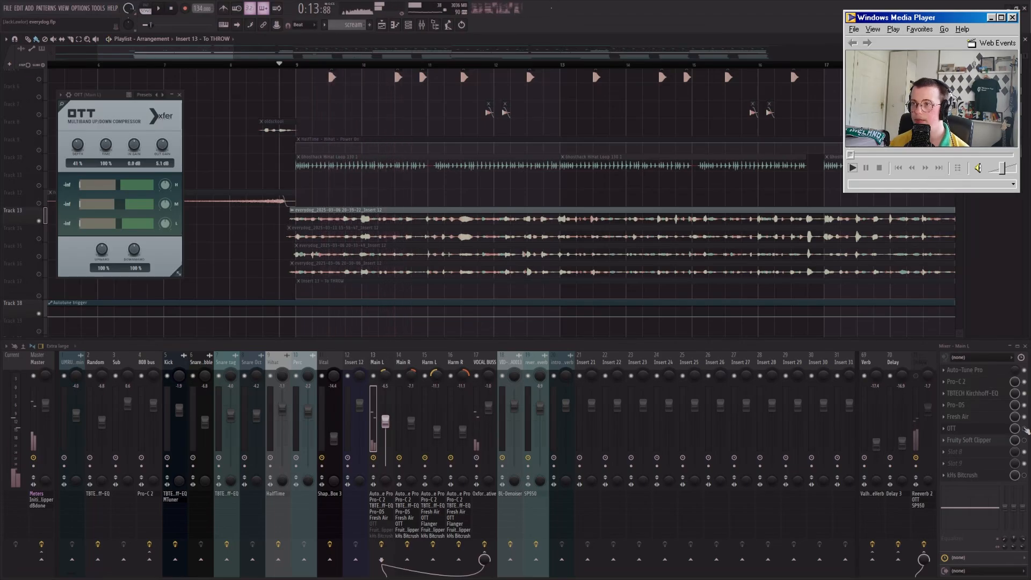
{"action": "key", "text": "space"}
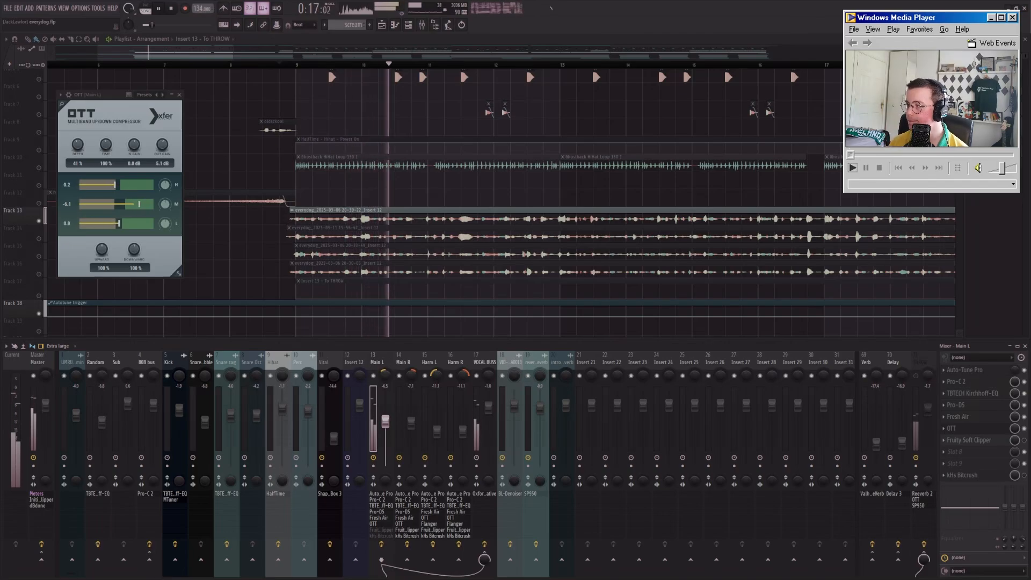
{"action": "key", "text": "space"}
{"action": "key", "text": "ctrl+z"}
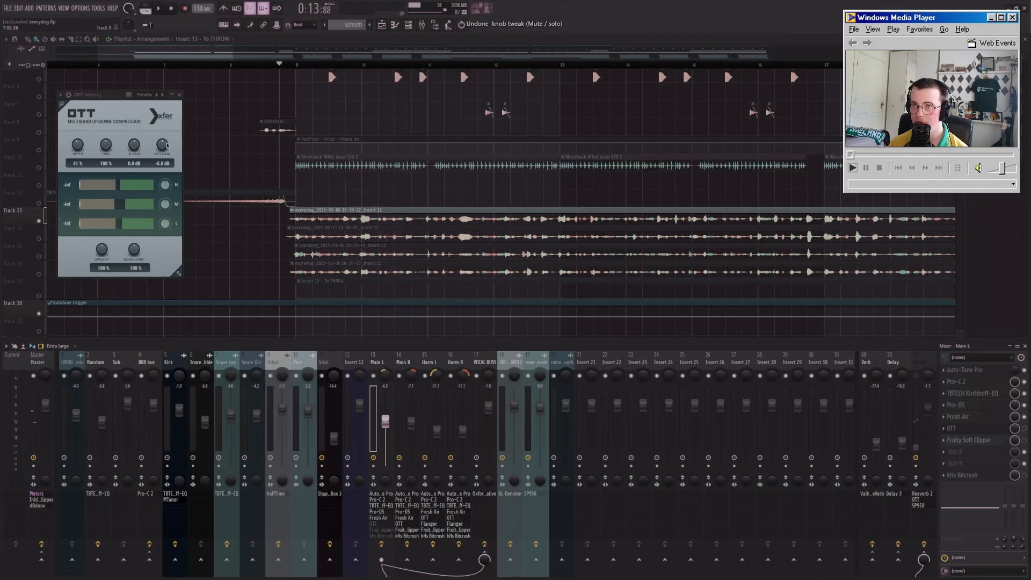
{"action": "key", "text": "ctrl+z"}
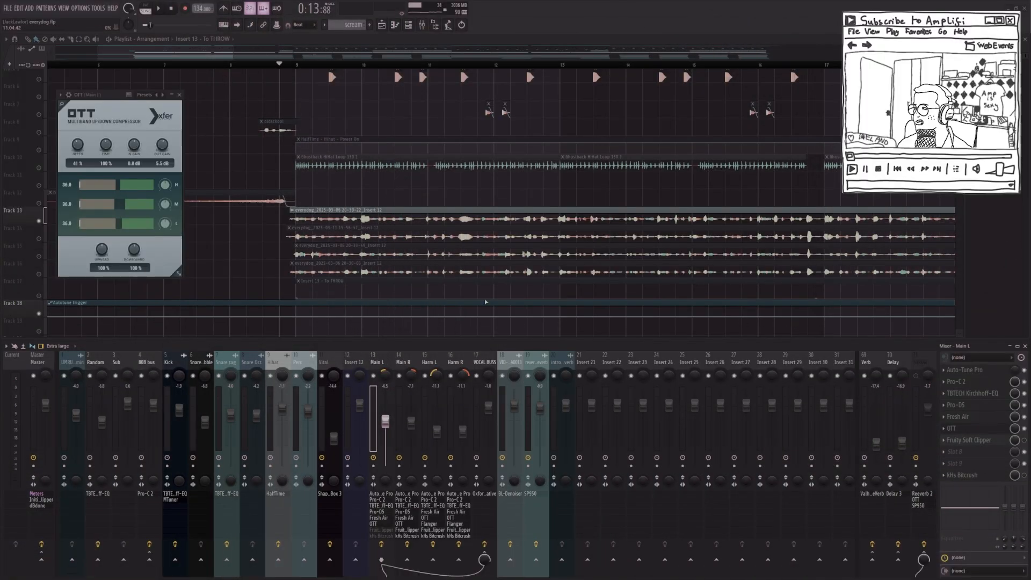
Step: Close OTT, switch on Fruity Soft Clipper in the Main L chain, and review the Soft Clipper and kHs Bitcrush settings
{"action": "scroll", "coordinate": [539, 191], "scroll_direction": "down", "scroll_amount": 3, "text": "ctrl"}
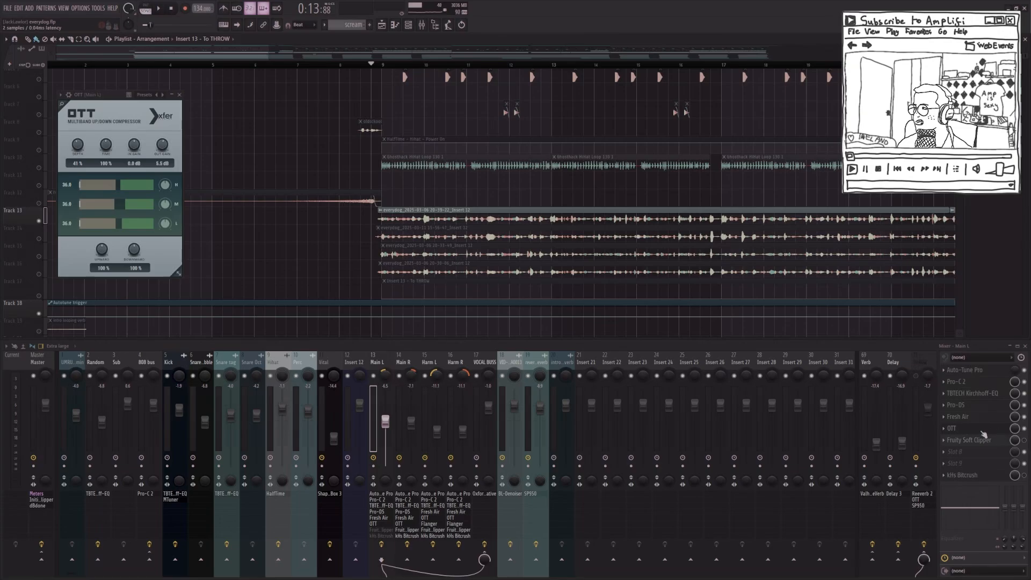
{"action": "left_click", "coordinate": [984, 433]}
{"action": "left_click", "coordinate": [987, 441]}
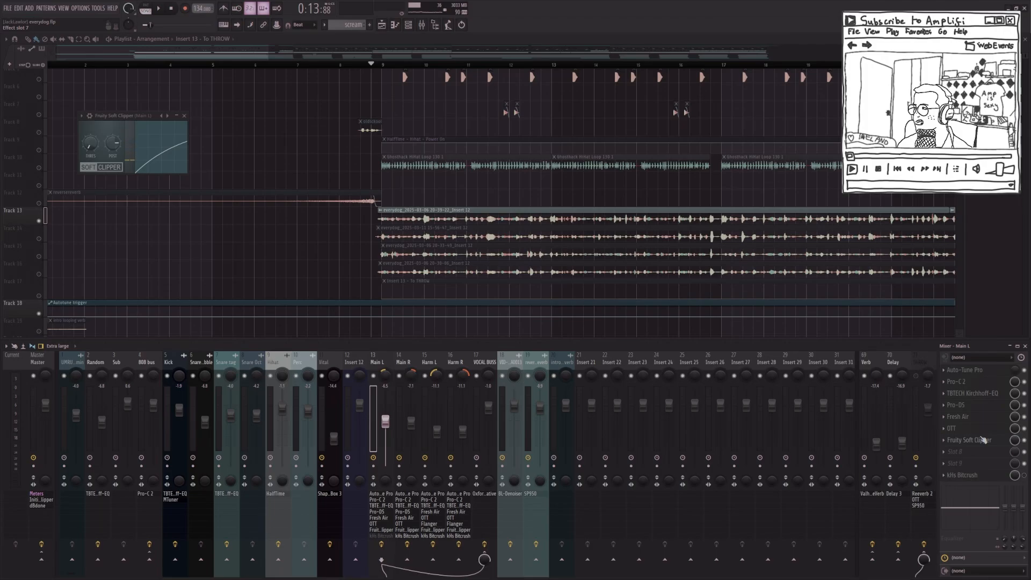
{"action": "left_click", "coordinate": [986, 475]}
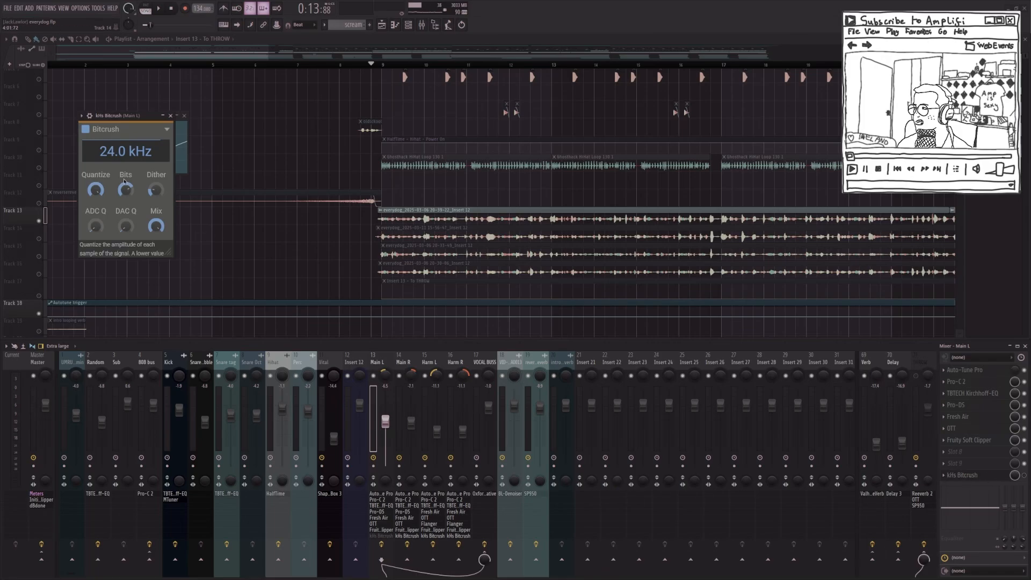
{"action": "key", "text": "ctrl+z"}
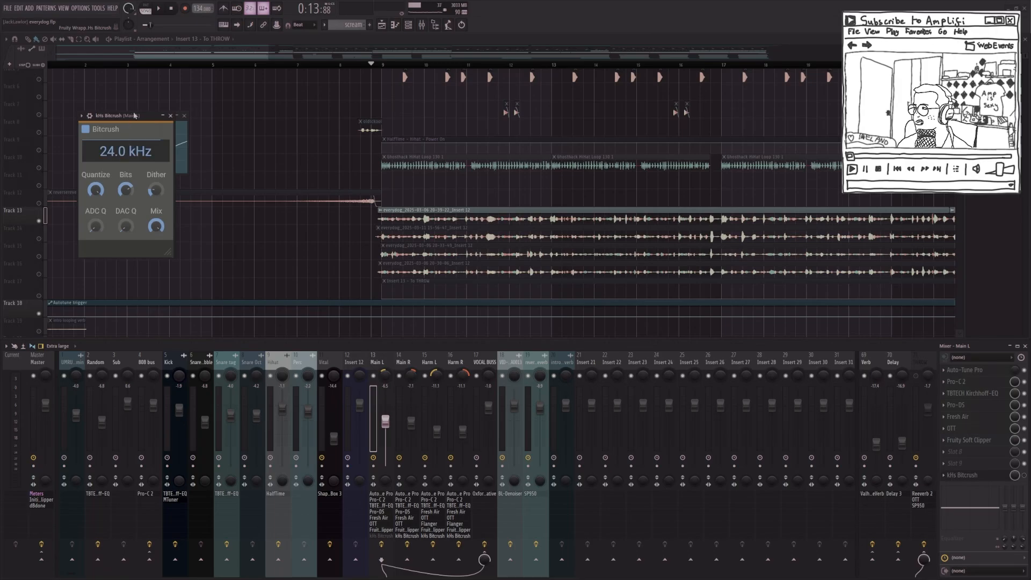
Step: Check the project's sample rate in the audio settings and switch on kHs Bitcrush in the Main L chain
{"action": "left_click", "coordinate": [80, 7]}
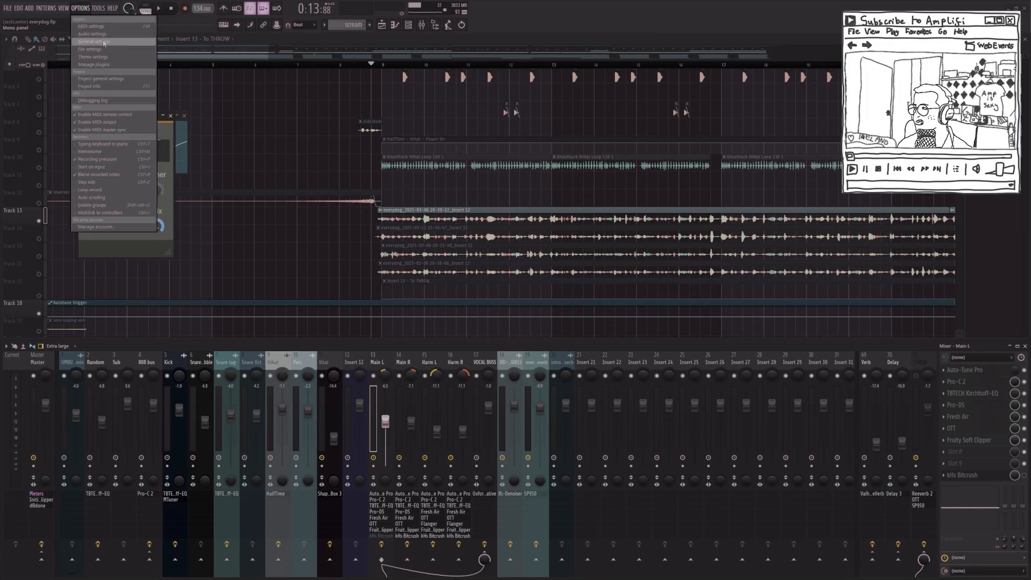
{"action": "left_click", "coordinate": [102, 43]}
{"action": "left_click", "coordinate": [417, 169]}
{"action": "left_click", "coordinate": [419, 170]}
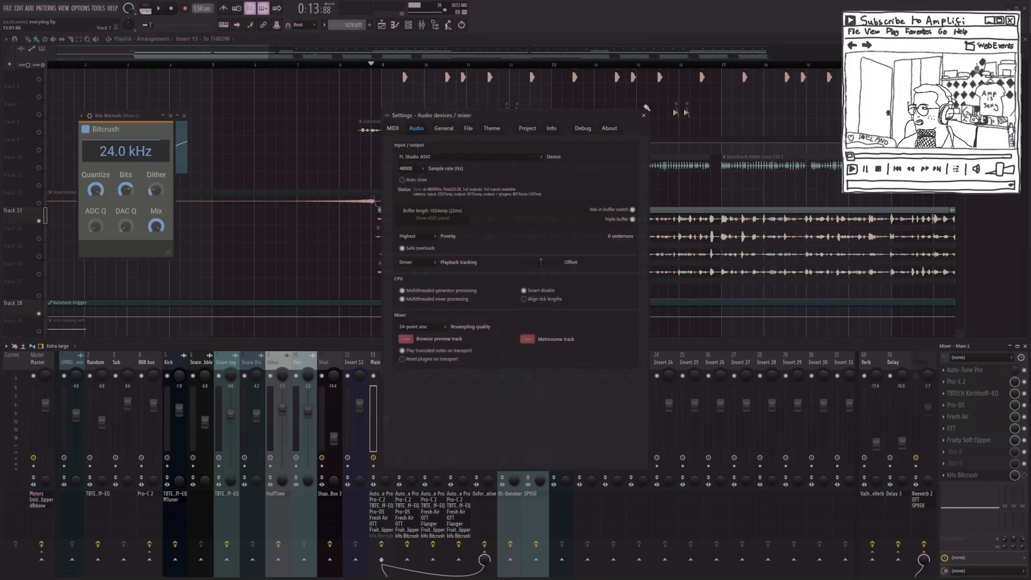
{"action": "left_click", "coordinate": [643, 115]}
{"action": "left_click", "coordinate": [1024, 476]}
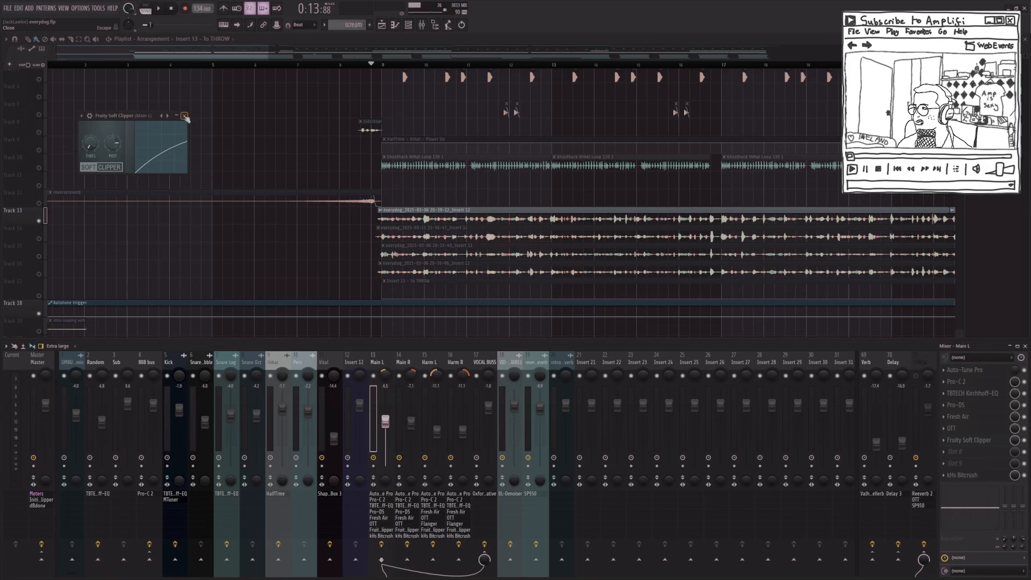
{"action": "left_click", "coordinate": [184, 116]}
Step: Select the Main R mixer track and review the Fresh Air settings in its chain
{"action": "left_click", "coordinate": [413, 363]}
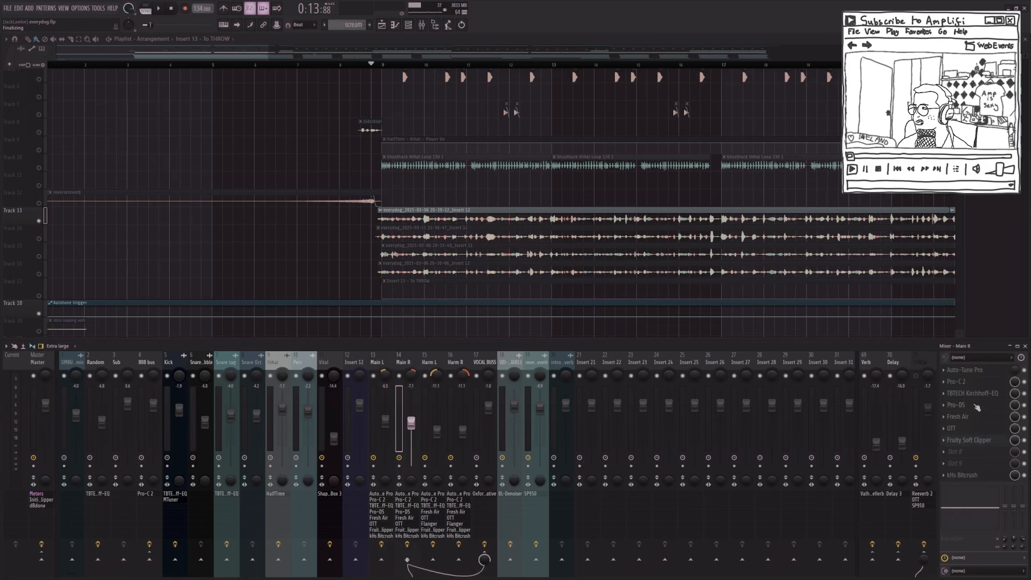
{"action": "left_click", "coordinate": [976, 413]}
{"action": "left_click", "coordinate": [979, 420]}
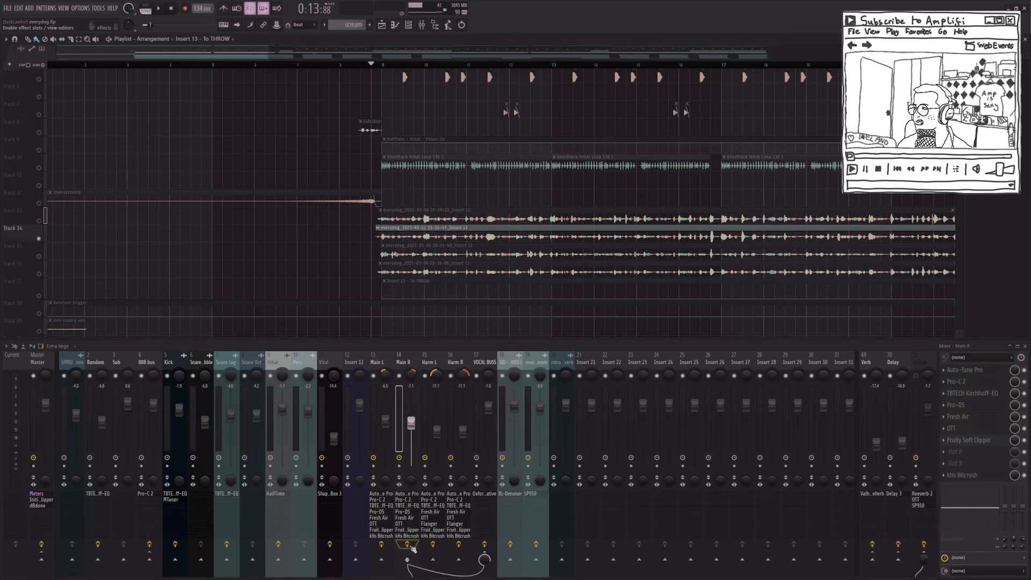
Step: Play the soloed Track 14 vocal with the whole Main R effect chain bypassed and with it re-enabled
{"action": "key", "text": "space"}
{"action": "scroll", "coordinate": [320, 265], "scroll_direction": "down", "scroll_amount": 3}
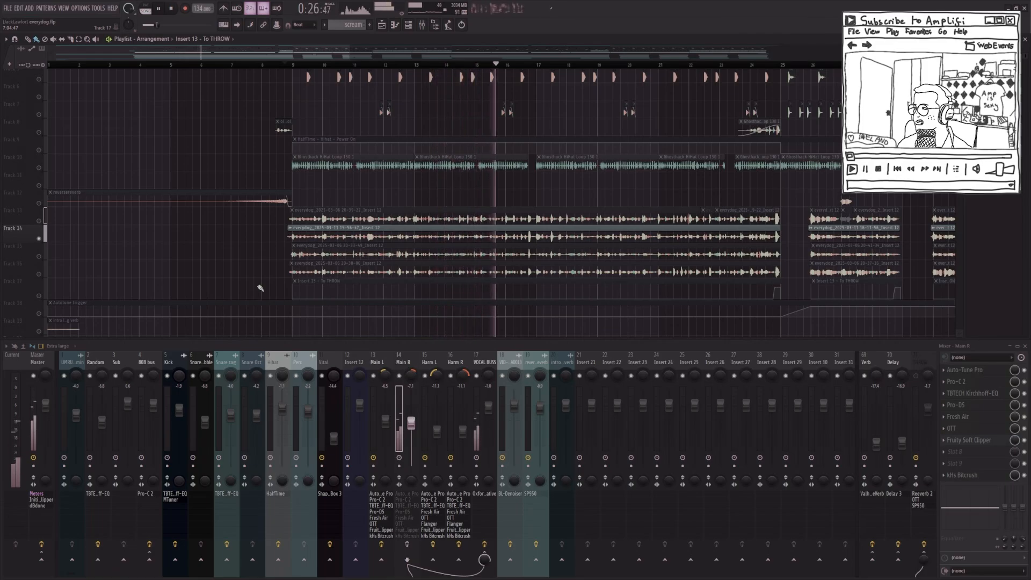
{"action": "left_click", "coordinate": [408, 545]}
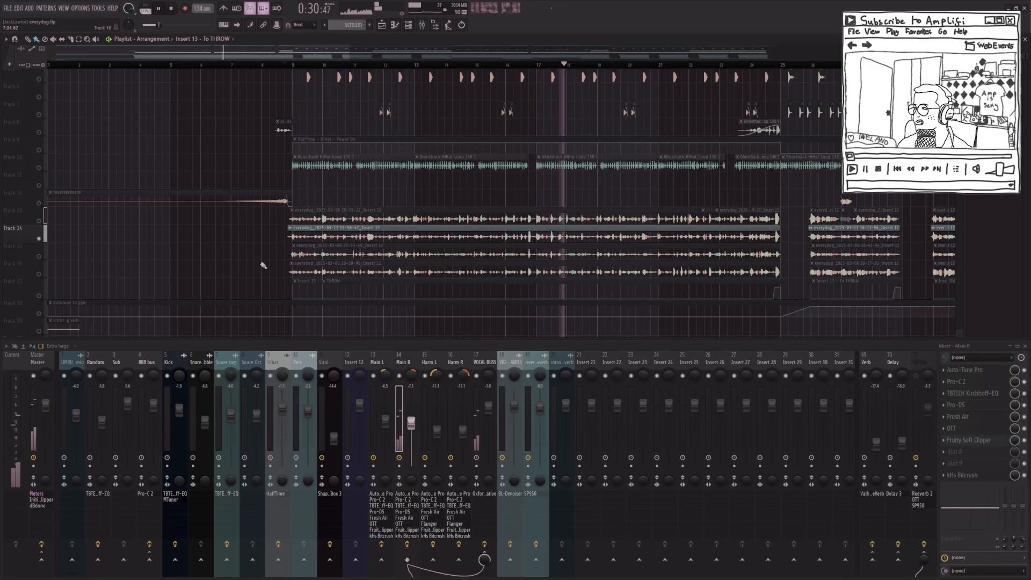
{"action": "key", "text": "space"}
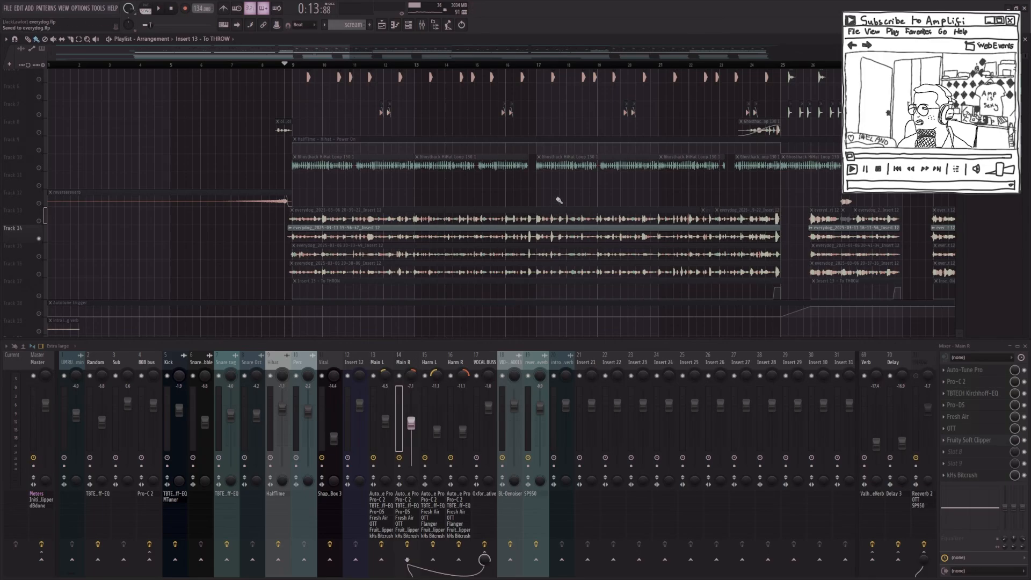
Step: Review the OTT and Kirchhoff-EQ settings in the Main R chain
{"action": "left_click", "coordinate": [978, 428]}
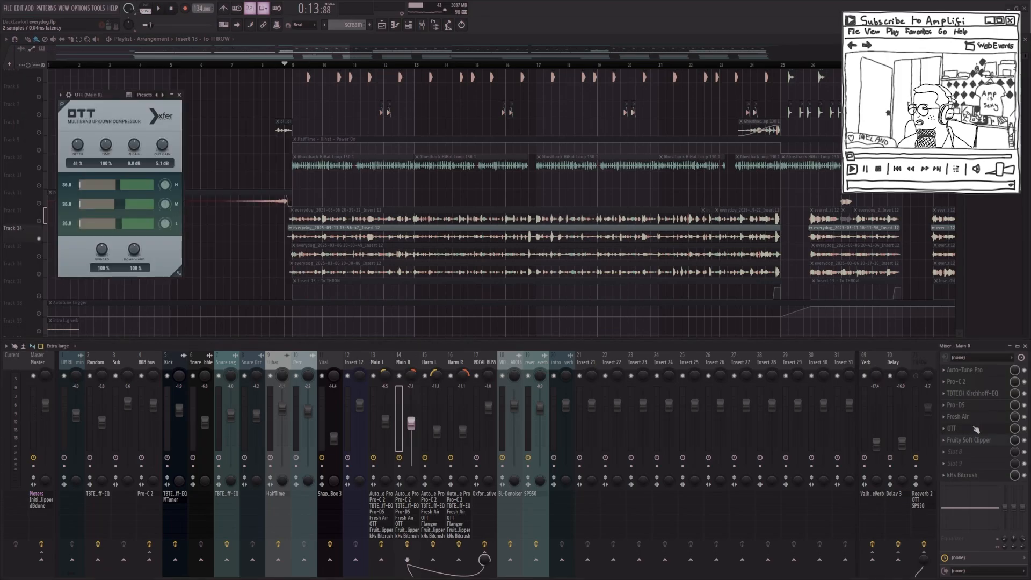
{"action": "left_click", "coordinate": [977, 429]}
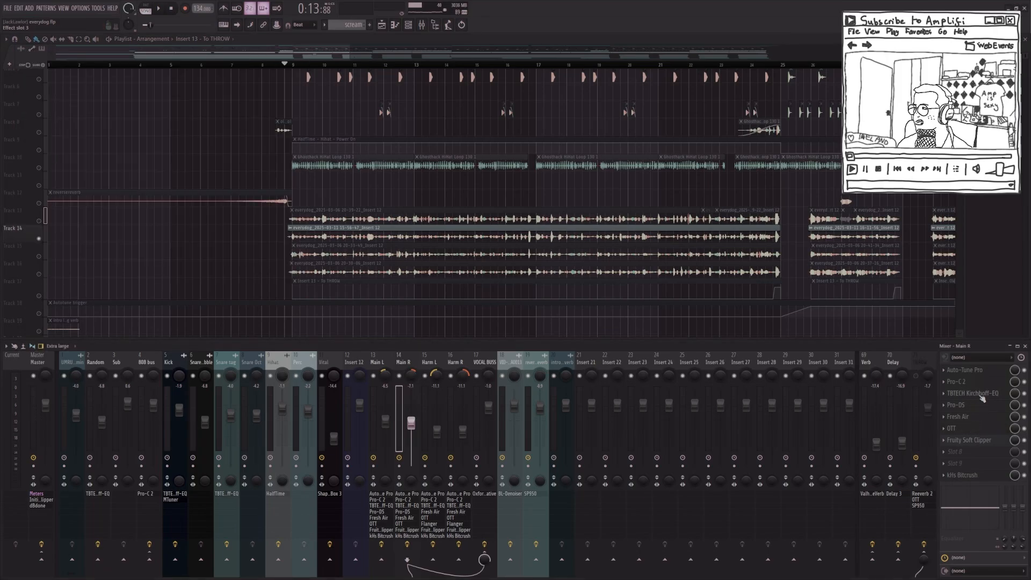
{"action": "left_click", "coordinate": [982, 397]}
{"action": "left_click", "coordinate": [982, 397]}
Step: Unmute Track 13 alongside Track 14 and audition both main vocals together
{"action": "left_click", "coordinate": [39, 222]}
{"action": "key", "text": "space"}
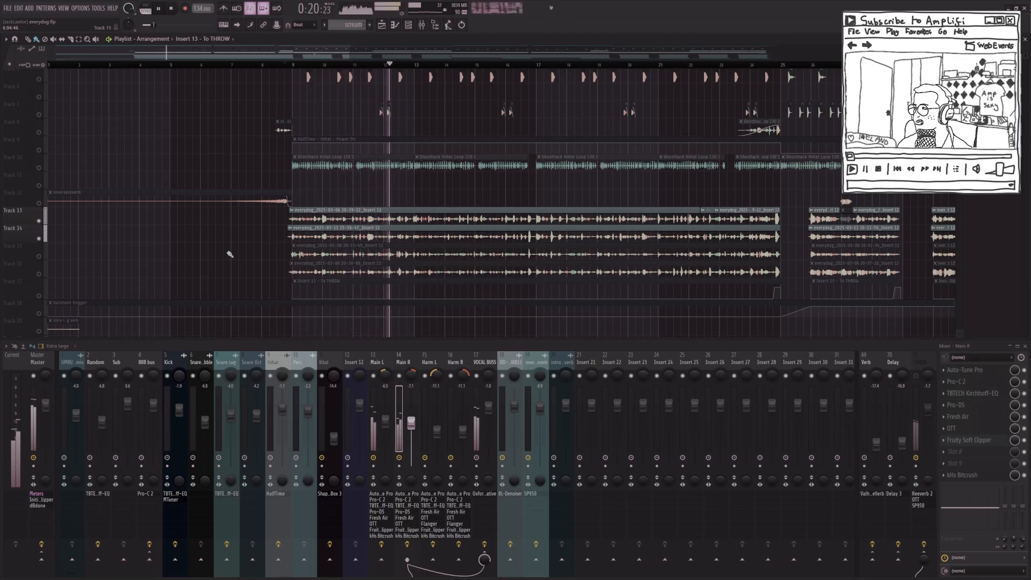
{"action": "key", "text": "space"}
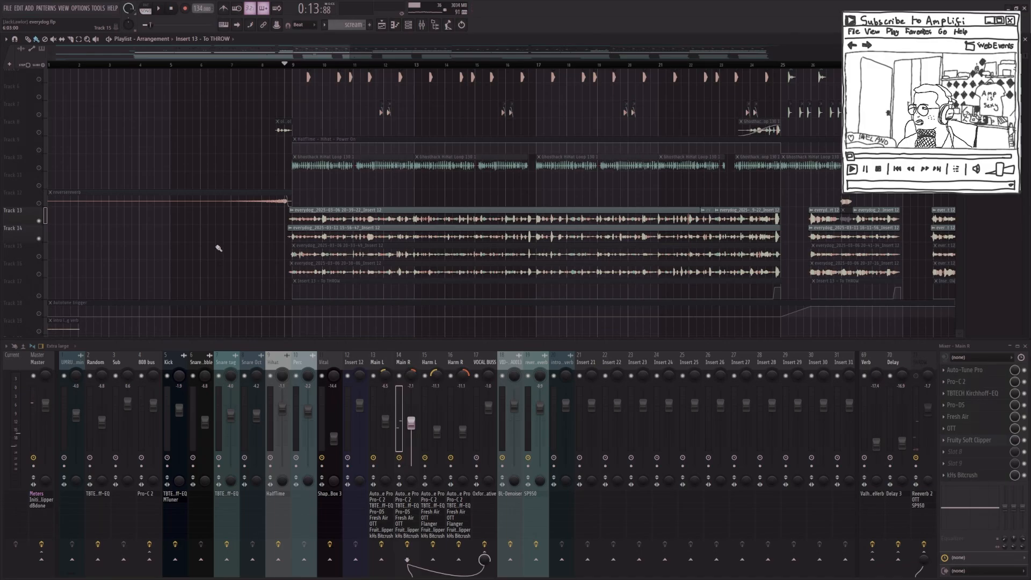
Step: Solo the harmony vocals on Track 15 and Track 16 and audition them together
{"action": "left_click", "coordinate": [40, 258]}
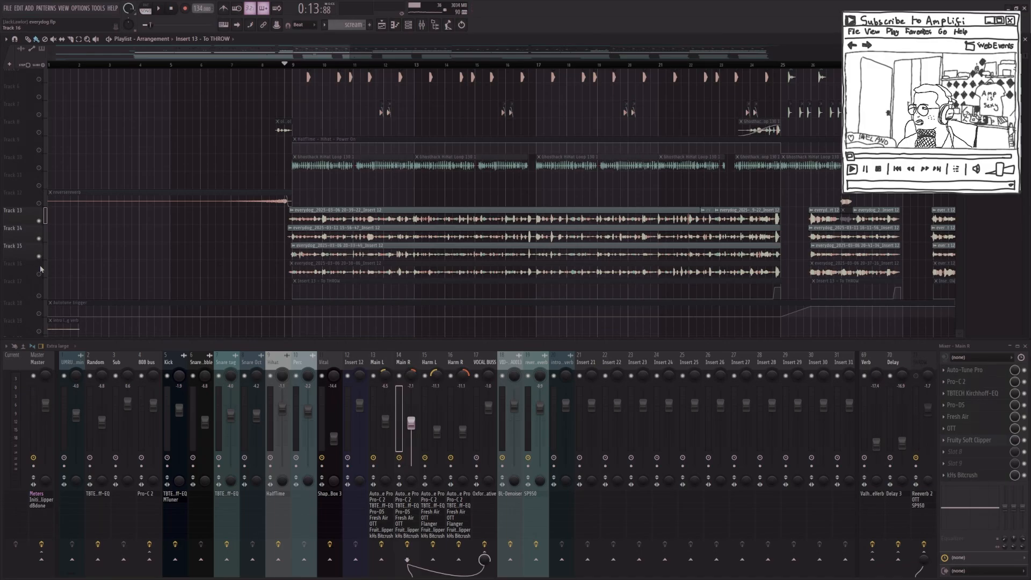
{"action": "right_click", "coordinate": [40, 257]}
{"action": "left_click", "coordinate": [39, 274]}
{"action": "scroll", "coordinate": [239, 244], "scroll_direction": "up", "scroll_amount": 4, "text": "ctrl"}
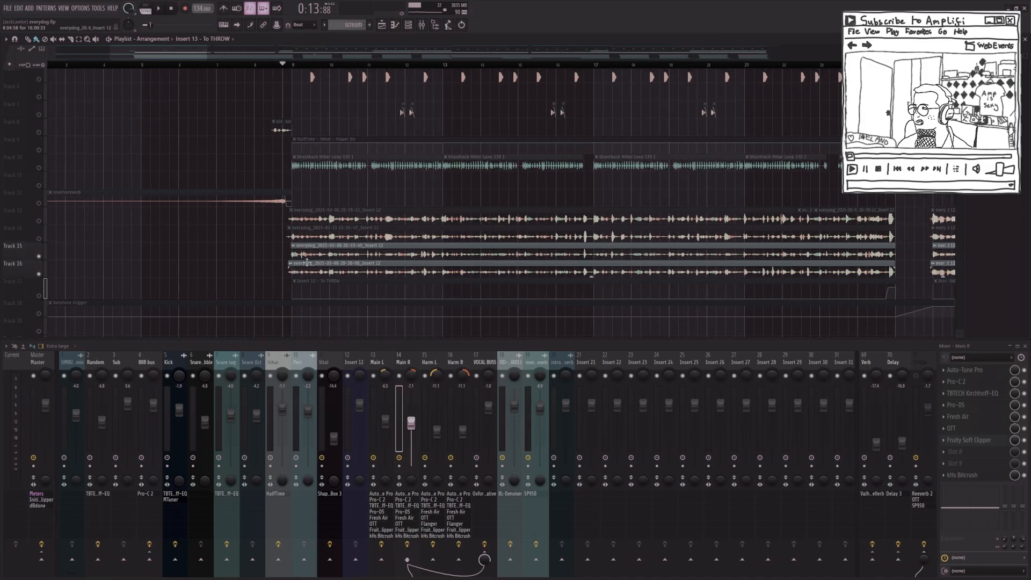
{"action": "key", "text": "space"}
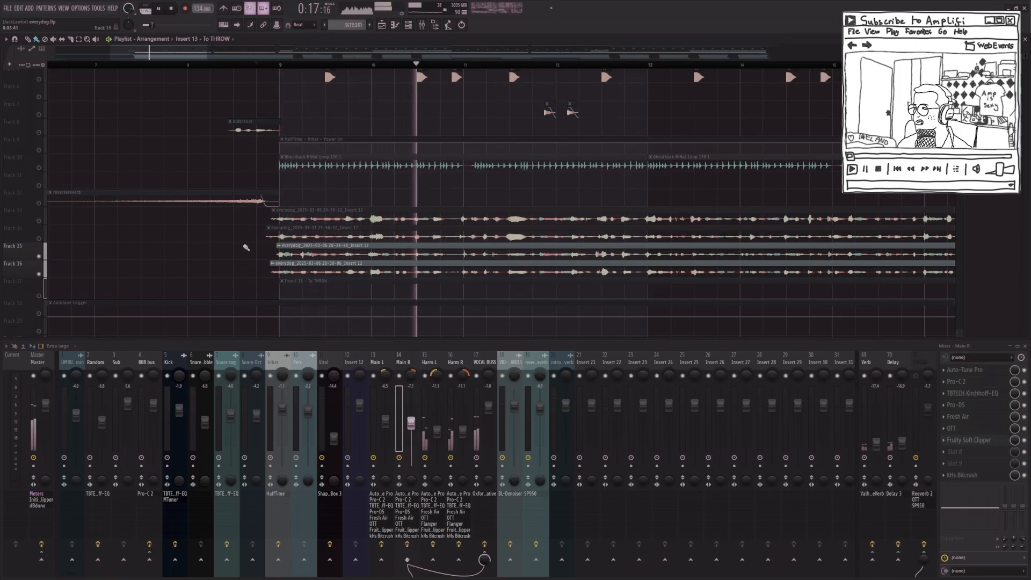
{"action": "key", "text": "space"}
{"action": "scroll", "coordinate": [246, 247], "scroll_direction": "down", "scroll_amount": 1, "text": "ctrl"}
{"action": "scroll", "coordinate": [246, 247], "scroll_direction": "down", "scroll_amount": 3, "text": "ctrl"}
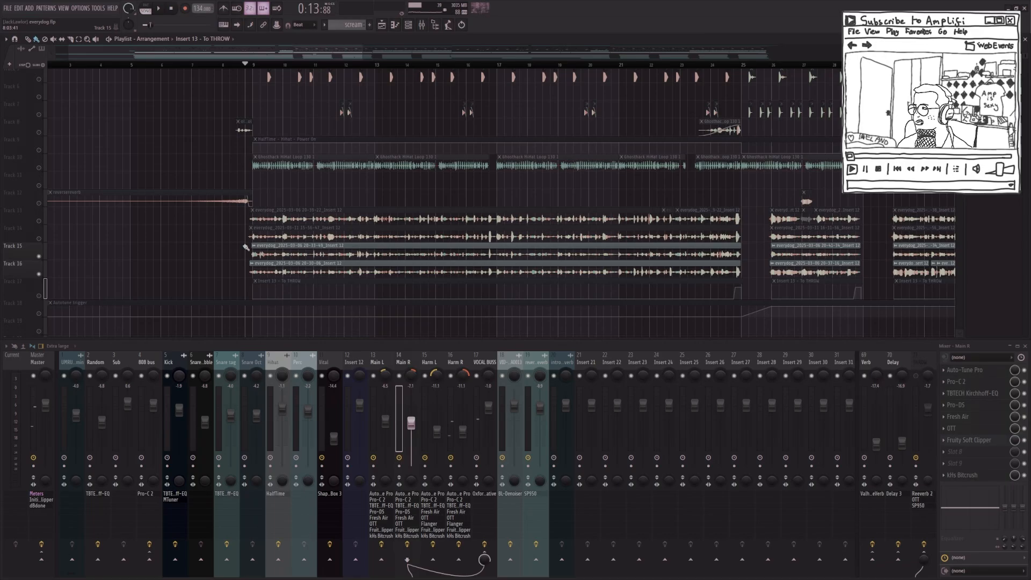
Step: Select the Harm L mixer track and review the Fruity Flanger settings in its chain
{"action": "left_click", "coordinate": [426, 362]}
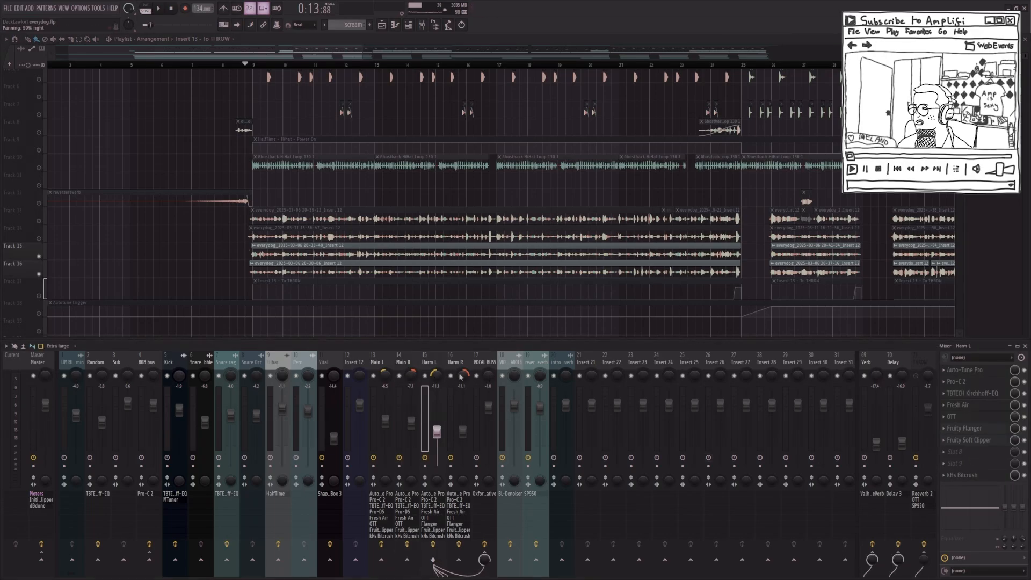
{"action": "left_click", "coordinate": [980, 431]}
{"action": "left_click", "coordinate": [980, 432]}
Step: Select Harm R and audition the soloed Track 15 harmony with Fruity Flanger bypassed on the harmony tracks
{"action": "key", "text": "Right"}
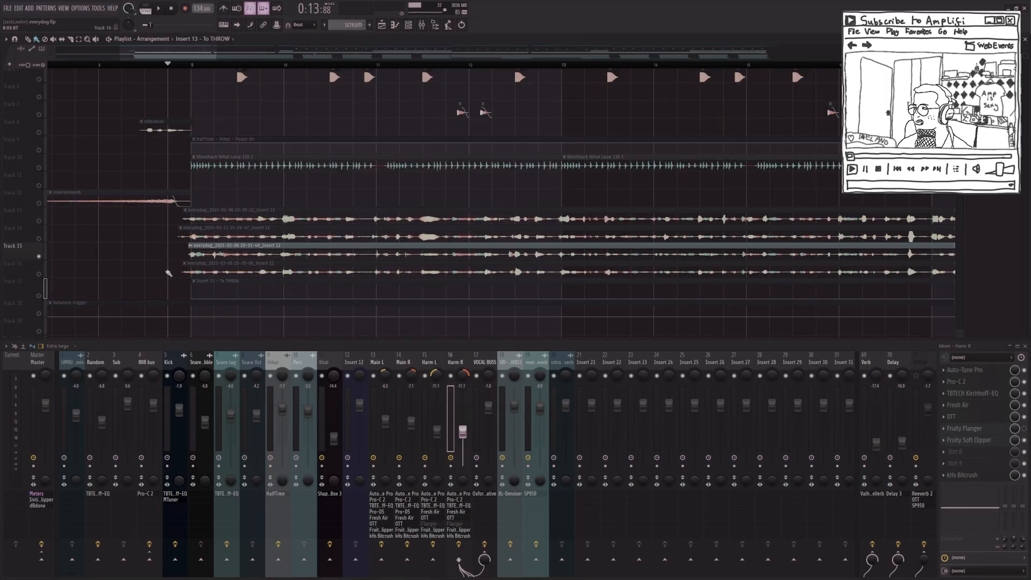
{"action": "key", "text": "space"}
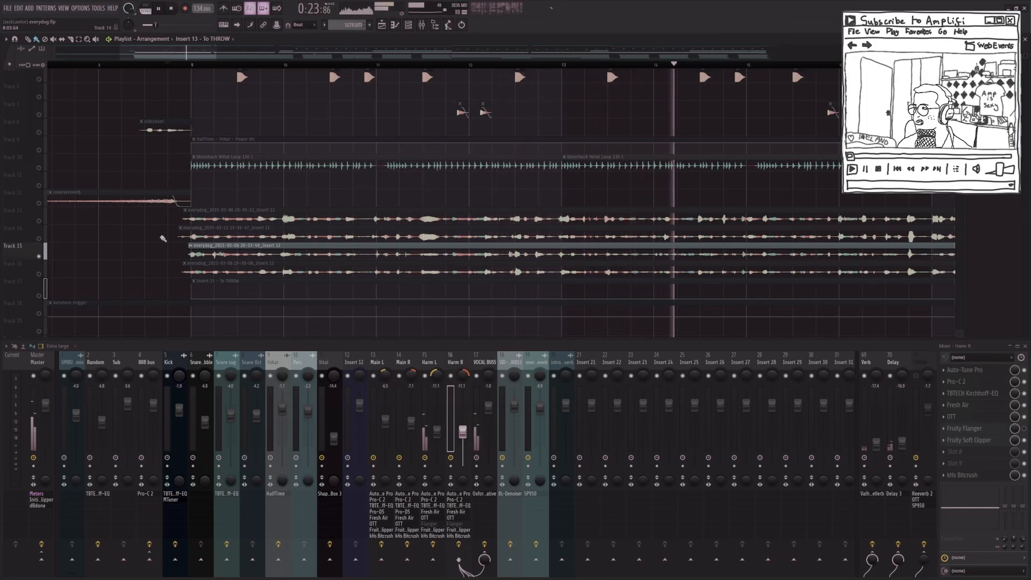
{"action": "scroll", "coordinate": [163, 238], "scroll_direction": "down", "scroll_amount": 3}
{"action": "key", "text": "space"}
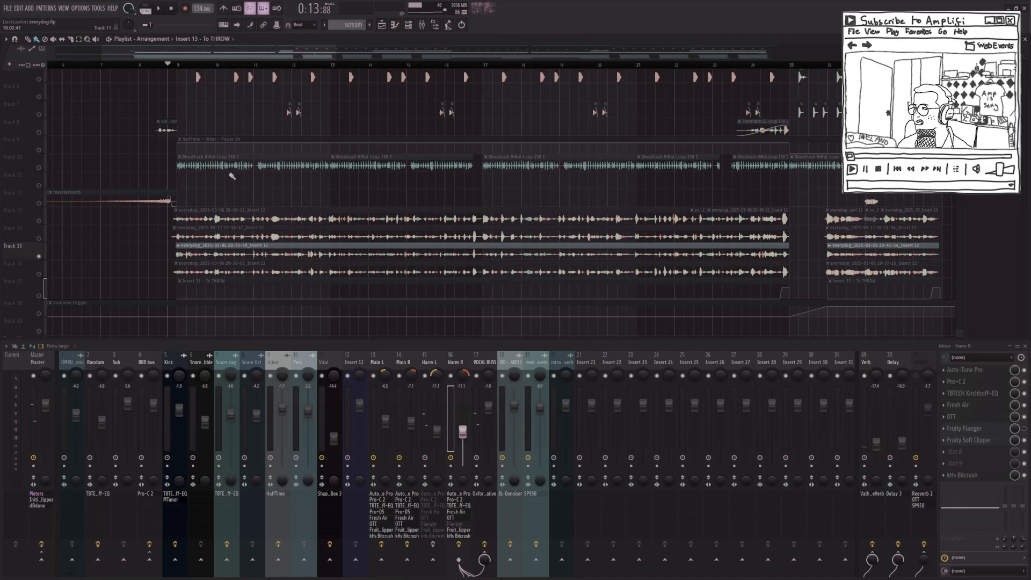
Step: Audition the soloed Track 15 harmony and select its Harm L mixer track
{"action": "scroll", "coordinate": [232, 176], "scroll_direction": "up", "scroll_amount": 2}
{"action": "key", "text": "space"}
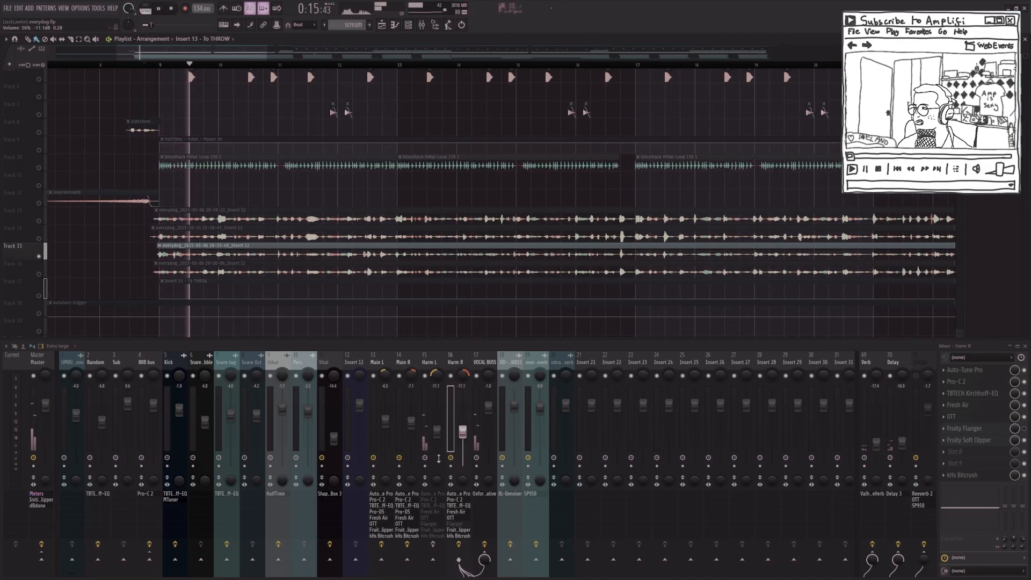
{"action": "left_click", "coordinate": [439, 458]}
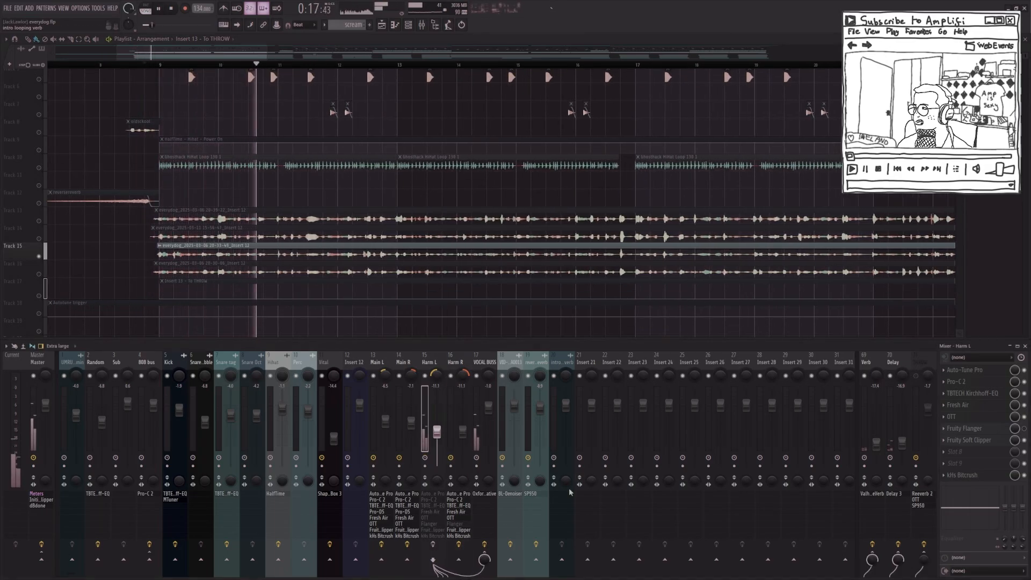
{"action": "key", "text": "space"}
Step: Review the Fresh Air, Pro-C 2 and Auto-Tune Pro settings in the Harm L effect chain
{"action": "left_click", "coordinate": [981, 407]}
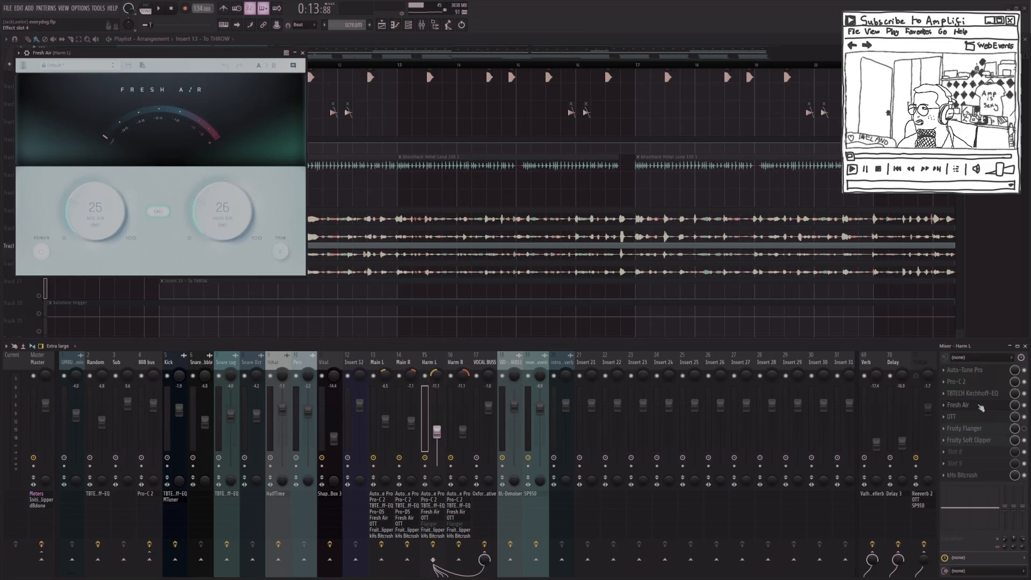
{"action": "left_click", "coordinate": [981, 407]}
{"action": "left_click", "coordinate": [978, 384]}
{"action": "left_click", "coordinate": [978, 384]}
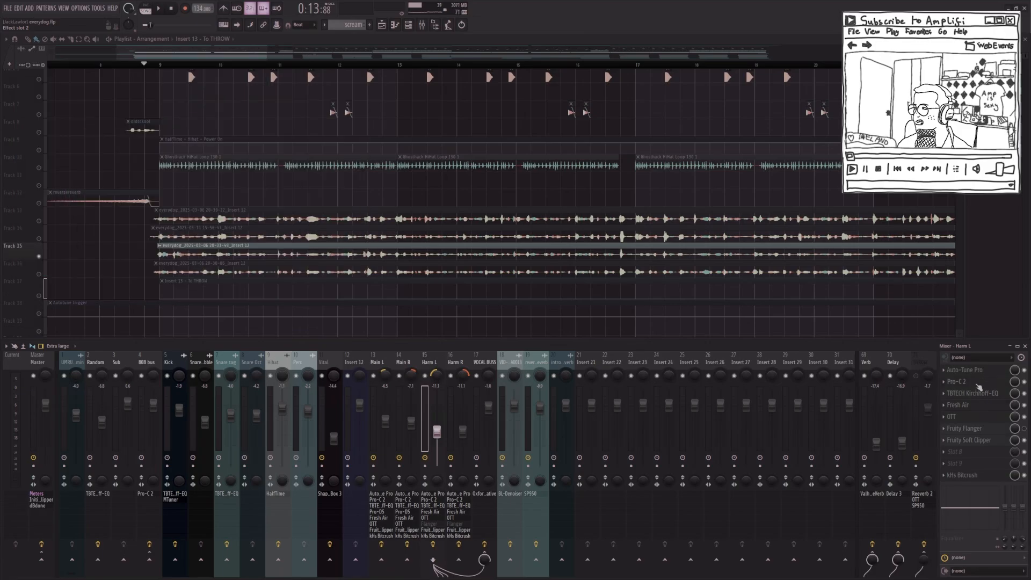
{"action": "left_click", "coordinate": [977, 376]}
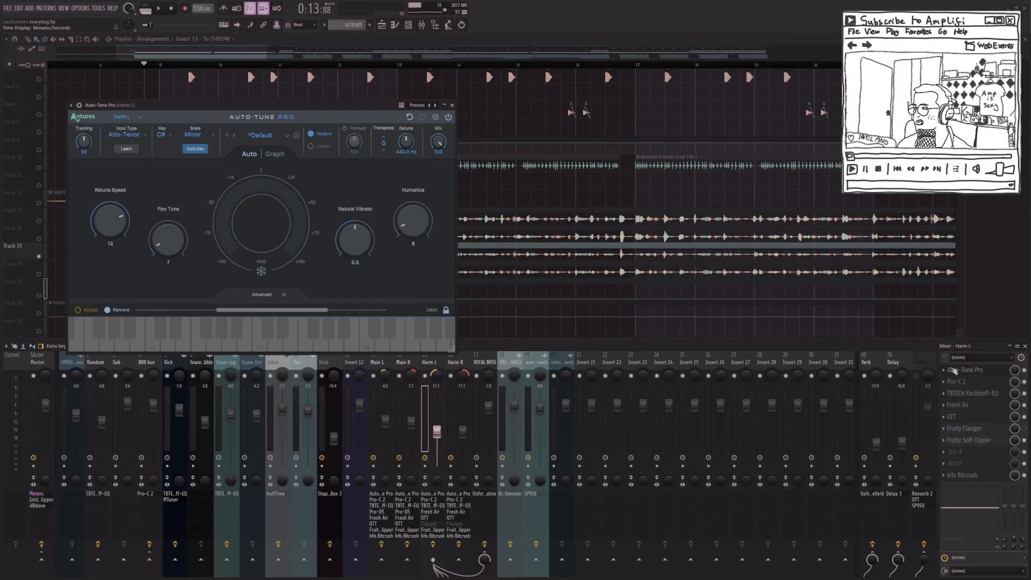
{"action": "left_click", "coordinate": [973, 372]}
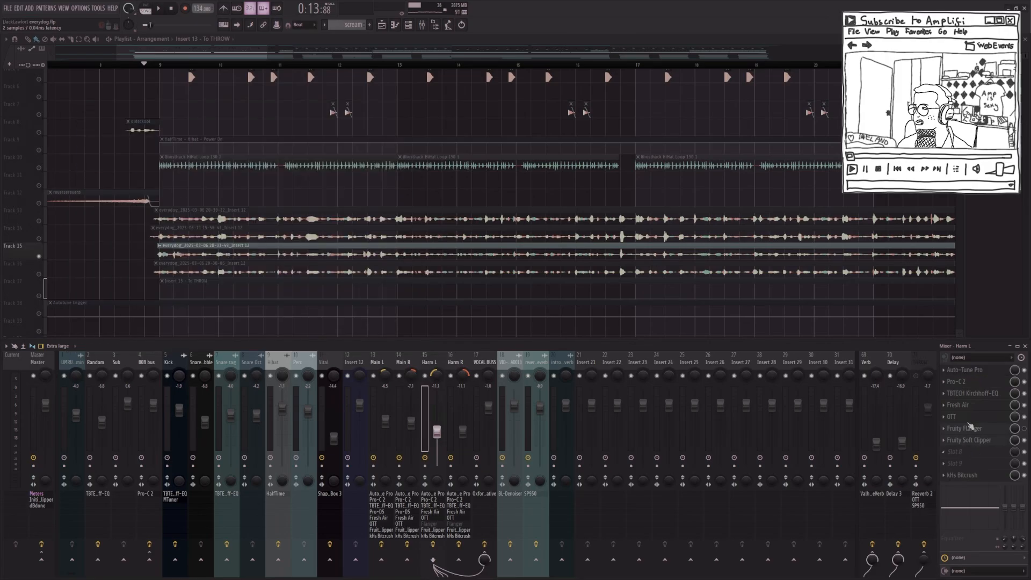
Step: Enable Fruity Flanger on Harm L and audition the Track 15 harmony with it
{"action": "left_click", "coordinate": [965, 429]}
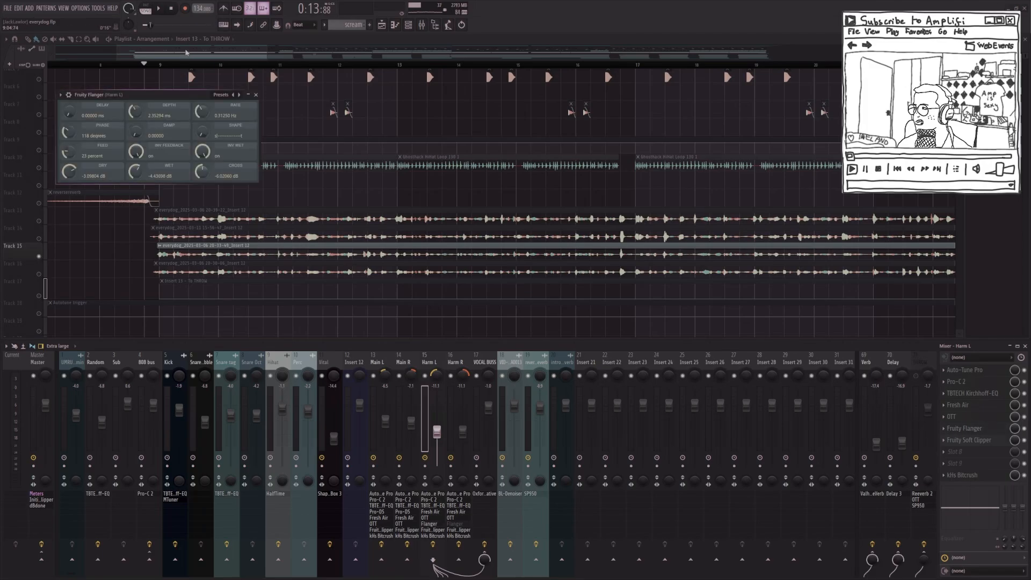
{"action": "left_click_drag", "start_coordinate": [170, 98], "coordinate": [513, 146]}
{"action": "key", "text": "space"}
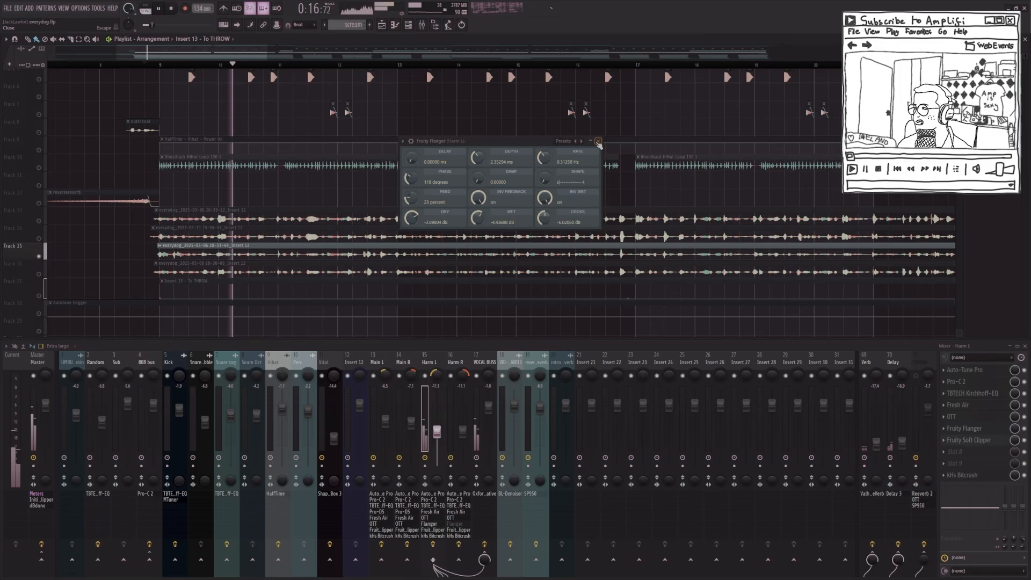
{"action": "key", "text": "space"}
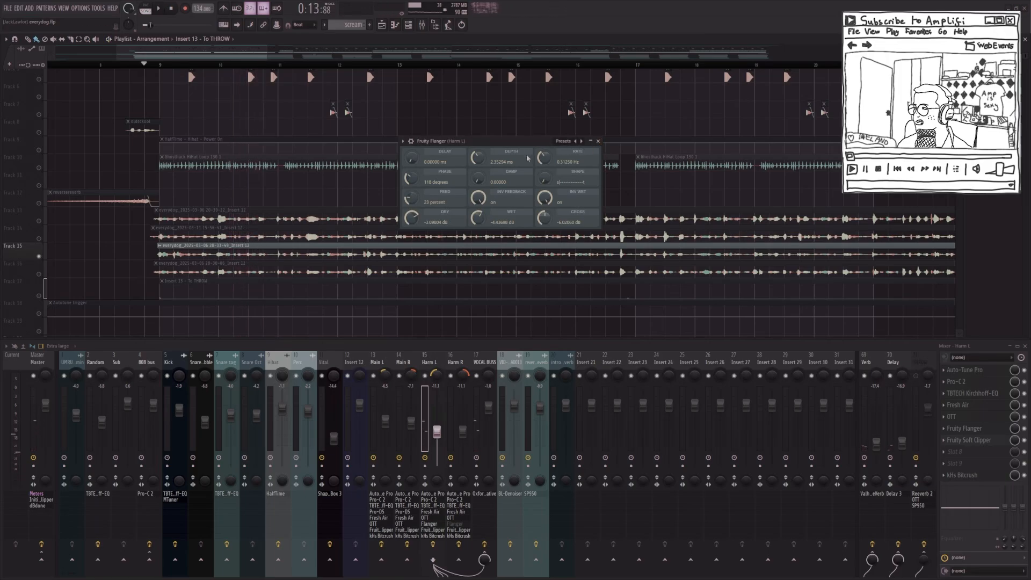
{"action": "left_click", "coordinate": [599, 142]}
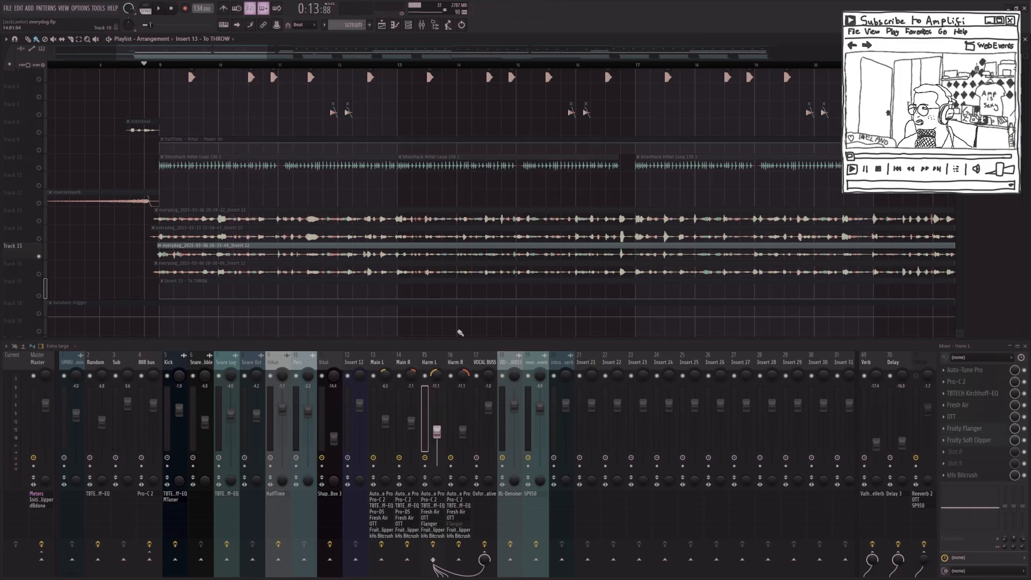
Step: Select the Harm R mixer track, solo Track 16 and audition that harmony on its own
{"action": "left_click", "coordinate": [455, 364]}
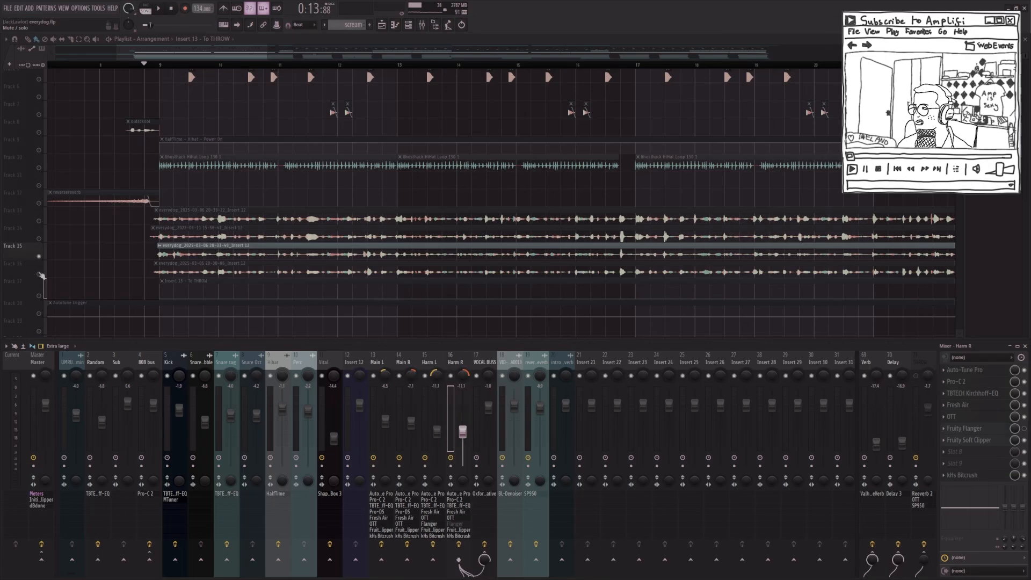
{"action": "left_click", "coordinate": [41, 275]}
{"action": "key", "text": "space"}
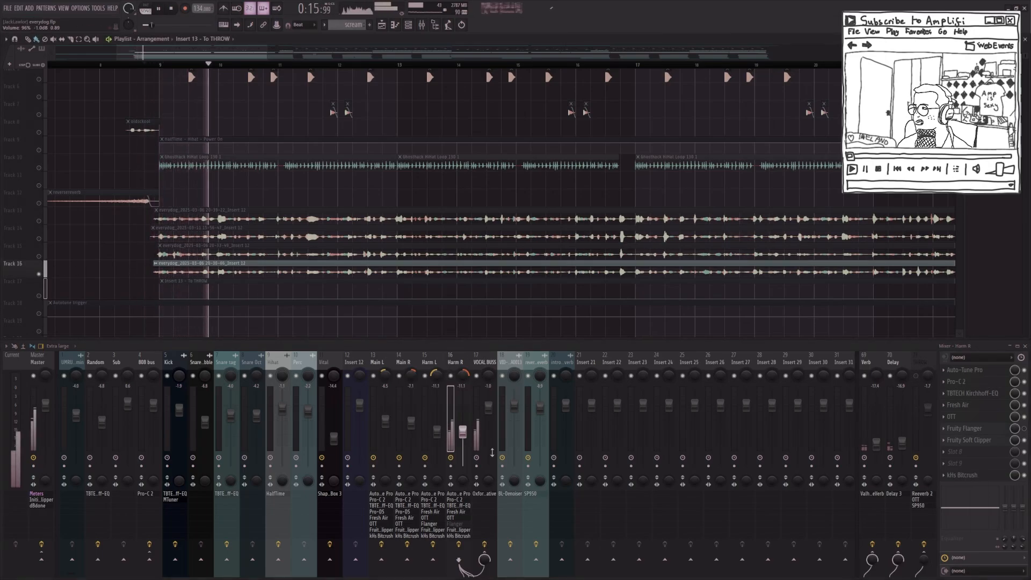
{"action": "key", "text": "space"}
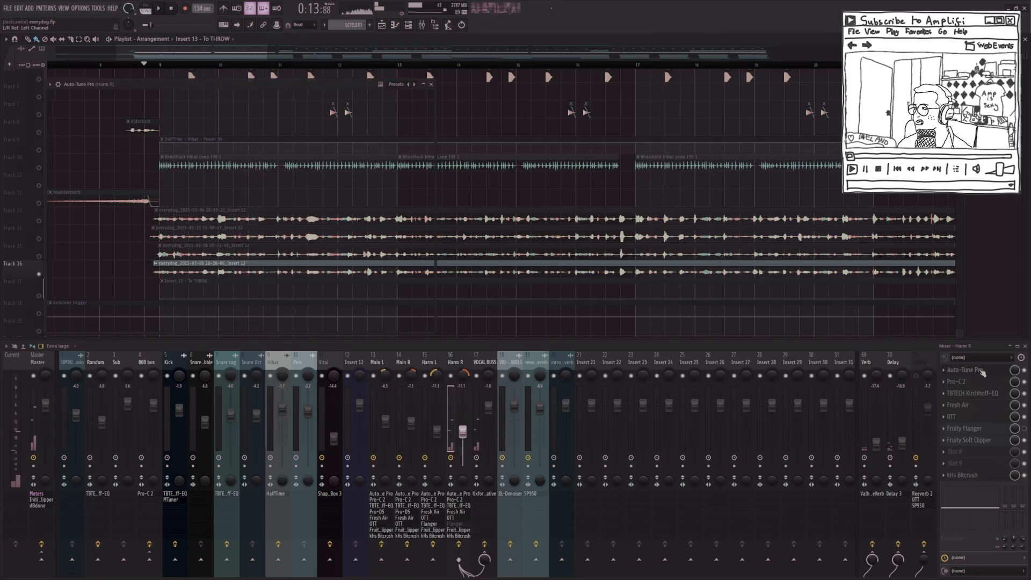
Step: Review the Auto-Tune Pro and Fresh Air settings in the Harm R effect chain
{"action": "left_click", "coordinate": [967, 370]}
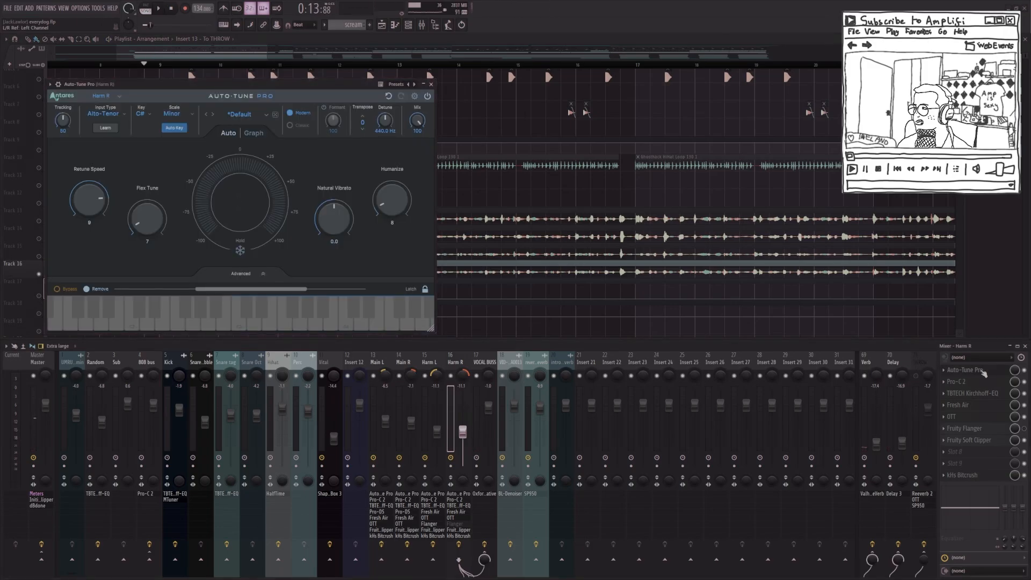
{"action": "left_click", "coordinate": [984, 373]}
{"action": "scroll", "coordinate": [349, 315], "scroll_direction": "down", "scroll_amount": 5}
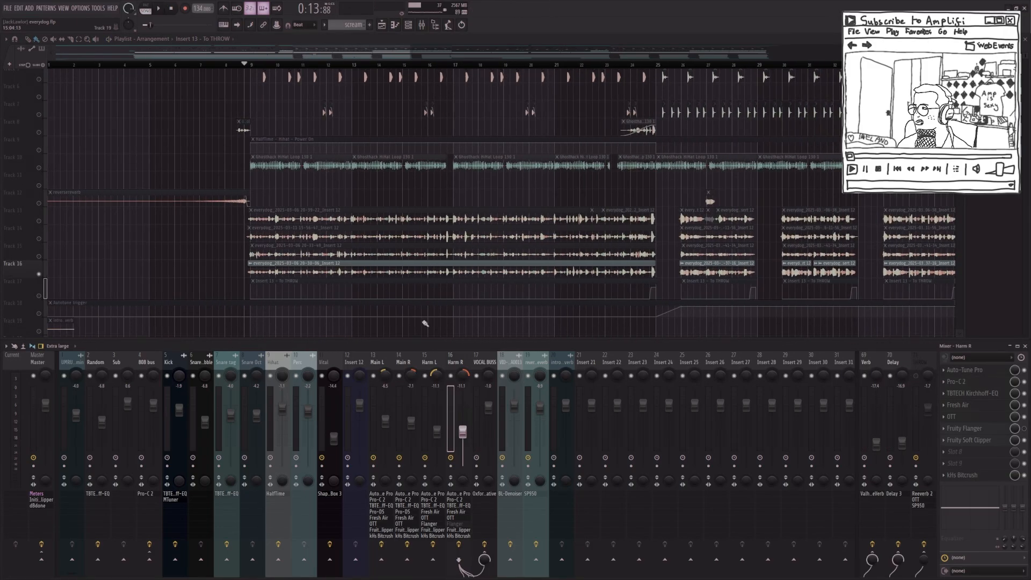
{"action": "left_click", "coordinate": [979, 406]}
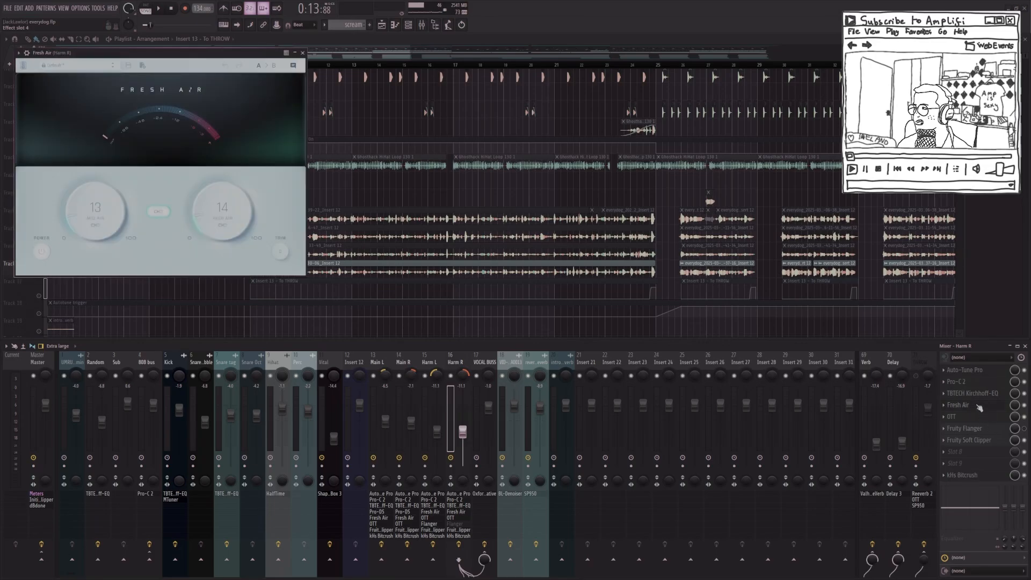
{"action": "left_click", "coordinate": [979, 406]}
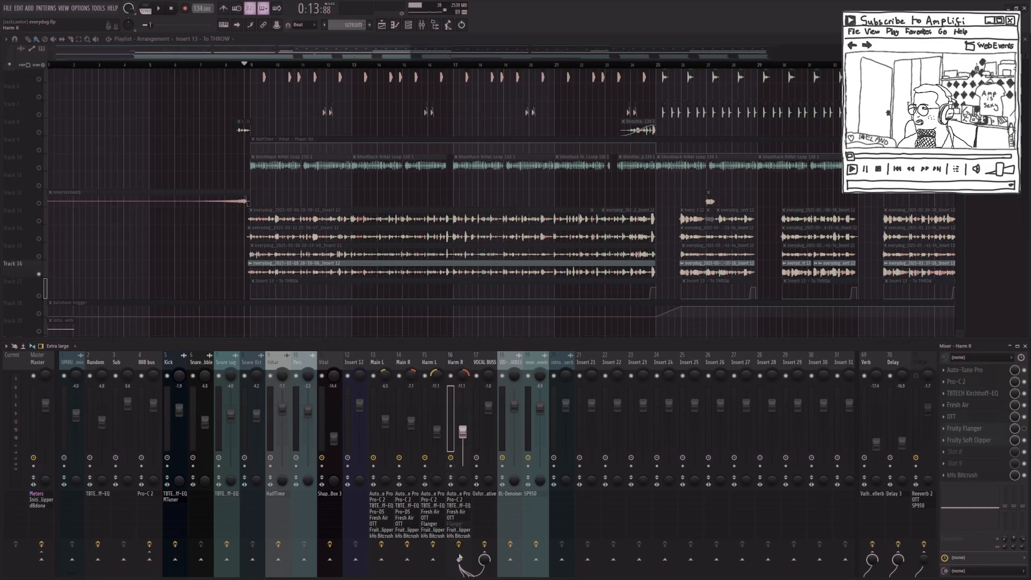
Step: Compare the soloed Track 16 harmony with the whole Harm R effect chain bypassed and enabled
{"action": "left_click", "coordinate": [459, 546]}
{"action": "key", "text": "space"}
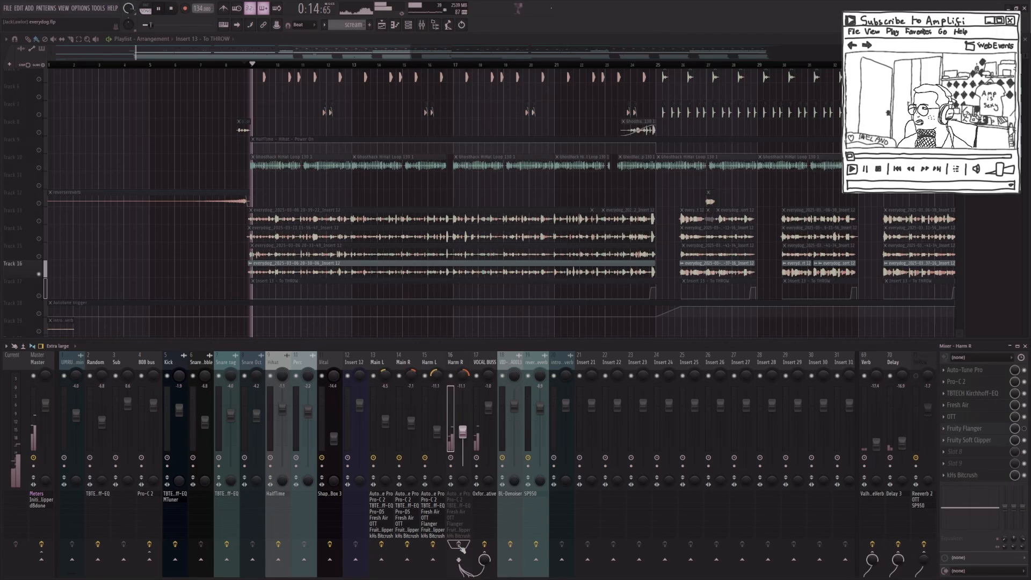
{"action": "key", "text": "space"}
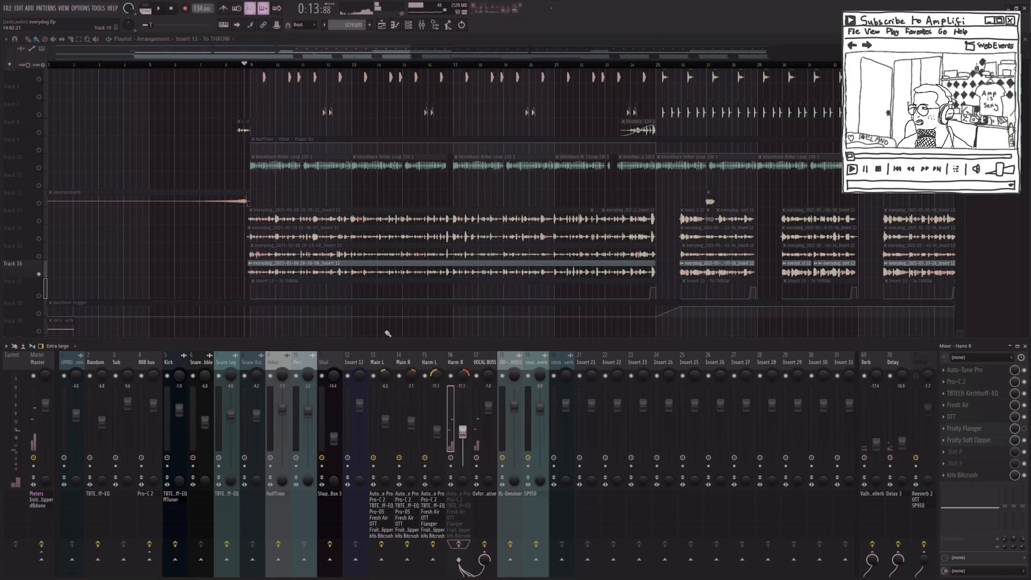
{"action": "scroll", "coordinate": [387, 334], "scroll_direction": "up", "scroll_amount": 3}
{"action": "key", "text": "space"}
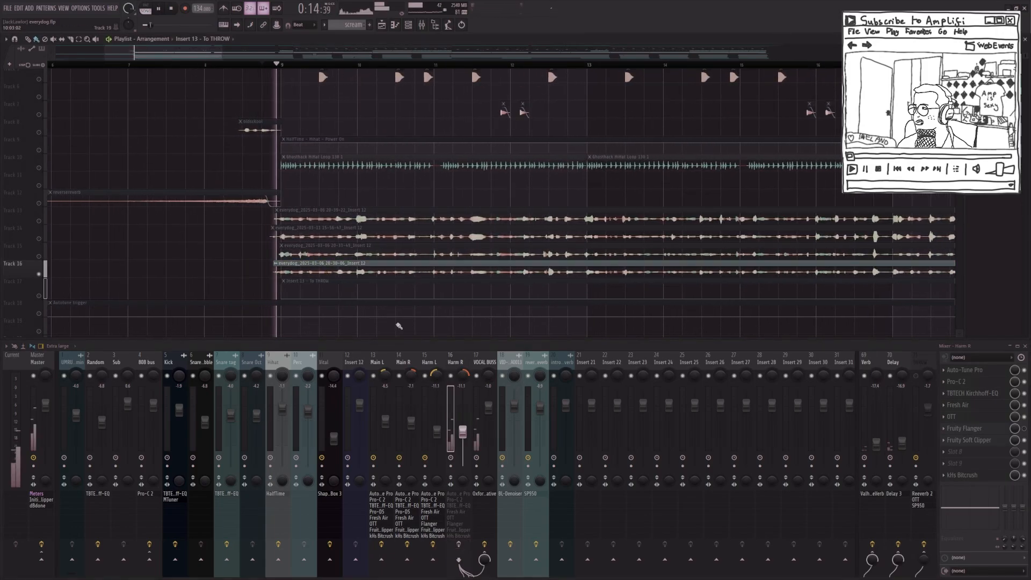
{"action": "key", "text": "space"}
{"action": "left_click", "coordinate": [459, 546]}
{"action": "key", "text": "space"}
{"action": "key", "text": "space"}
Step: Inspect the TBTECH Kirchhoff-EQ bands on Harm R while the Track 16 harmony plays
{"action": "left_click", "coordinate": [983, 395]}
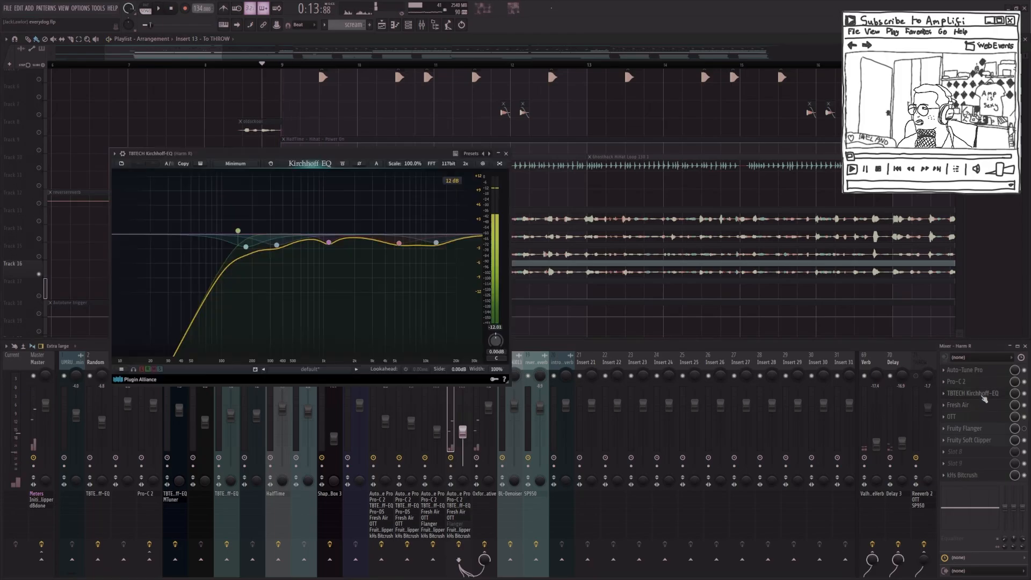
{"action": "key", "text": "space"}
{"action": "left_click_drag", "start_coordinate": [218, 215], "coordinate": [357, 311]}
{"action": "key", "text": "space"}
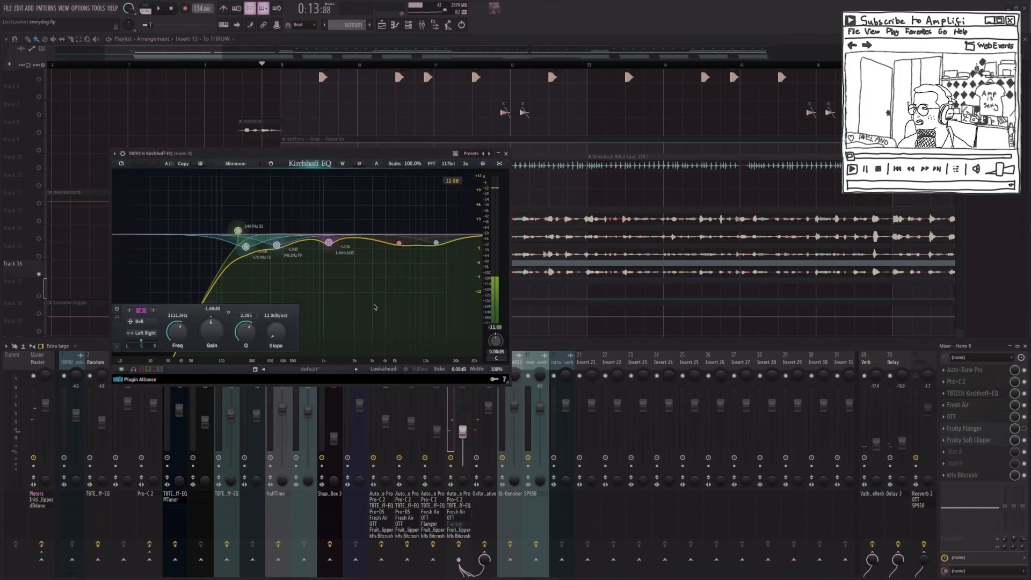
{"action": "left_click", "coordinate": [507, 154]}
Step: Play the Track 16 harmony, enable Fruity Flanger on Harm R and check its settings
{"action": "key", "text": "space"}
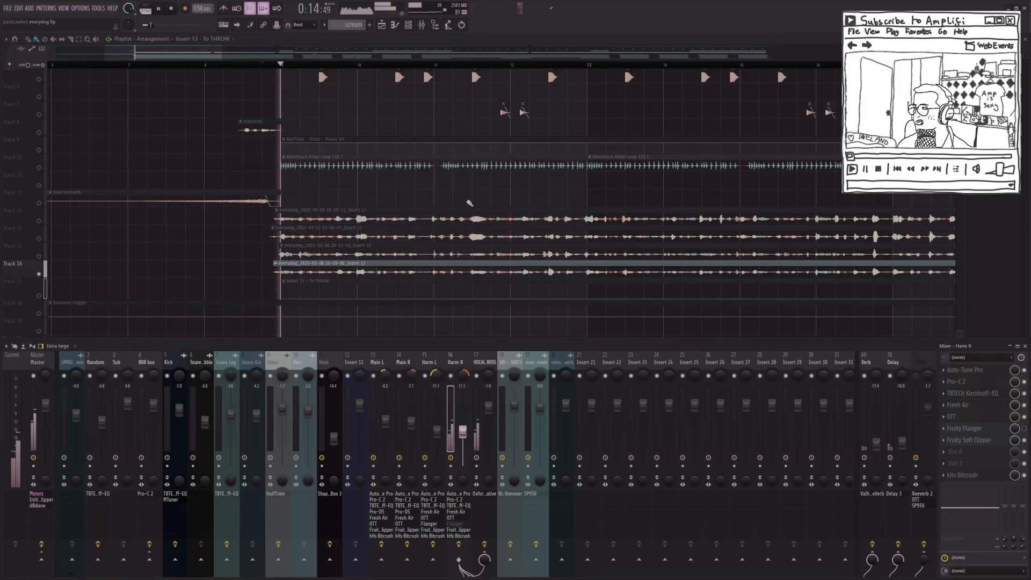
{"action": "scroll", "coordinate": [469, 203], "scroll_direction": "down", "scroll_amount": 4}
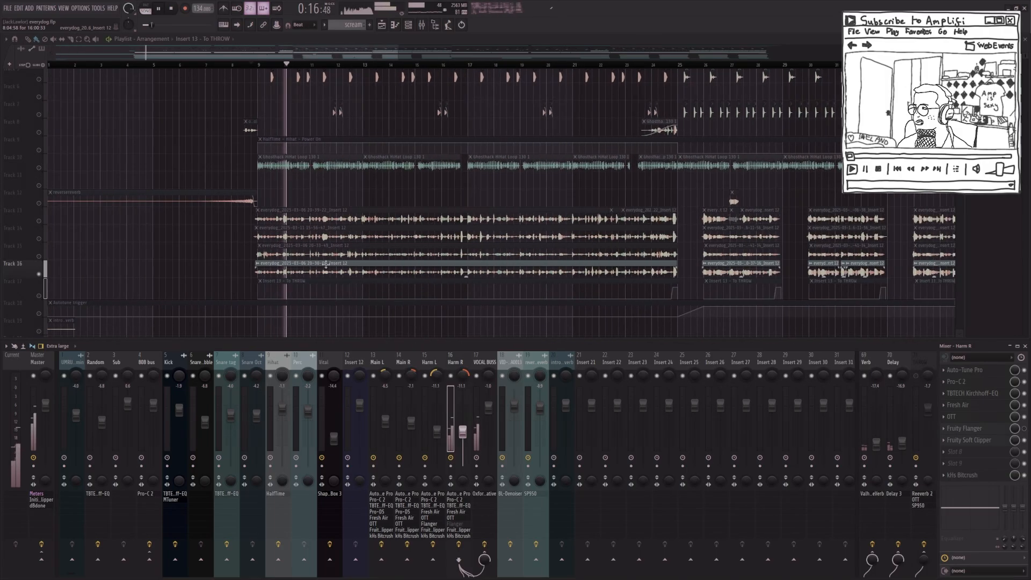
{"action": "left_click", "coordinate": [966, 429]}
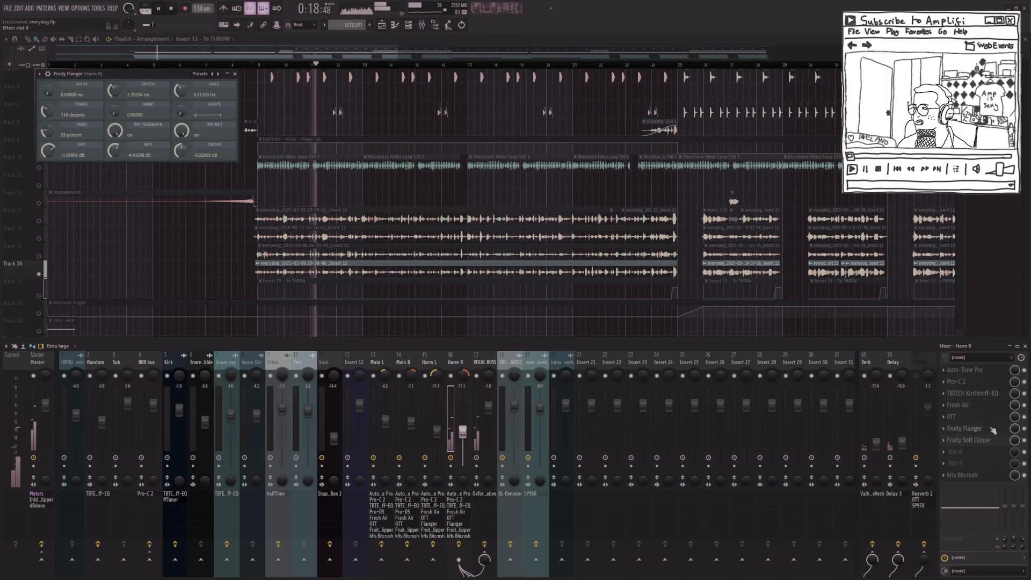
{"action": "key", "text": "space"}
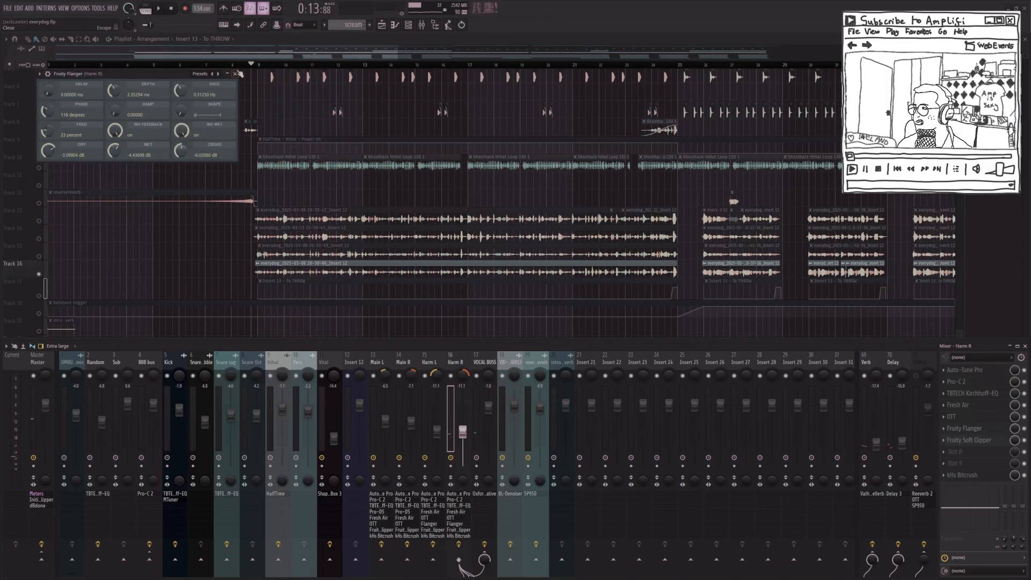
{"action": "left_click", "coordinate": [236, 74]}
Step: Solo Track 13 through Track 16 and audition all four vocals with effects bypassed on their mixer tracks, VOCAL BUSS, Verb and Delay
{"action": "scroll", "coordinate": [296, 231], "scroll_direction": "down", "scroll_amount": 1}
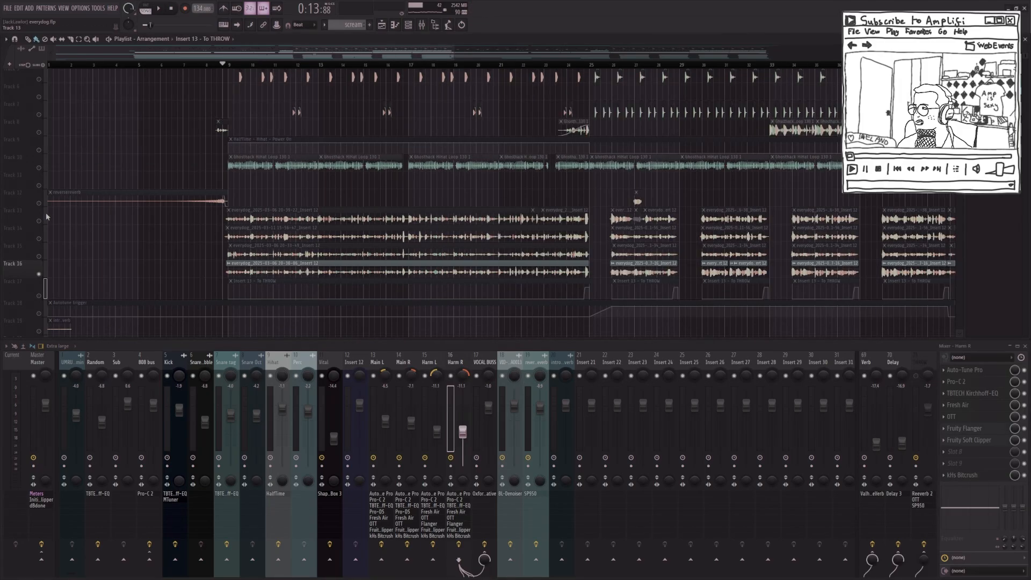
{"action": "left_click_drag", "start_coordinate": [46, 217], "coordinate": [43, 257]}
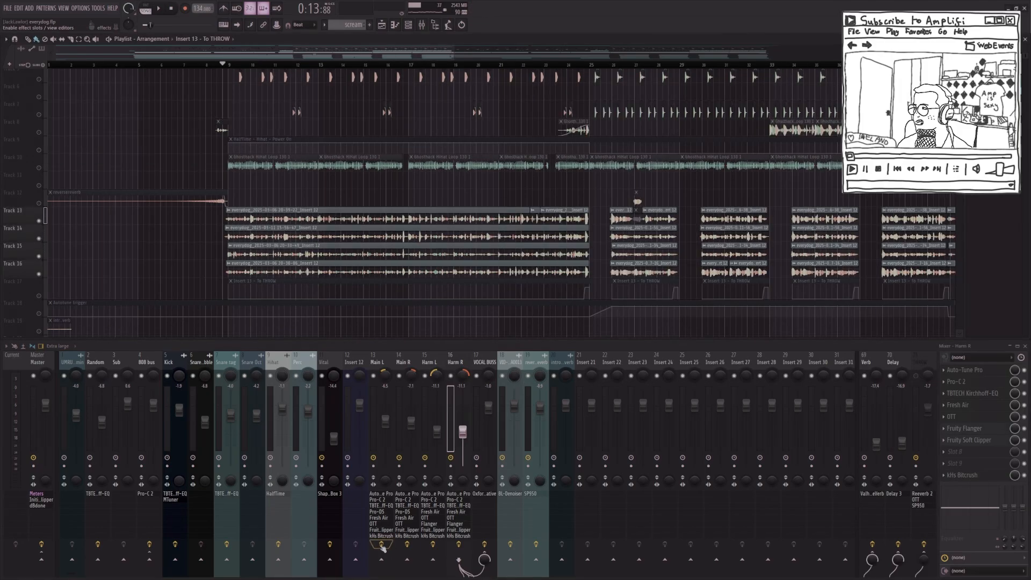
{"action": "key", "text": "space"}
{"action": "scroll", "coordinate": [251, 202], "scroll_direction": "up", "scroll_amount": 4}
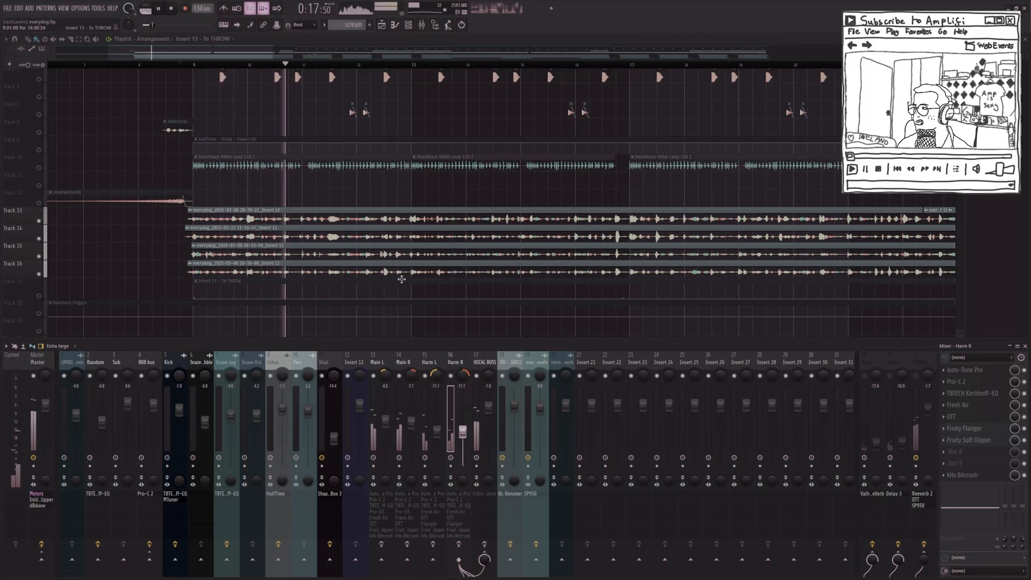
{"action": "scroll", "coordinate": [409, 220], "scroll_direction": "down", "scroll_amount": 4}
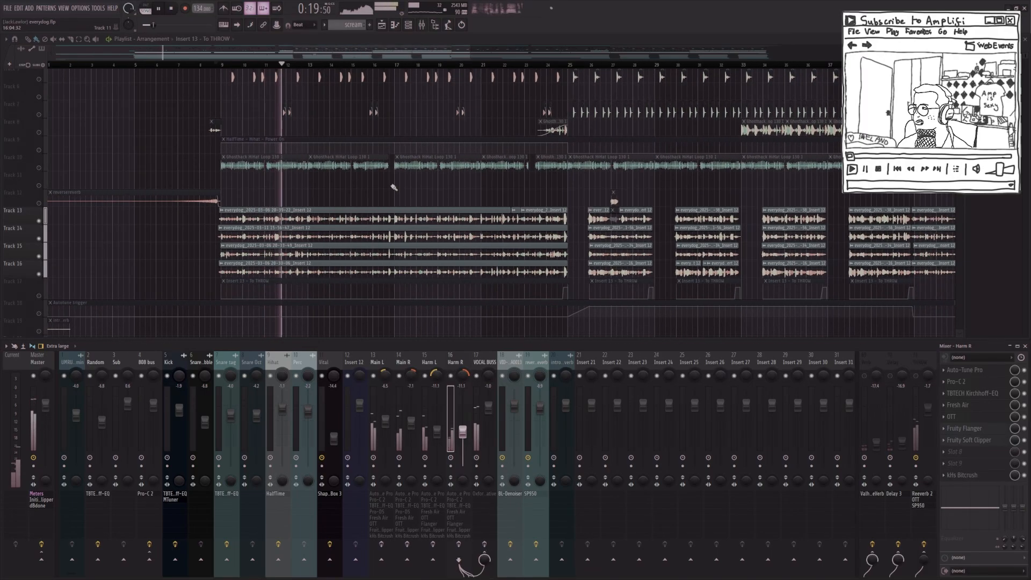
{"action": "key", "text": "space"}
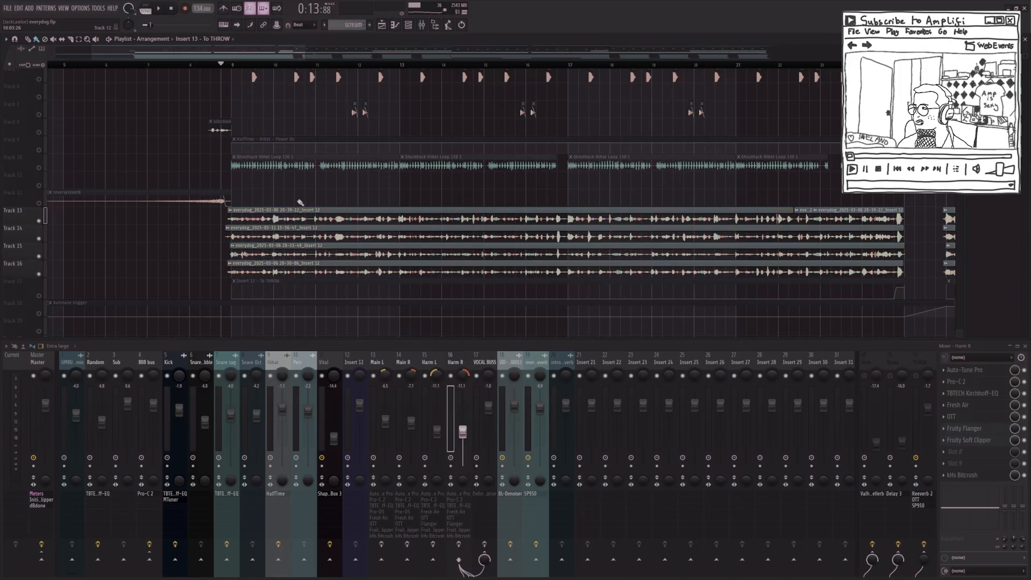
Step: Re-enable the effects on Main L through VOCAL BUSS, Verb and Delay and audition the four processed vocals together
{"action": "left_click_drag", "start_coordinate": [381, 544], "coordinate": [484, 545]}
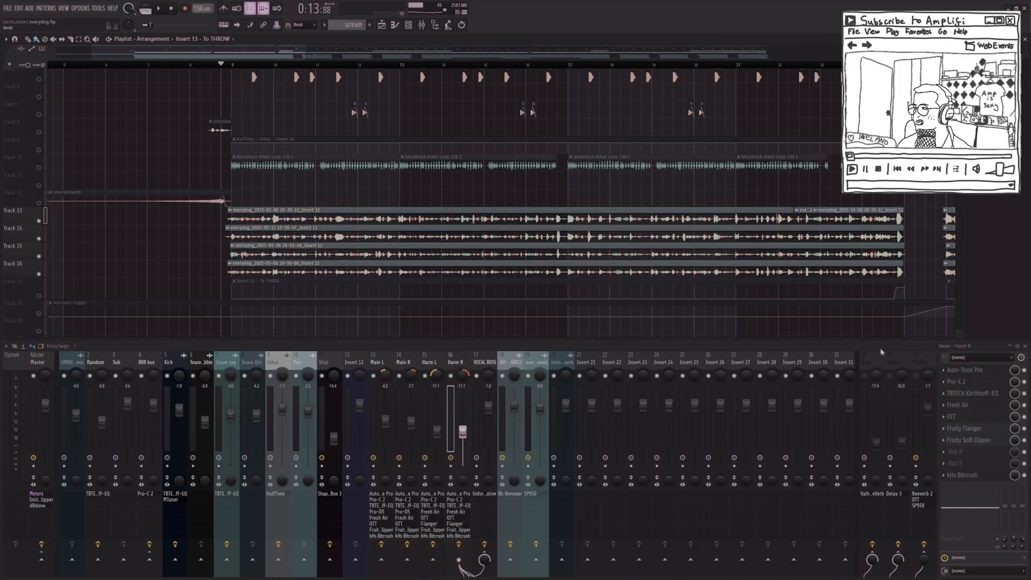
{"action": "key", "text": "space"}
{"action": "scroll", "coordinate": [286, 199], "scroll_direction": "down", "scroll_amount": 3}
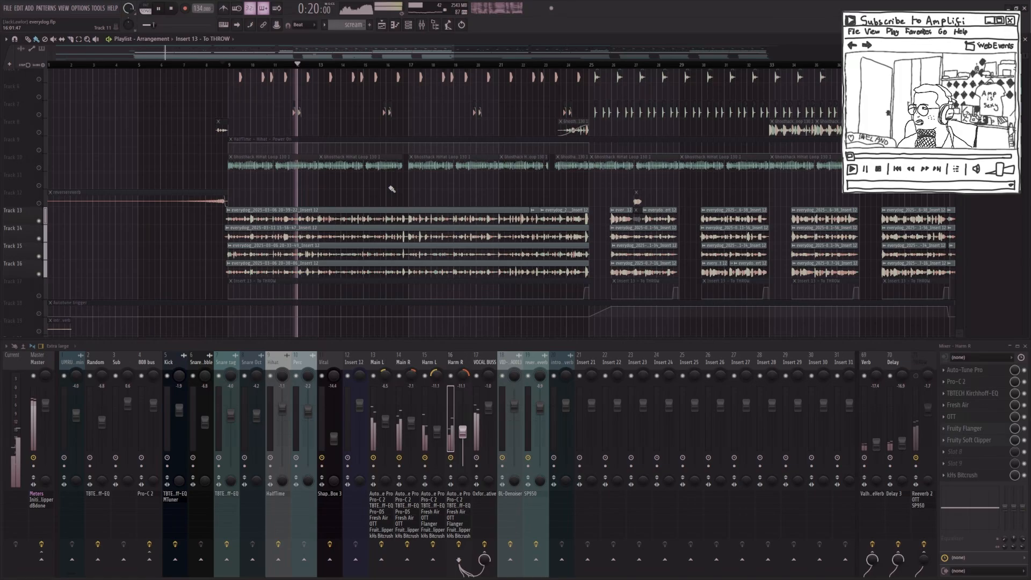
{"action": "key", "text": "space"}
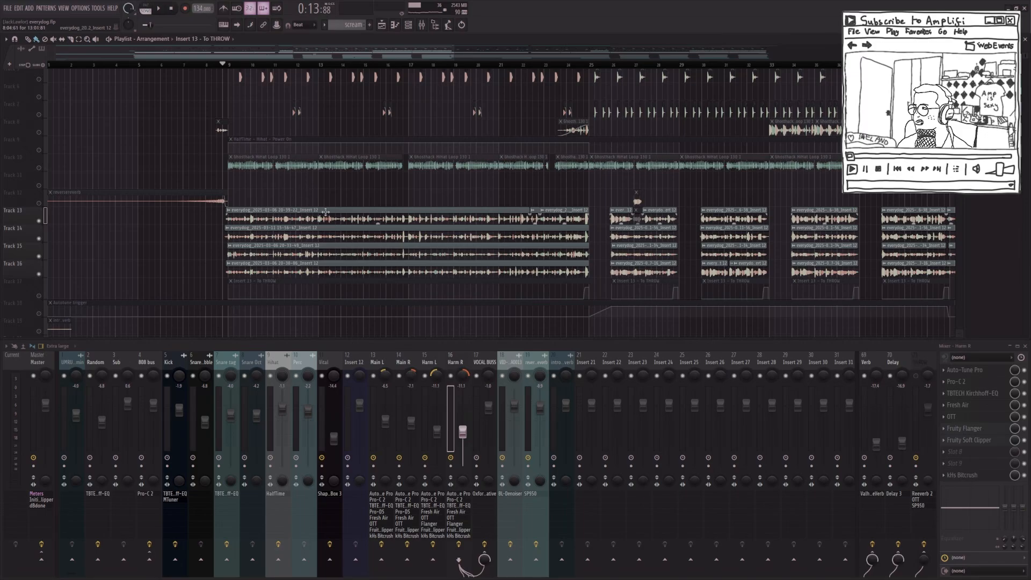
Step: Select the VOCAL BUSS mixer track and open its Oxford Inflator Native effect
{"action": "left_click", "coordinate": [486, 375]}
{"action": "left_click", "coordinate": [1007, 372]}
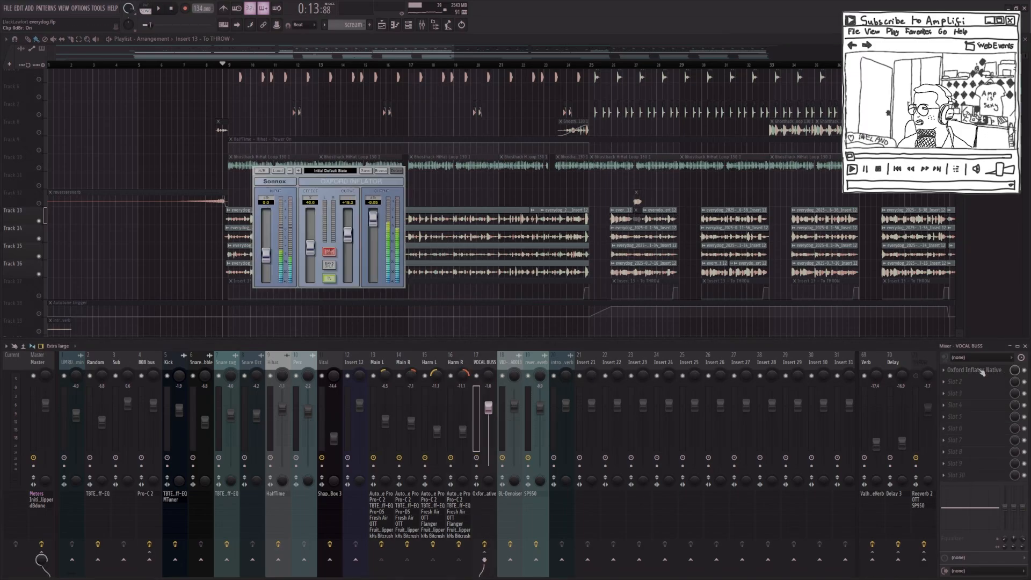
Step: Close the Oxford Inflator Native window and check the ValhallaVintageVerb settings on the Verb mixer track
{"action": "left_click", "coordinate": [620, 247]}
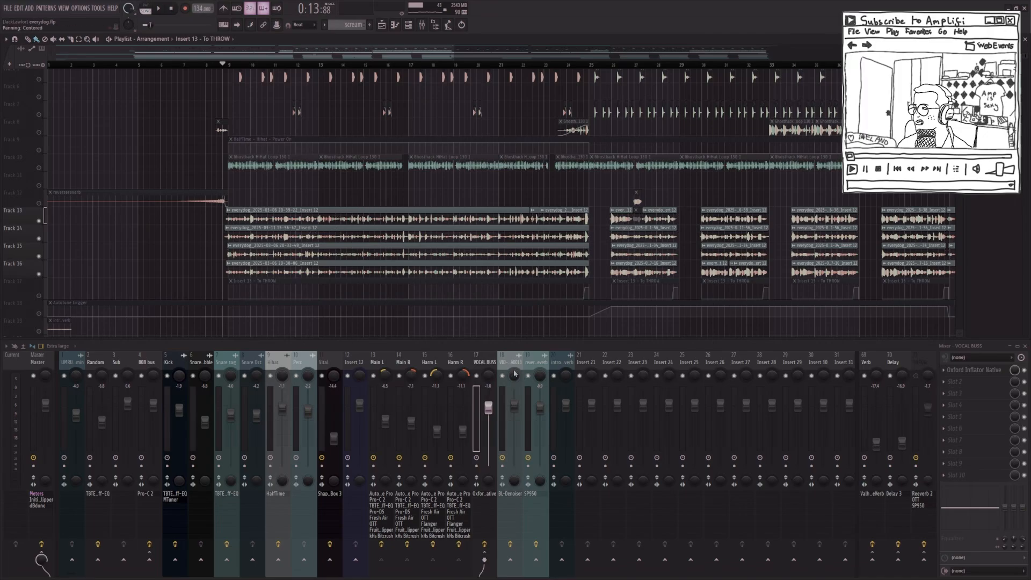
{"action": "left_click", "coordinate": [383, 363]}
{"action": "left_click", "coordinate": [873, 363]}
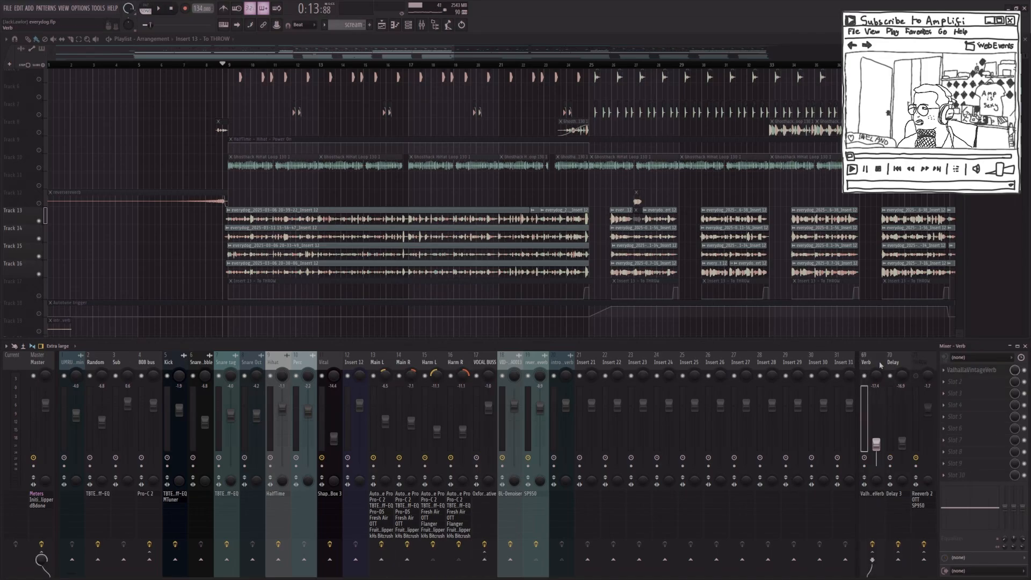
{"action": "left_click", "coordinate": [1003, 372]}
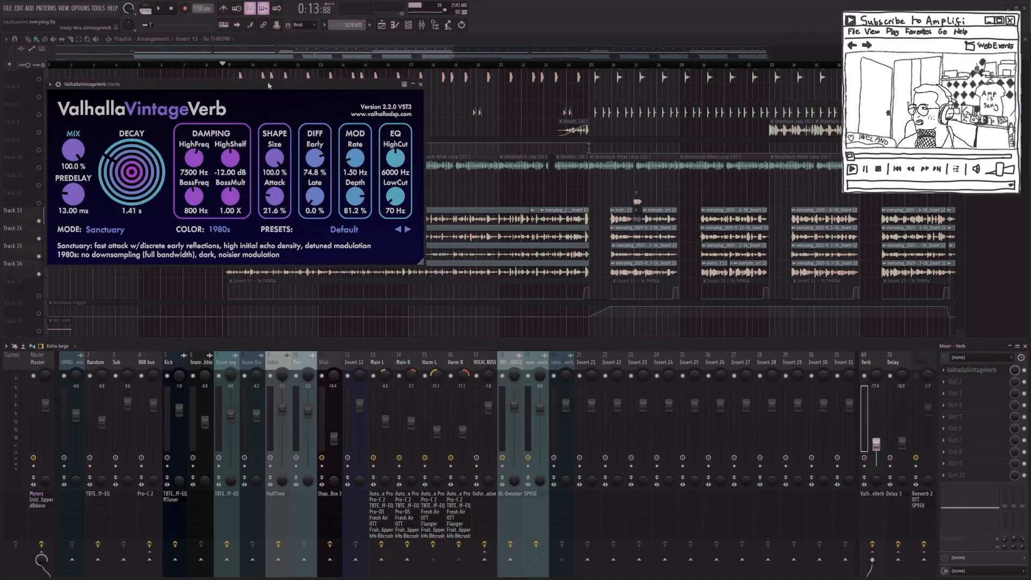
{"action": "left_click_drag", "start_coordinate": [268, 82], "coordinate": [450, 159]}
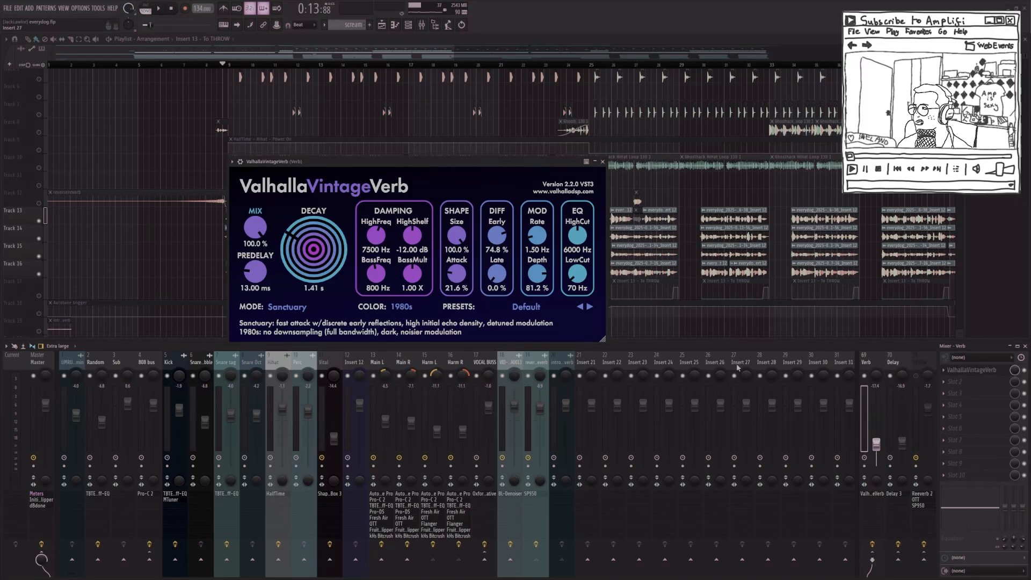
{"action": "left_click", "coordinate": [603, 162]}
Step: Inspect the Fruity Reeverb 2, OTT and SP950 settings on the THROW mixer track
{"action": "left_click", "coordinate": [969, 375]}
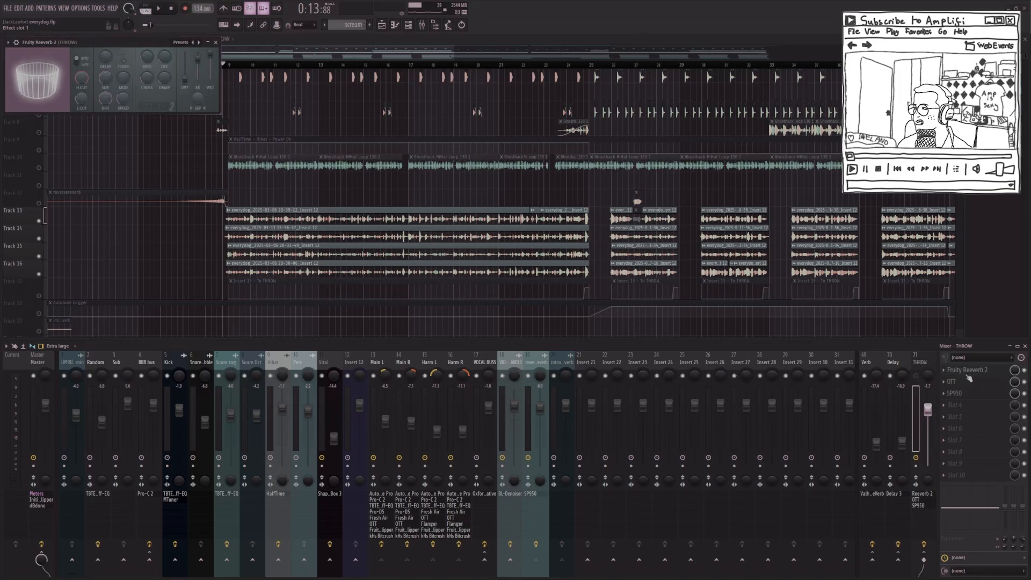
{"action": "left_click", "coordinate": [967, 383]}
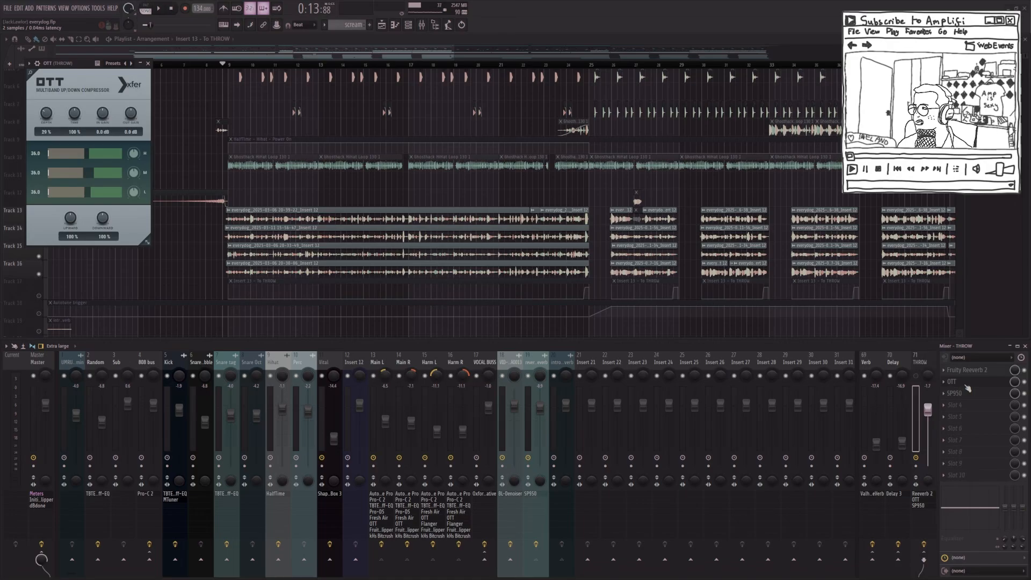
{"action": "left_click", "coordinate": [967, 393]}
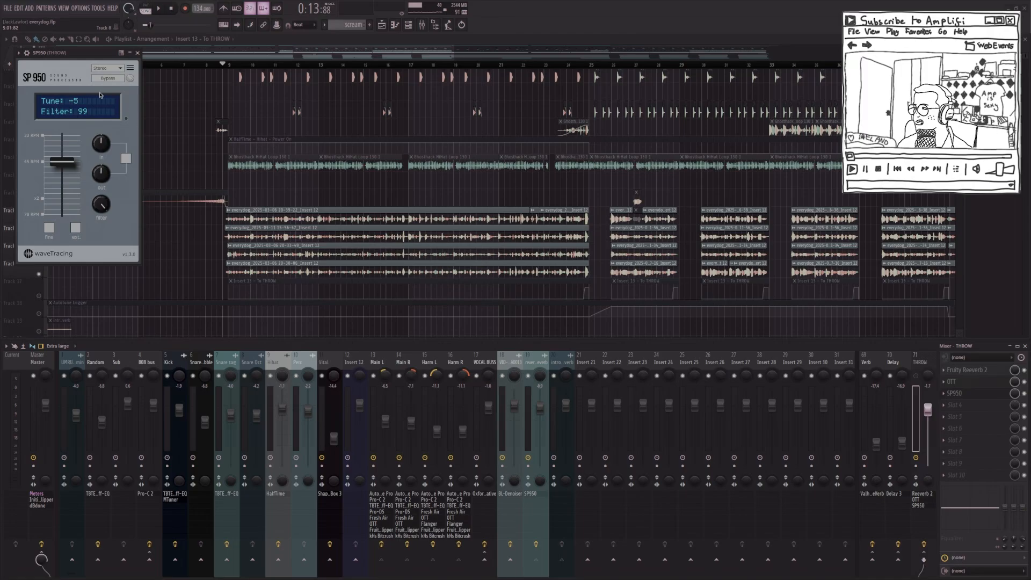
{"action": "left_click", "coordinate": [436, 538]}
{"action": "left_click", "coordinate": [170, 128]}
{"action": "left_click", "coordinate": [137, 53]}
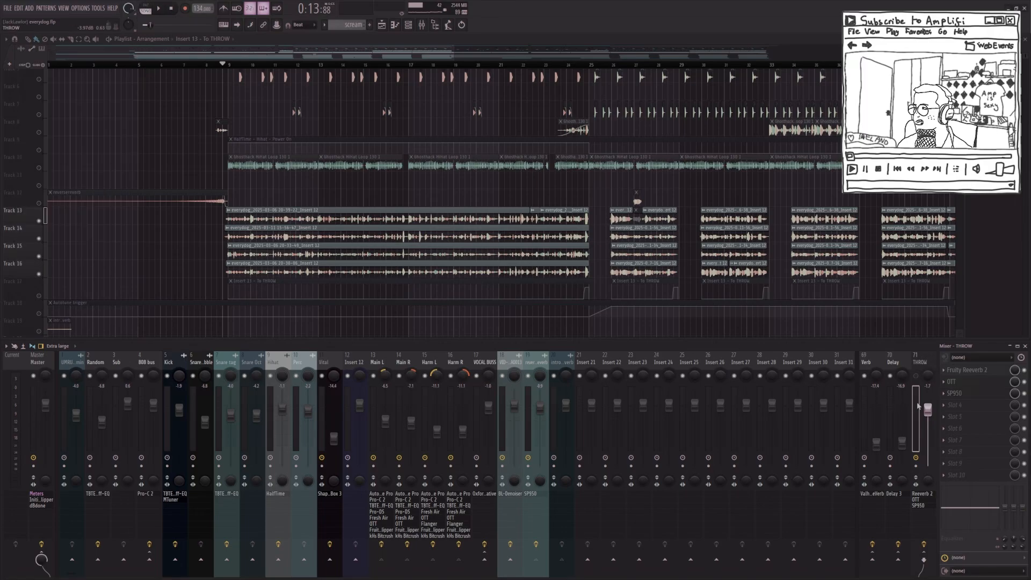
Step: Select the Delay mixer track and unmute all playlist tracks
{"action": "right_click", "coordinate": [364, 300]}
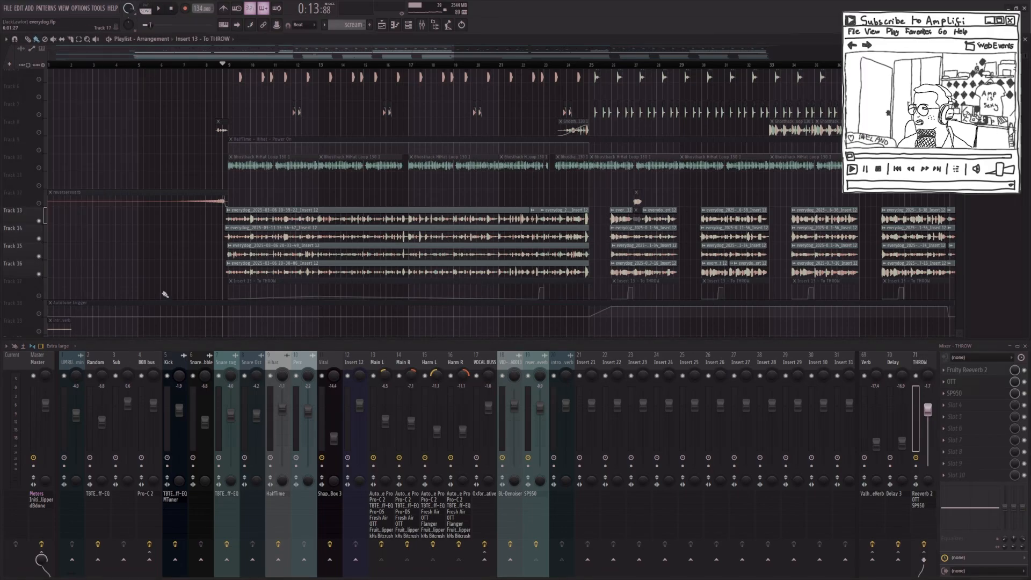
{"action": "left_click", "coordinate": [895, 355]}
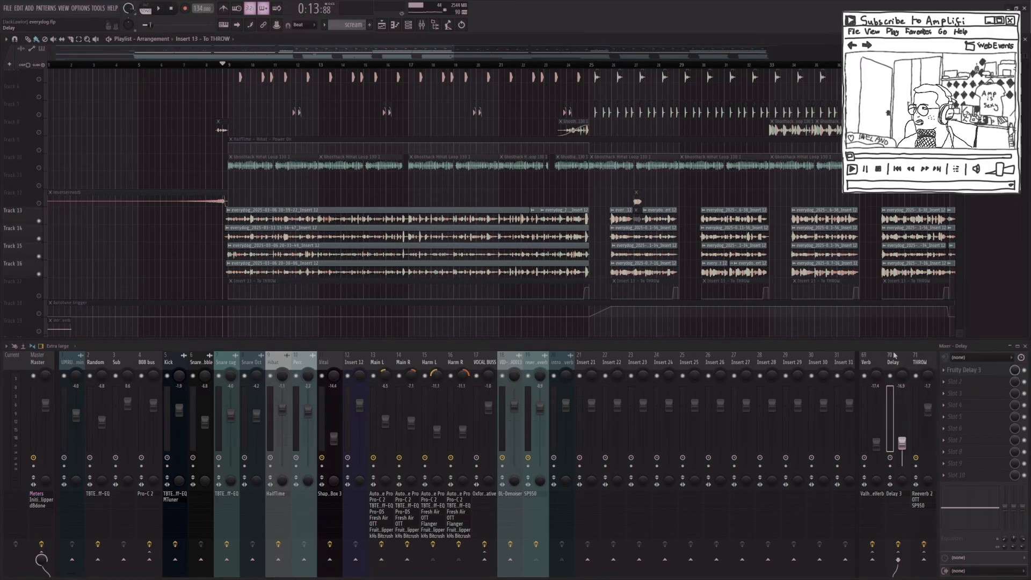
{"action": "left_click", "coordinate": [954, 358]}
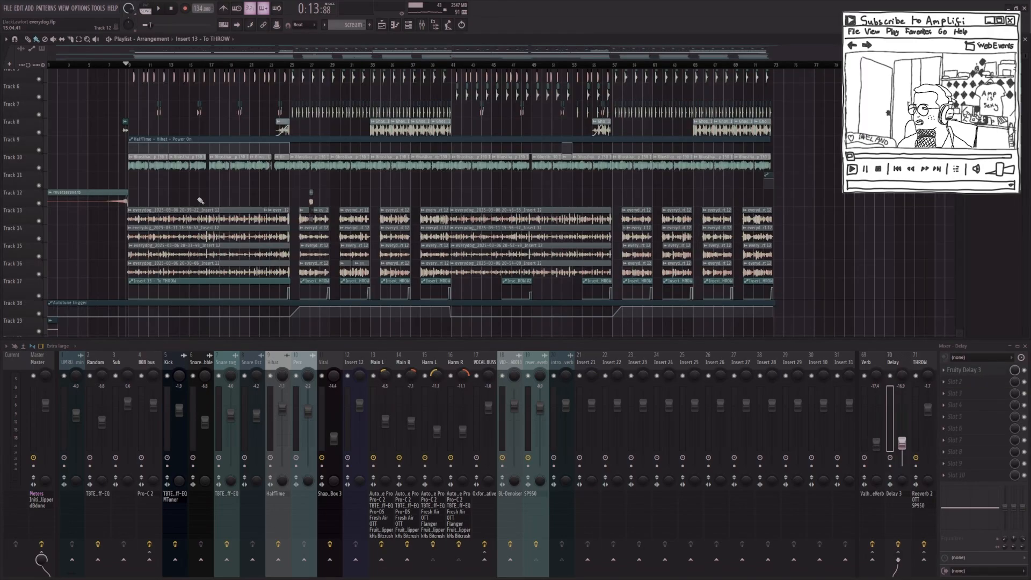
Step: Play the full mix from bar 25 to hear the section with the vocals
{"action": "left_click_drag", "start_coordinate": [196, 253], "coordinate": [691, 301]}
{"action": "left_click", "coordinate": [299, 245]}
{"action": "left_click_drag", "start_coordinate": [298, 241], "coordinate": [178, 258]}
{"action": "left_click_drag", "start_coordinate": [267, 212], "coordinate": [393, 331]}
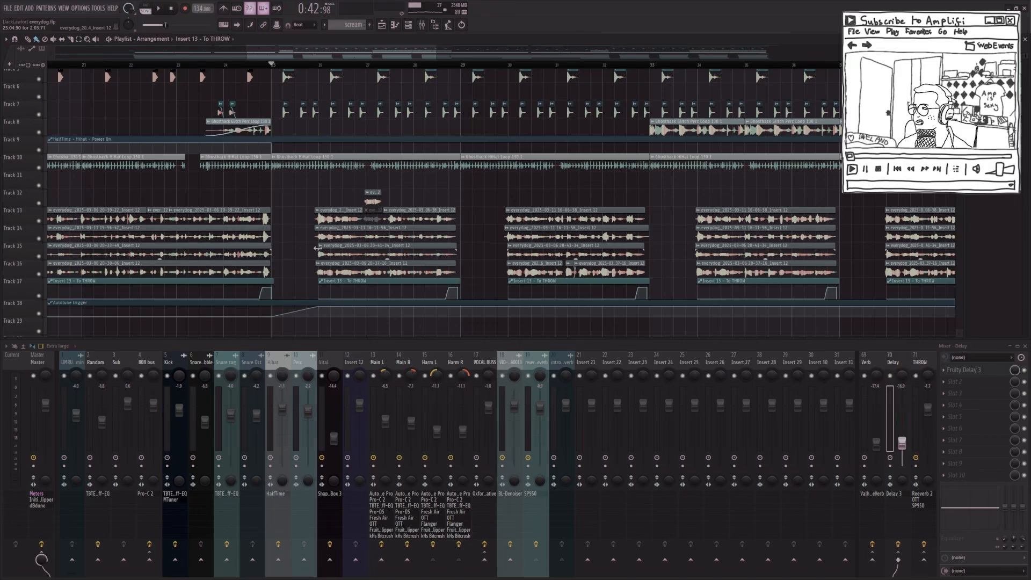
{"action": "scroll", "coordinate": [326, 200], "scroll_direction": "down", "scroll_amount": 1}
{"action": "scroll", "coordinate": [330, 198], "scroll_direction": "down", "scroll_amount": 1}
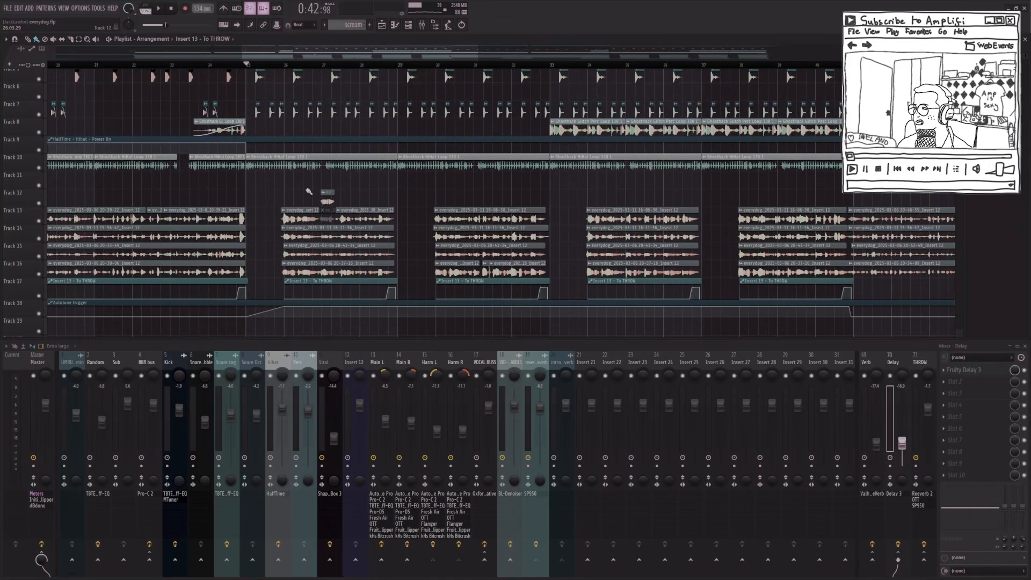
{"action": "key", "text": "space"}
{"action": "scroll", "coordinate": [317, 199], "scroll_direction": "down", "scroll_amount": 3}
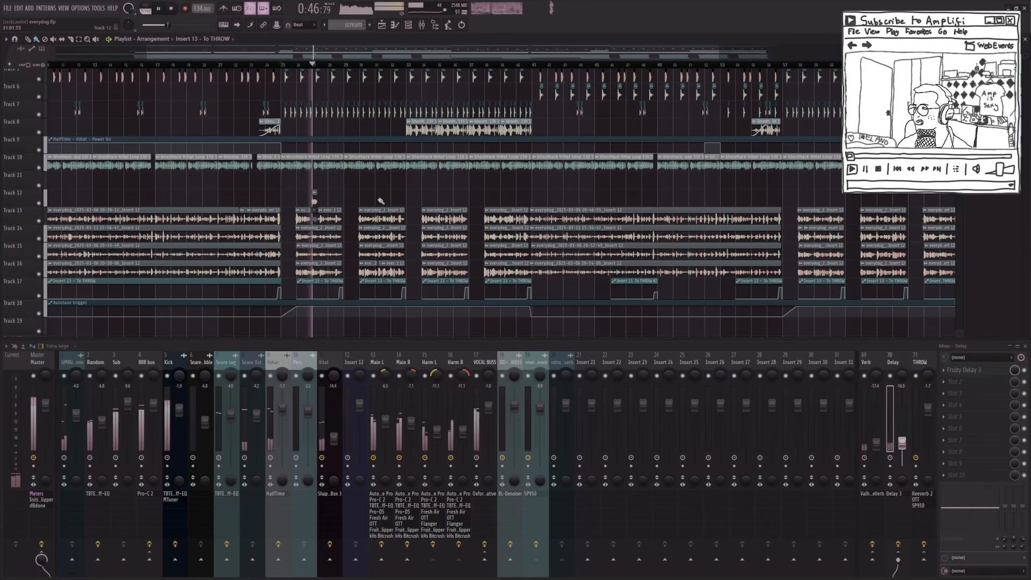
{"action": "scroll", "coordinate": [344, 185], "scroll_direction": "up", "scroll_amount": 3}
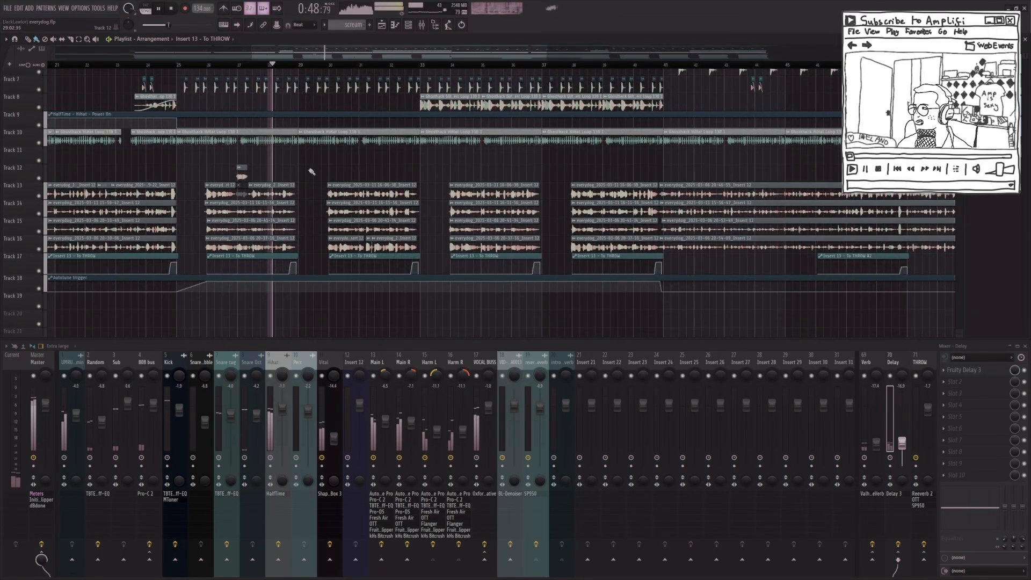
{"action": "key", "text": "space"}
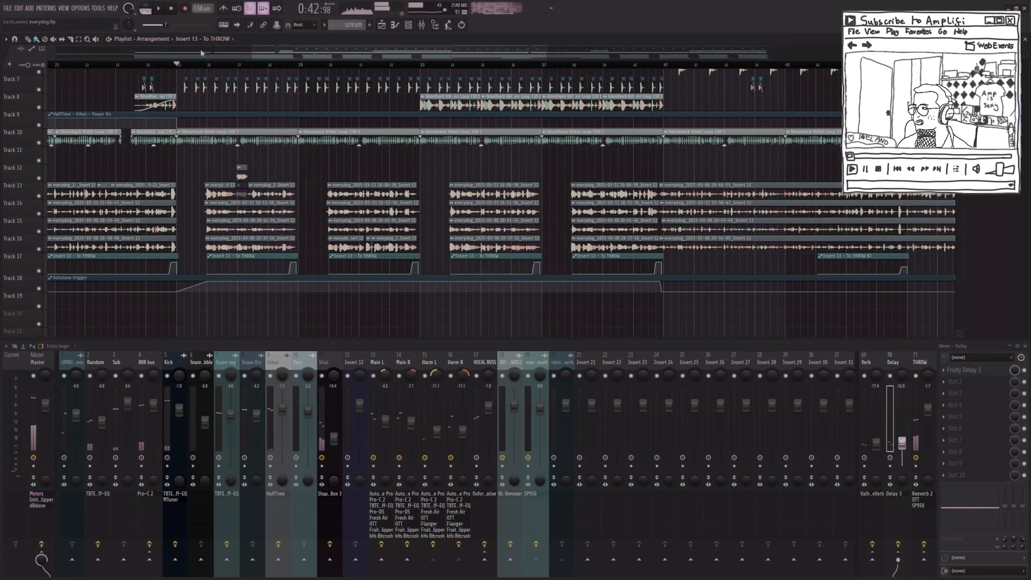
Step: Isolate the four vocals with VOCAL BUSS, Verb and Delay in the mixer and audition them, followed by Main L alone
{"action": "right_click", "coordinate": [425, 376]}
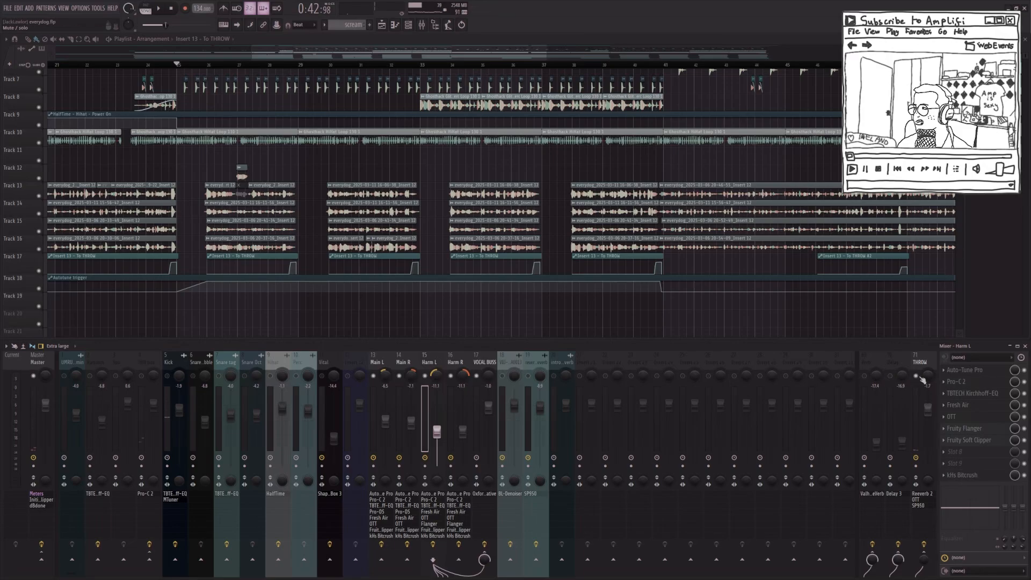
{"action": "key", "text": "space"}
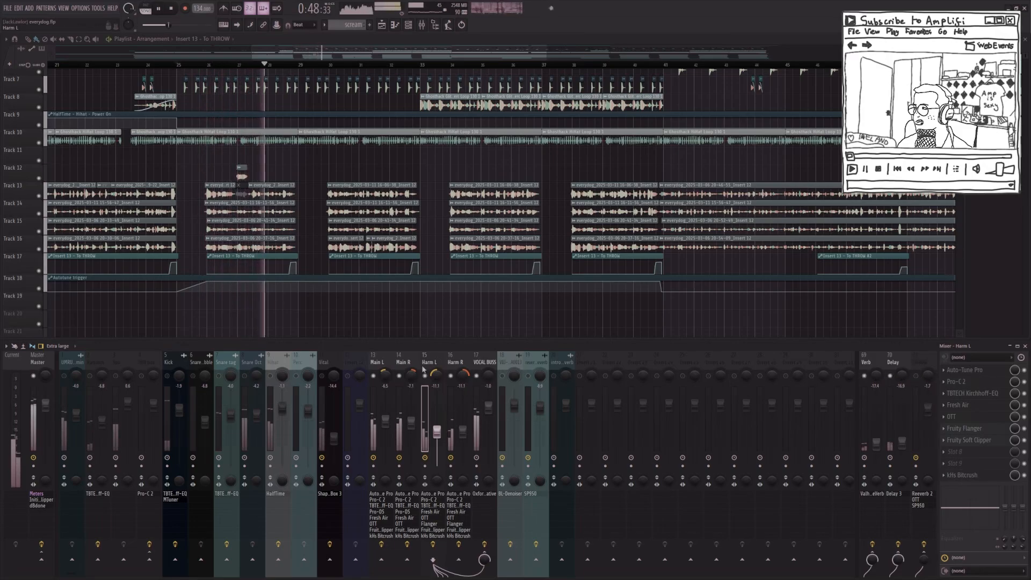
{"action": "right_click", "coordinate": [375, 375]}
{"action": "key", "text": "space"}
{"action": "key", "text": "space"}
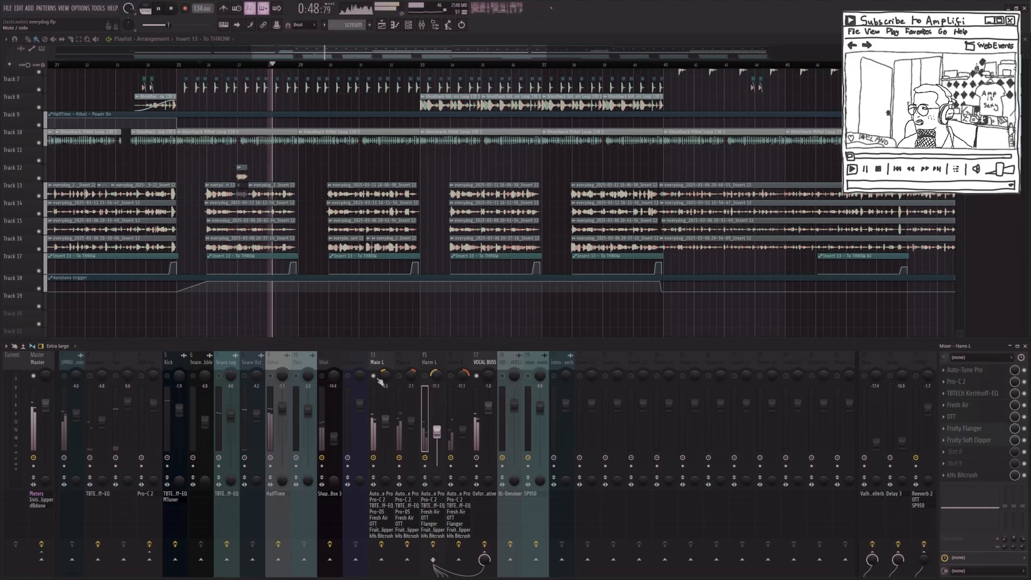
{"action": "key", "text": "space"}
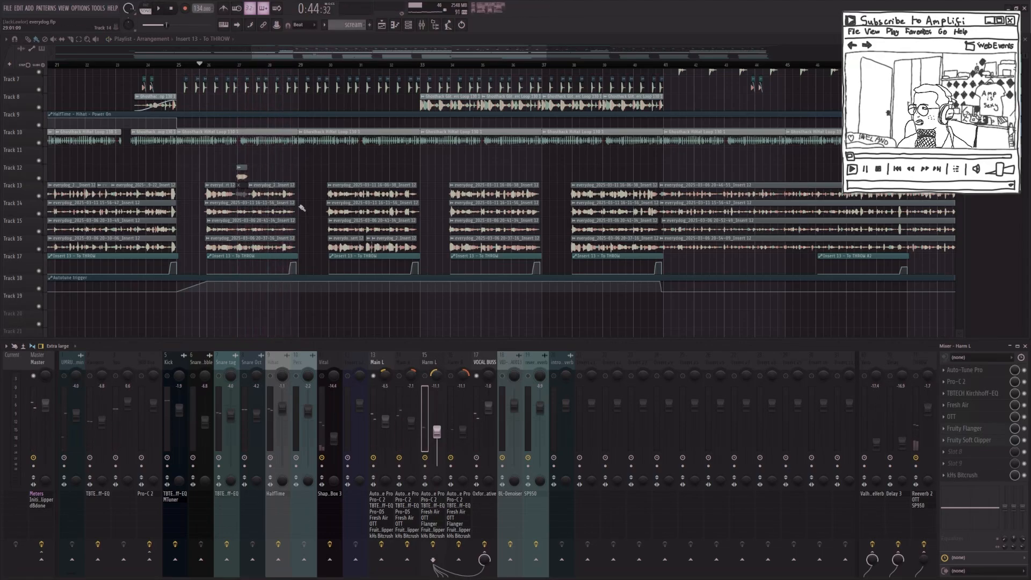
Step: Audition Main R through VOCAL BUSS and add Main L to hear both main vocals together
{"action": "scroll", "coordinate": [302, 208], "scroll_direction": "up", "scroll_amount": 4}
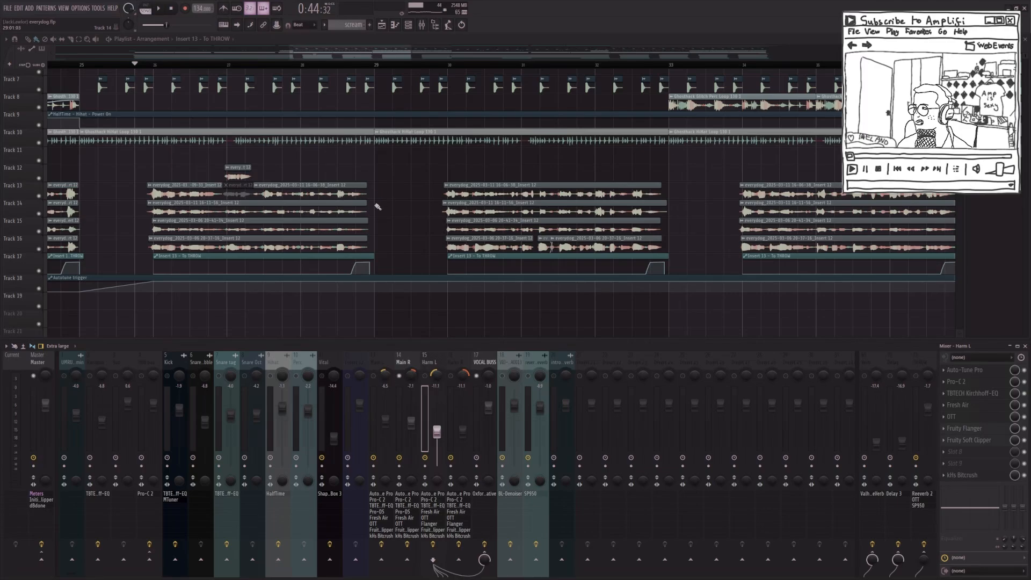
{"action": "key", "text": "space"}
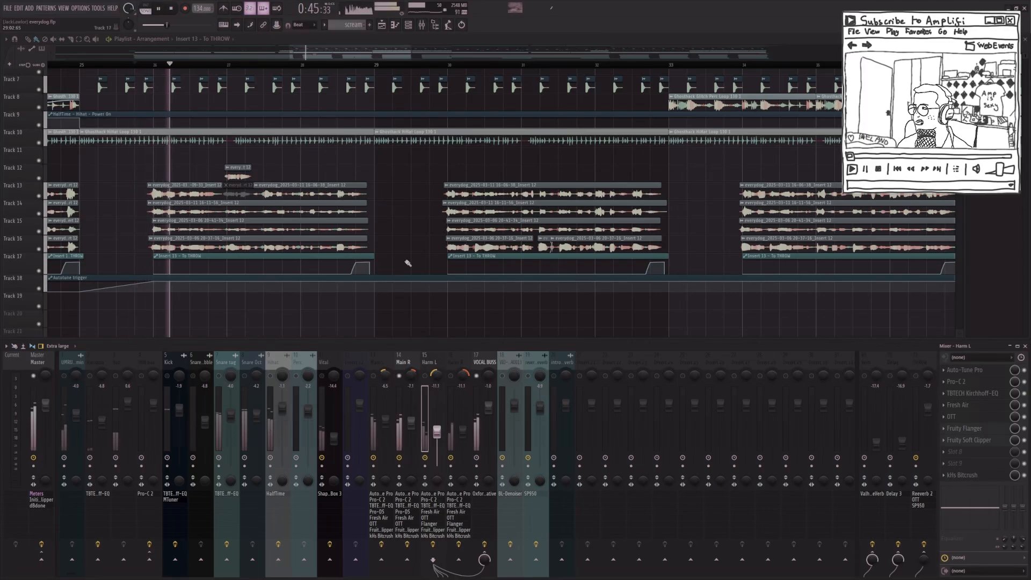
{"action": "left_click", "coordinate": [375, 376]}
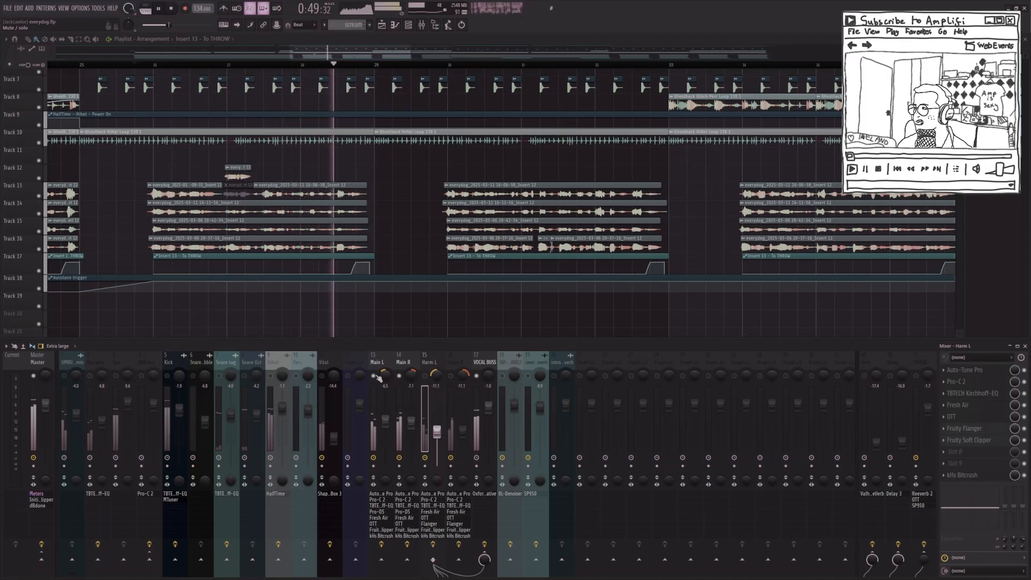
{"action": "key", "text": "space"}
Step: Examine the layered vocal clips on Track 13 through Track 16 and the THROW automation clips below them
{"action": "scroll", "coordinate": [299, 242], "scroll_direction": "up", "scroll_amount": 8}
{"action": "left_click_drag", "start_coordinate": [189, 192], "coordinate": [204, 212]}
{"action": "left_click", "coordinate": [220, 179]}
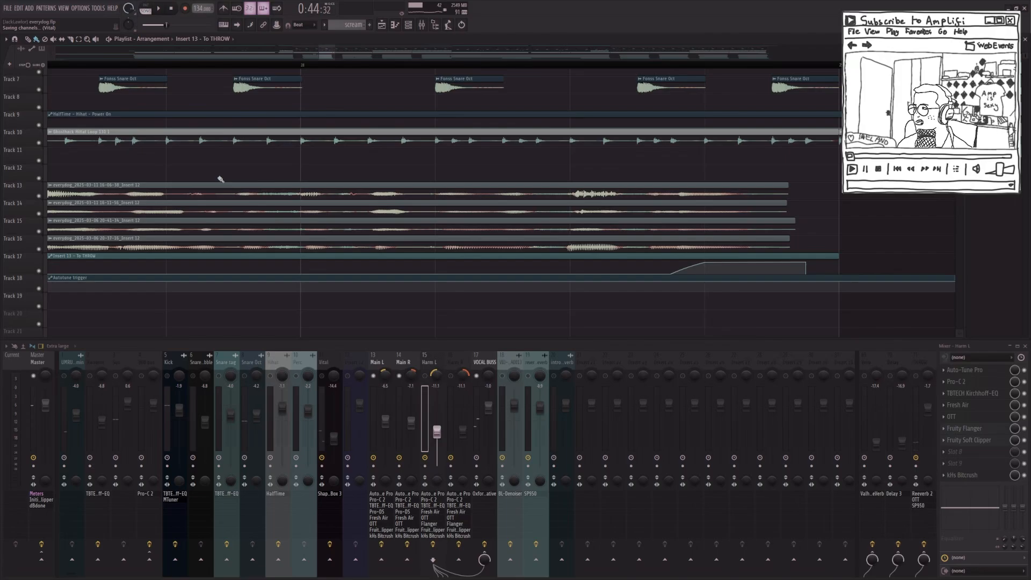
{"action": "scroll", "coordinate": [371, 161], "scroll_direction": "down", "scroll_amount": 5}
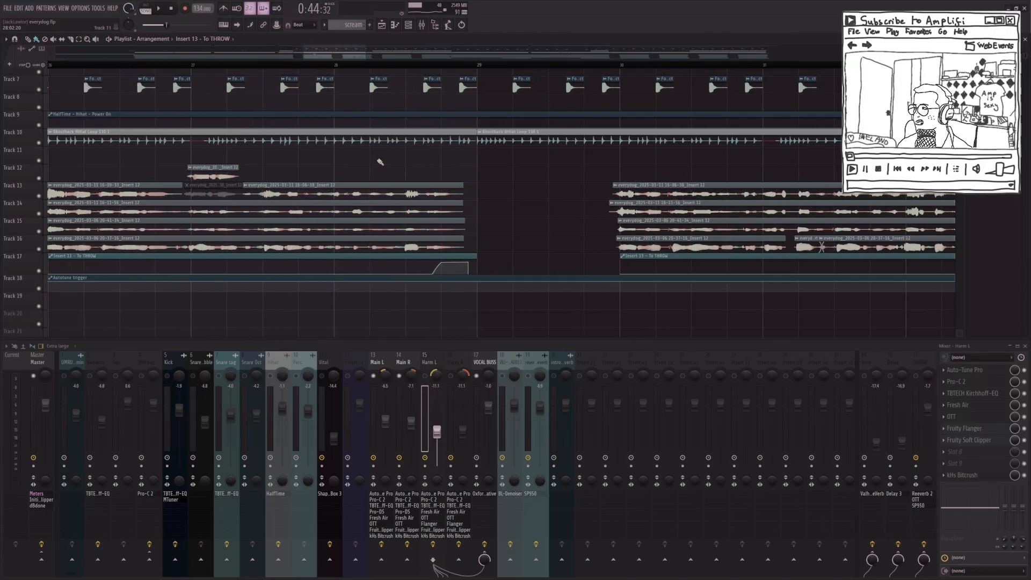
{"action": "scroll", "coordinate": [376, 178], "scroll_direction": "up", "scroll_amount": 3}
{"action": "scroll", "coordinate": [323, 183], "scroll_direction": "down", "scroll_amount": 2}
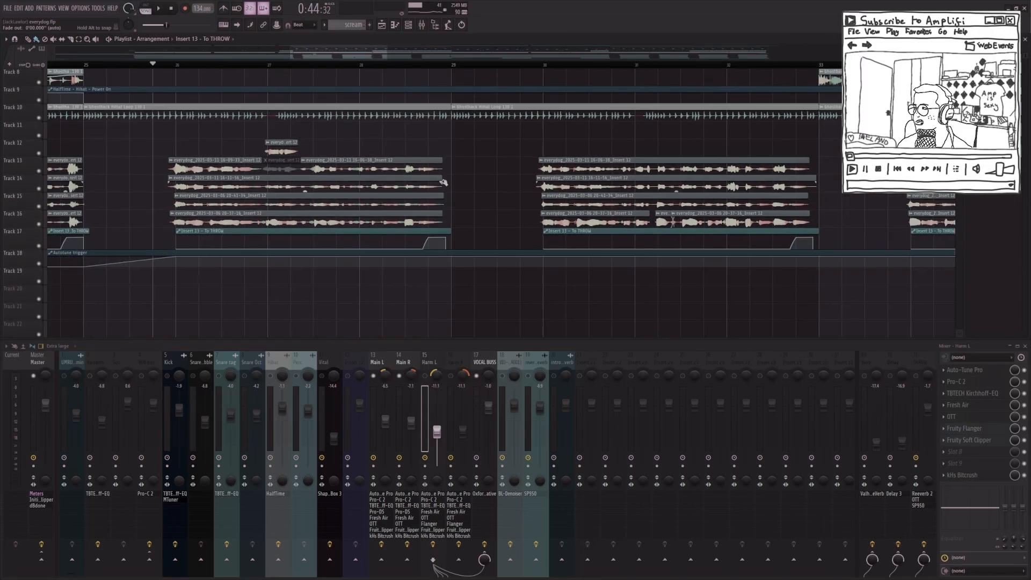
{"action": "scroll", "coordinate": [258, 193], "scroll_direction": "up", "scroll_amount": 3}
{"action": "scroll", "coordinate": [242, 207], "scroll_direction": "down", "scroll_amount": 3}
{"action": "left_click_drag", "start_coordinate": [226, 71], "coordinate": [434, 192]}
{"action": "scroll", "coordinate": [376, 215], "scroll_direction": "down", "scroll_amount": 3}
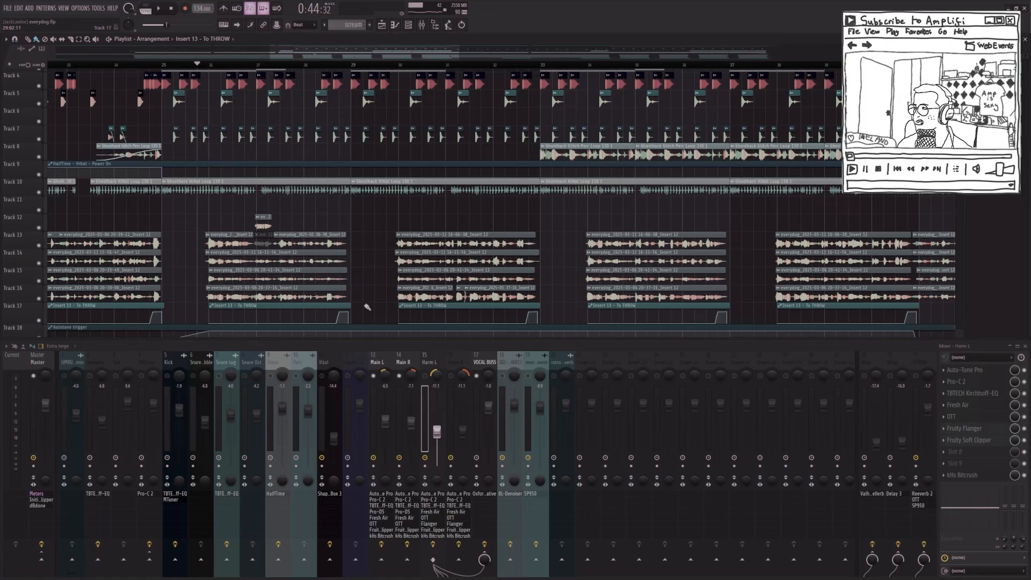
{"action": "scroll", "coordinate": [368, 308], "scroll_direction": "down", "scroll_amount": 4}
Step: Audition Harm R and Harm L with both main vocals muted, and restore all mixer tracks
{"action": "left_click", "coordinate": [408, 376]}
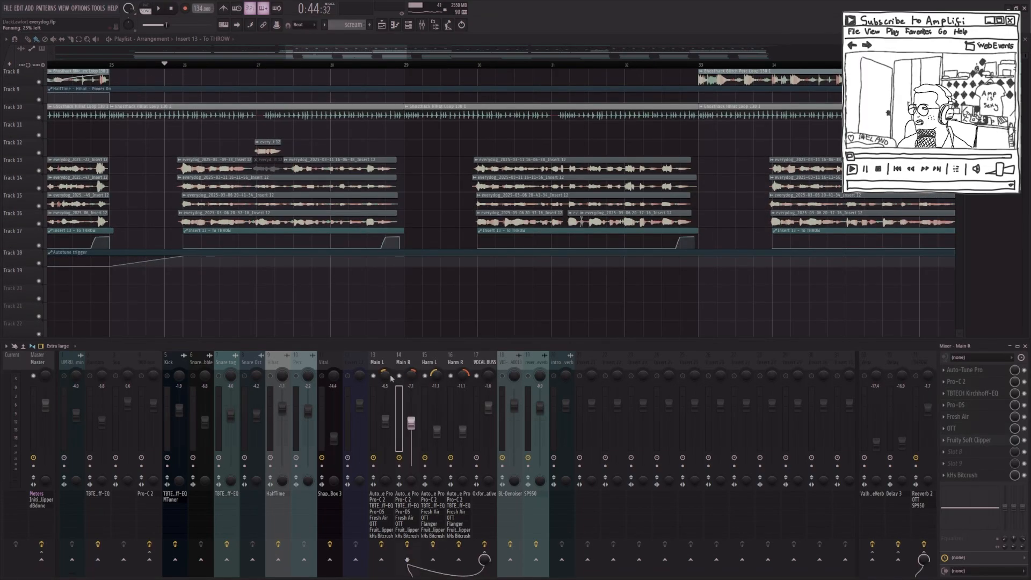
{"action": "left_click", "coordinate": [392, 378]}
{"action": "key", "text": "space"}
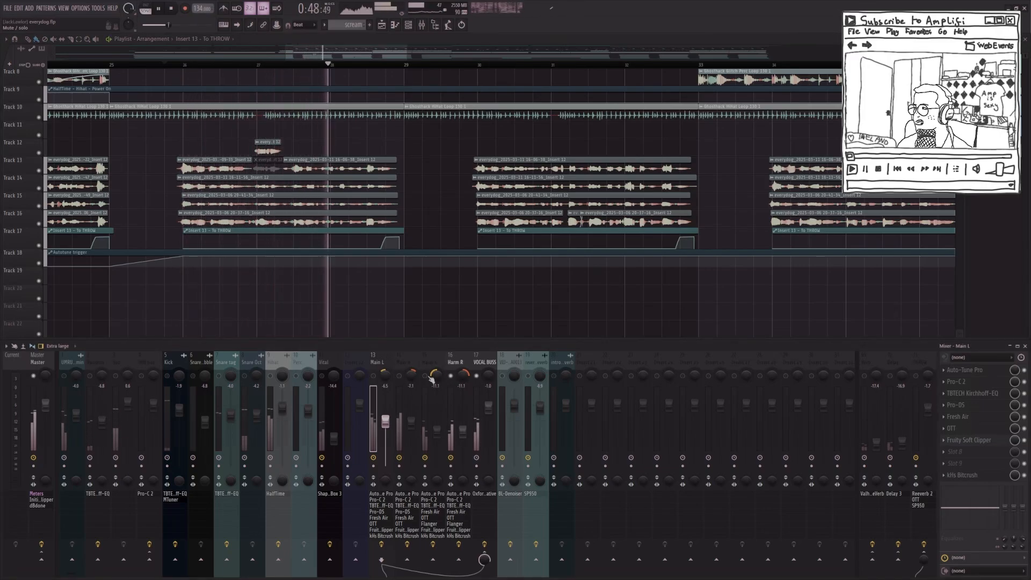
{"action": "key", "text": "space"}
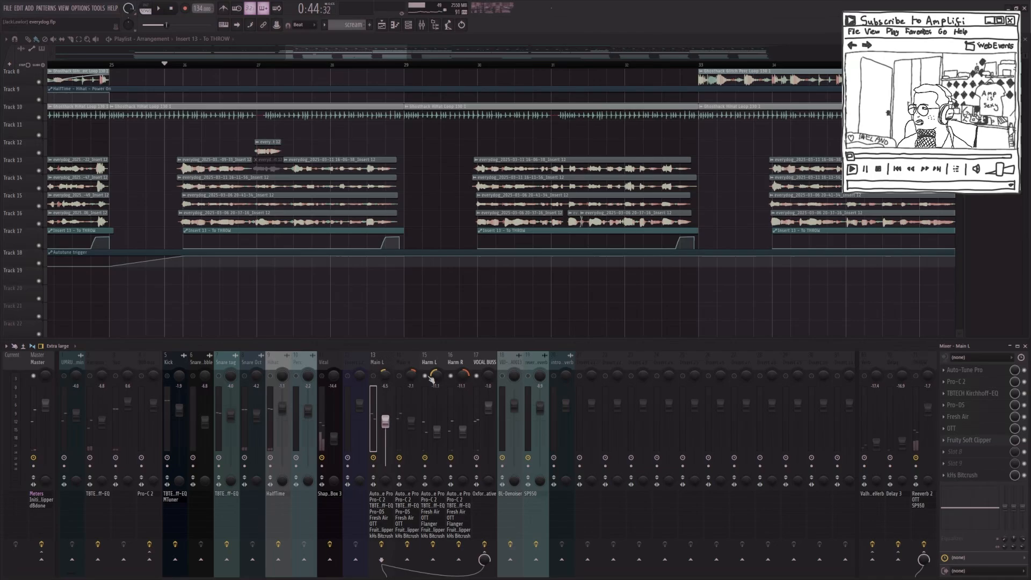
{"action": "right_click", "coordinate": [429, 376]}
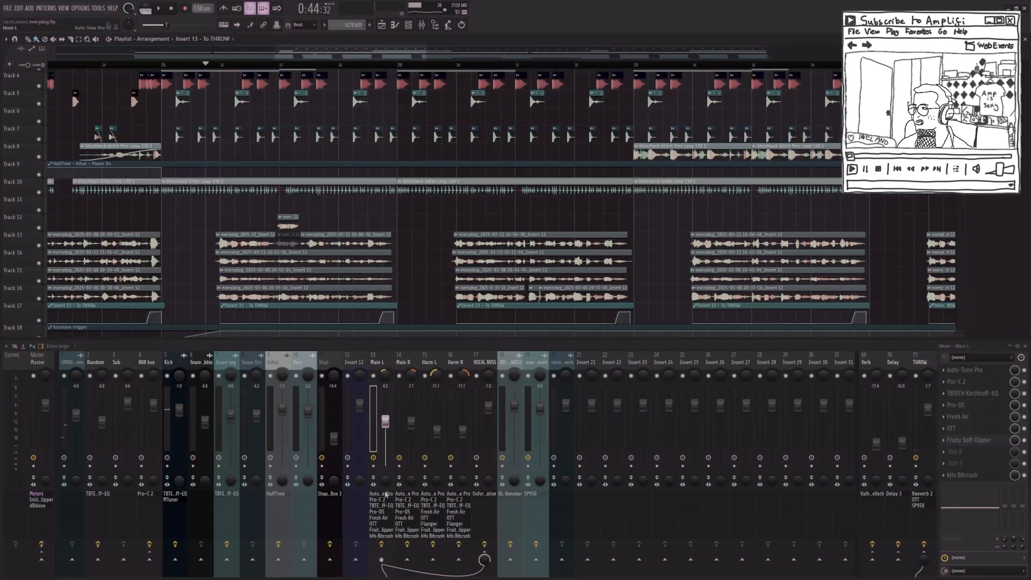
Step: Play the full mix from bar 25 with the effects on Main L through Harm R temporarily bypassed
{"action": "scroll", "coordinate": [406, 241], "scroll_direction": "down", "scroll_amount": 3}
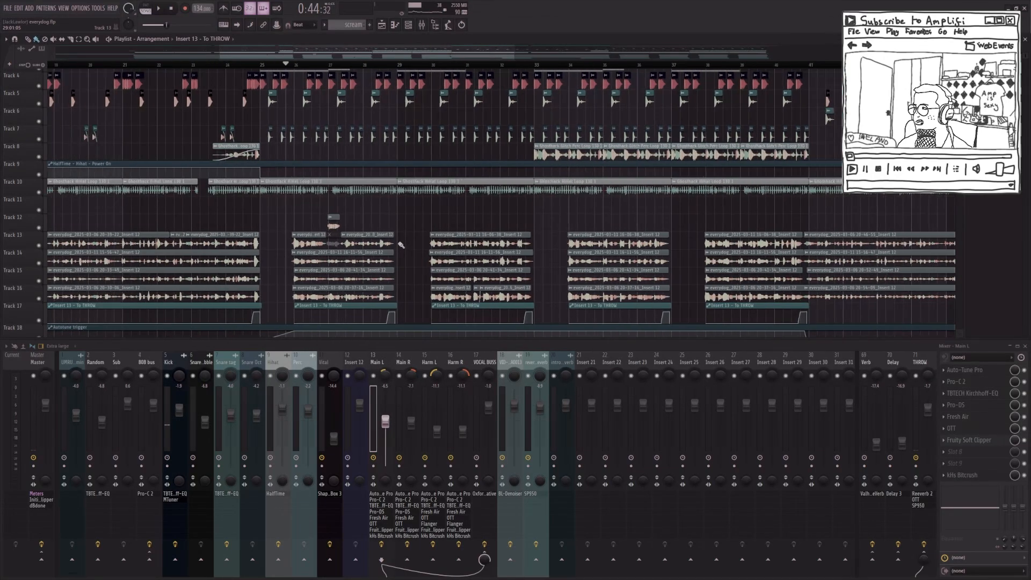
{"action": "left_click_drag", "start_coordinate": [381, 544], "coordinate": [459, 544]}
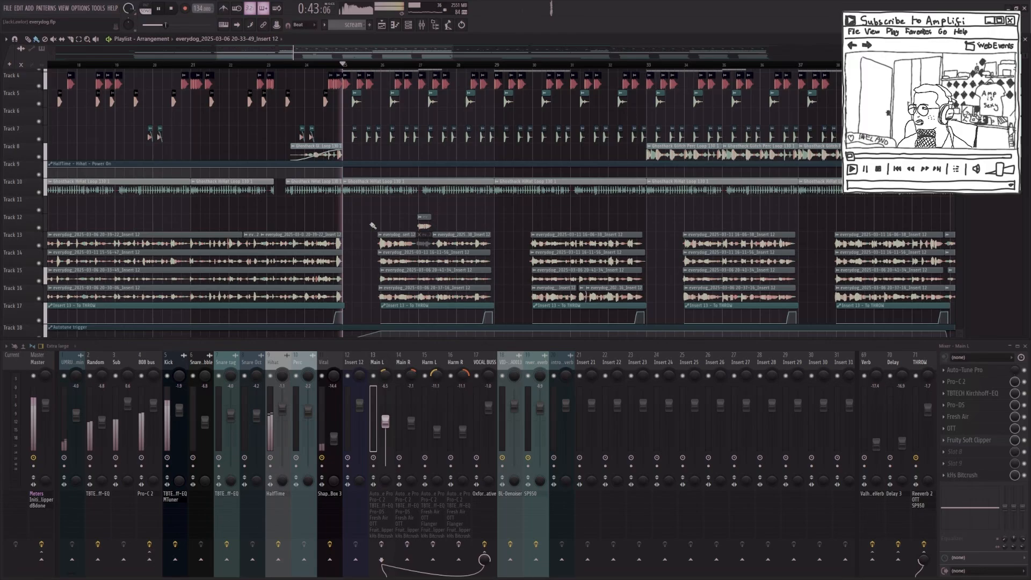
{"action": "scroll", "coordinate": [373, 226], "scroll_direction": "down", "scroll_amount": 3}
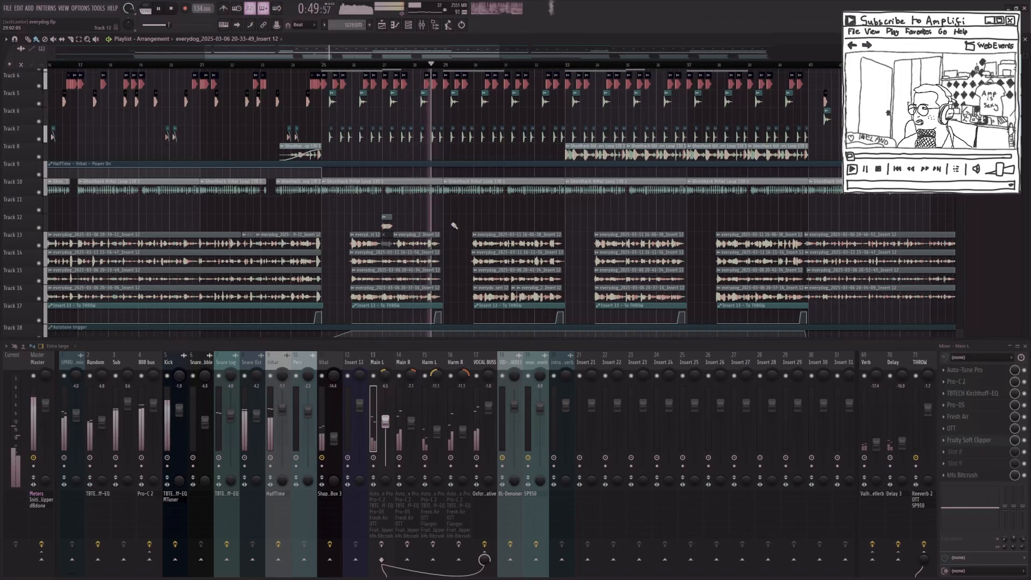
{"action": "key", "text": "space"}
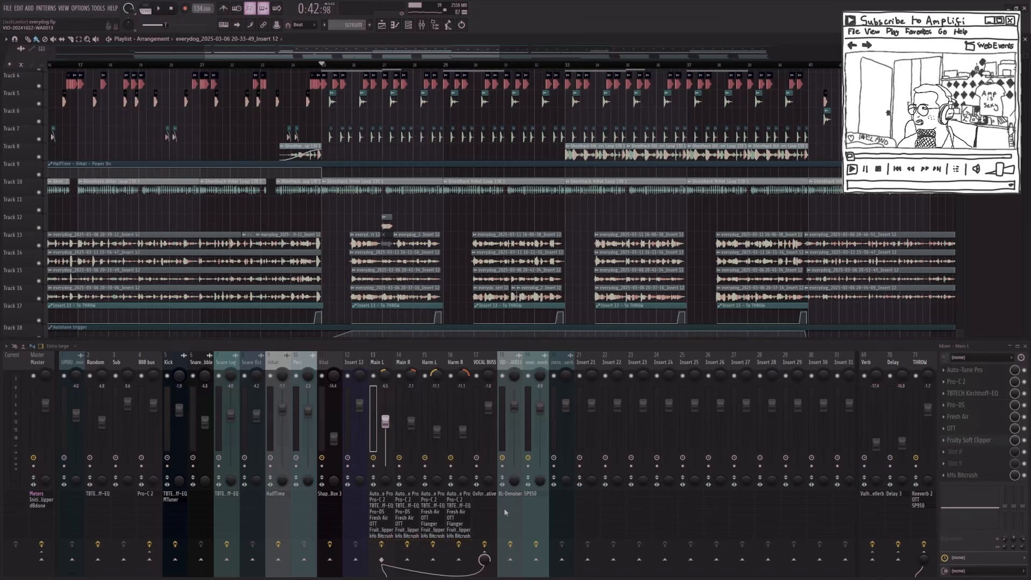
Step: Play the full mix from bar 25 with the effects on Main L through Harm R enabled
{"action": "key", "text": "space"}
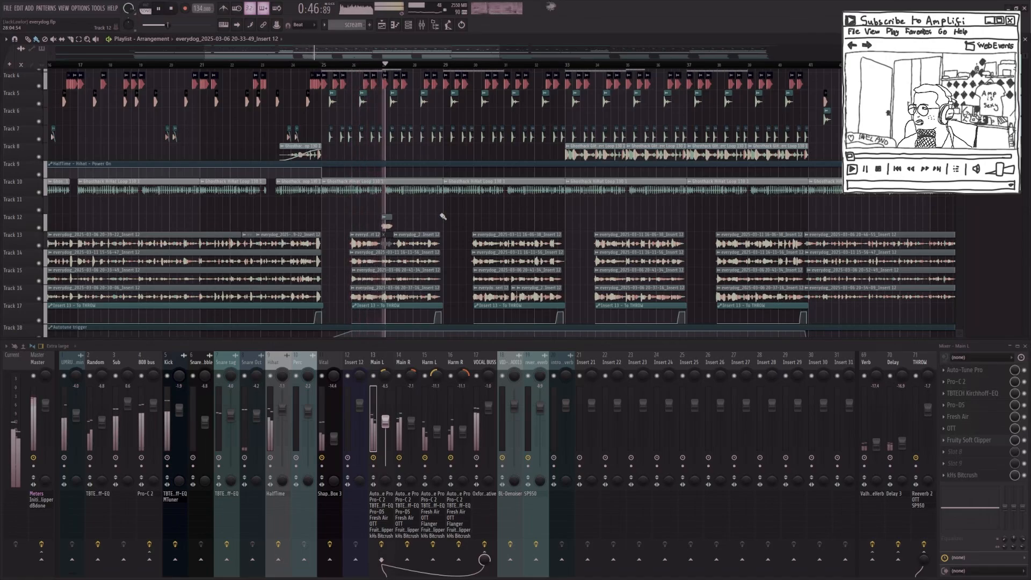
{"action": "scroll", "coordinate": [476, 222], "scroll_direction": "down", "scroll_amount": 5}
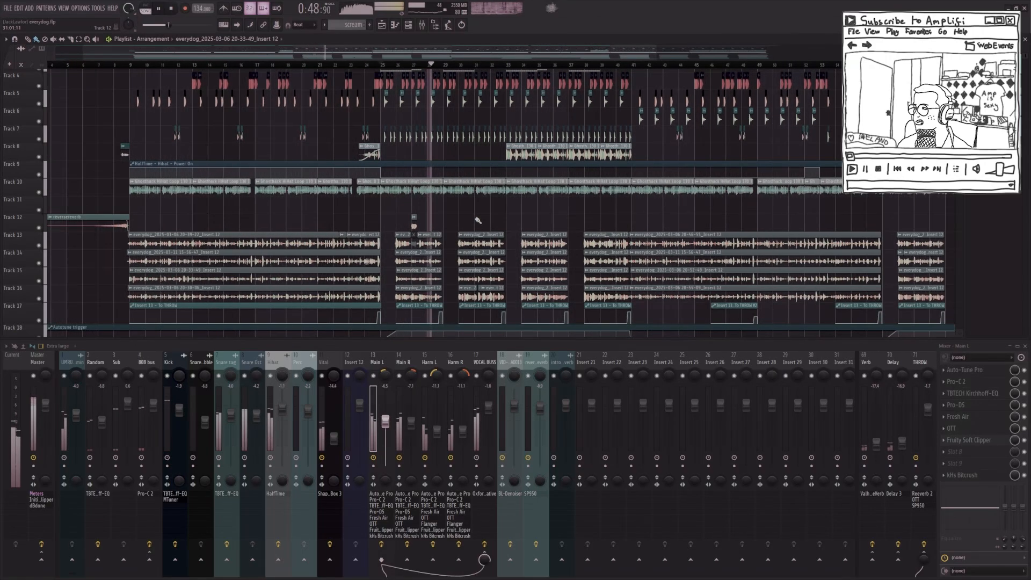
{"action": "key", "text": "space"}
Step: Solo Track 12 and audition its reversereverb clip from bar 7, undoing stray clip edits
{"action": "scroll", "coordinate": [107, 226], "scroll_direction": "up", "scroll_amount": 6}
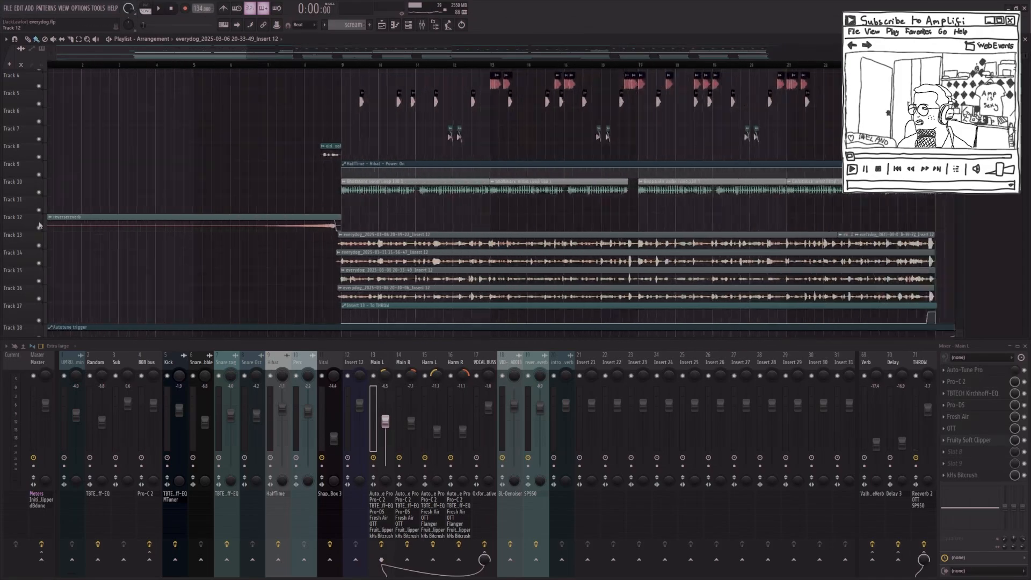
{"action": "left_click_drag", "start_coordinate": [114, 184], "coordinate": [120, 240]}
{"action": "left_click", "coordinate": [41, 229], "text": "ctrl"}
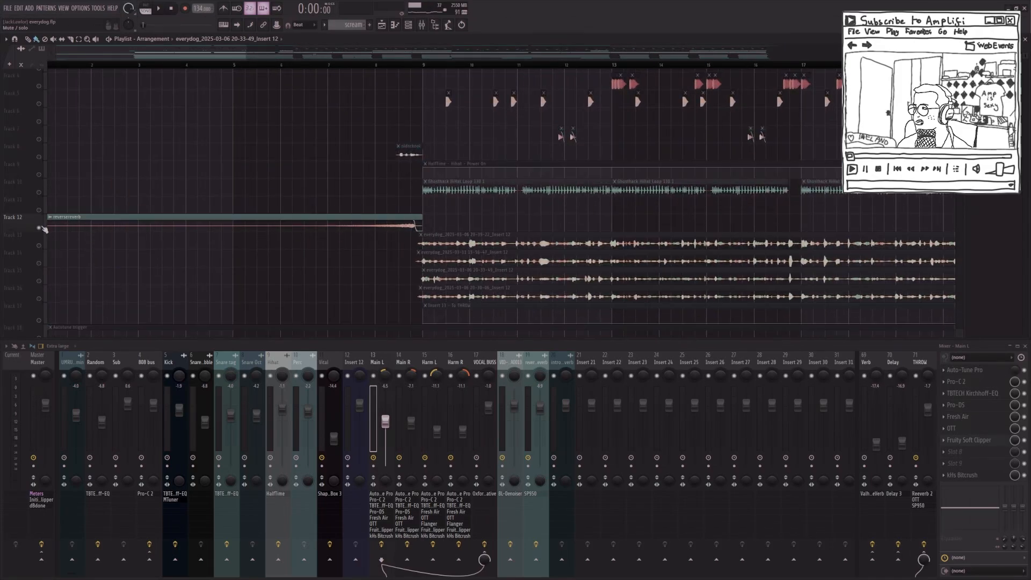
{"action": "left_click", "coordinate": [332, 69]}
{"action": "key", "text": "ctrl+z"}
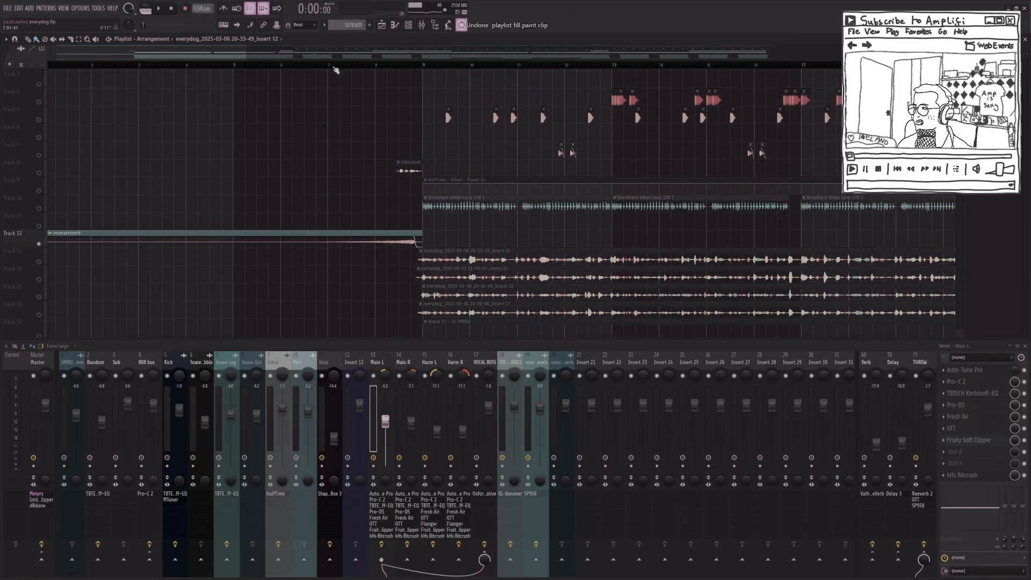
{"action": "left_click", "coordinate": [332, 65]}
{"action": "key", "text": "space"}
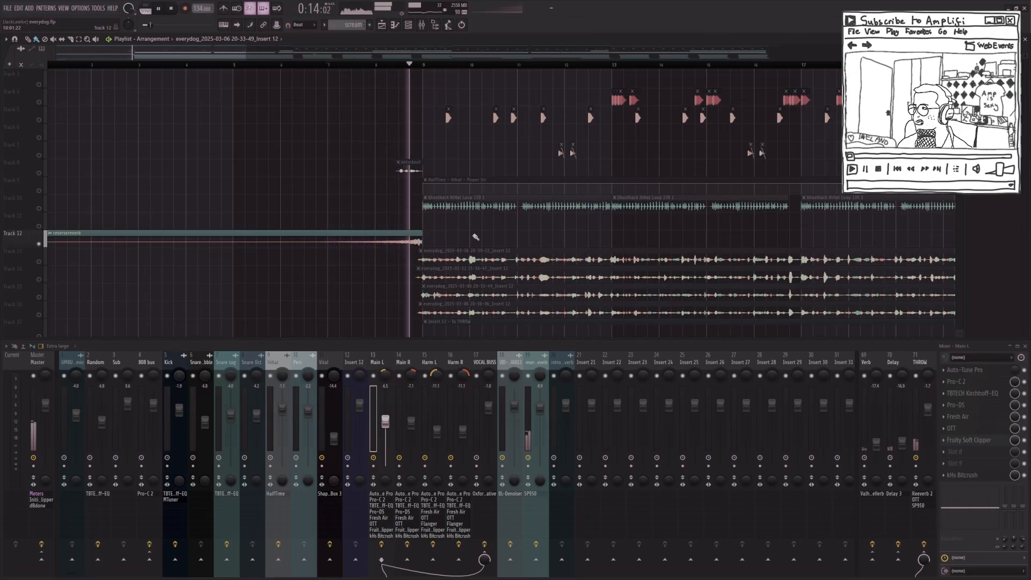
{"action": "key", "text": "space"}
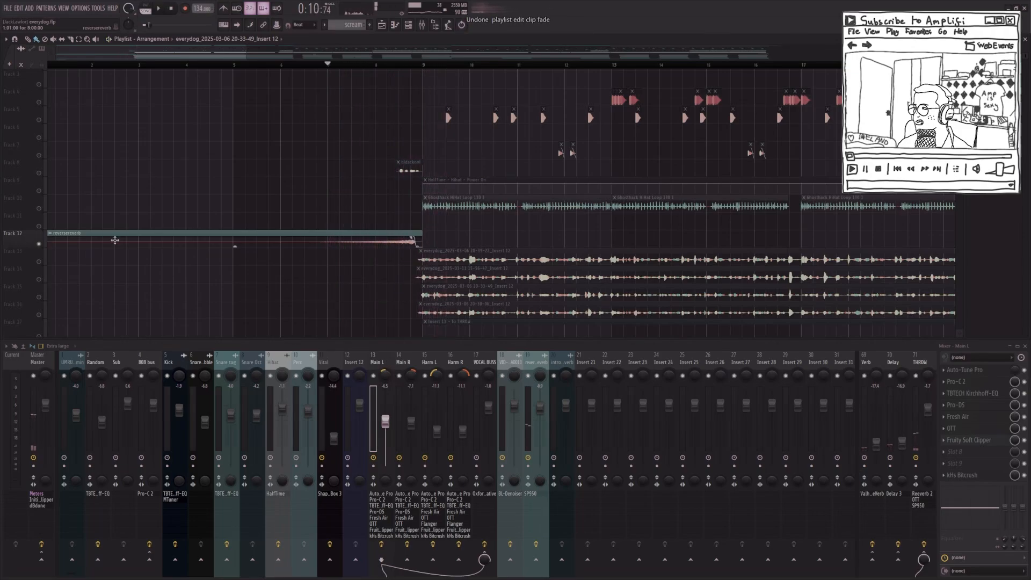
Step: Restore all playlist tracks, mark the start of the vocals around bar 9, and display the THROW mixer track's effects
{"action": "right_click", "coordinate": [39, 244]}
{"action": "scroll", "coordinate": [332, 230], "scroll_direction": "up", "scroll_amount": 5}
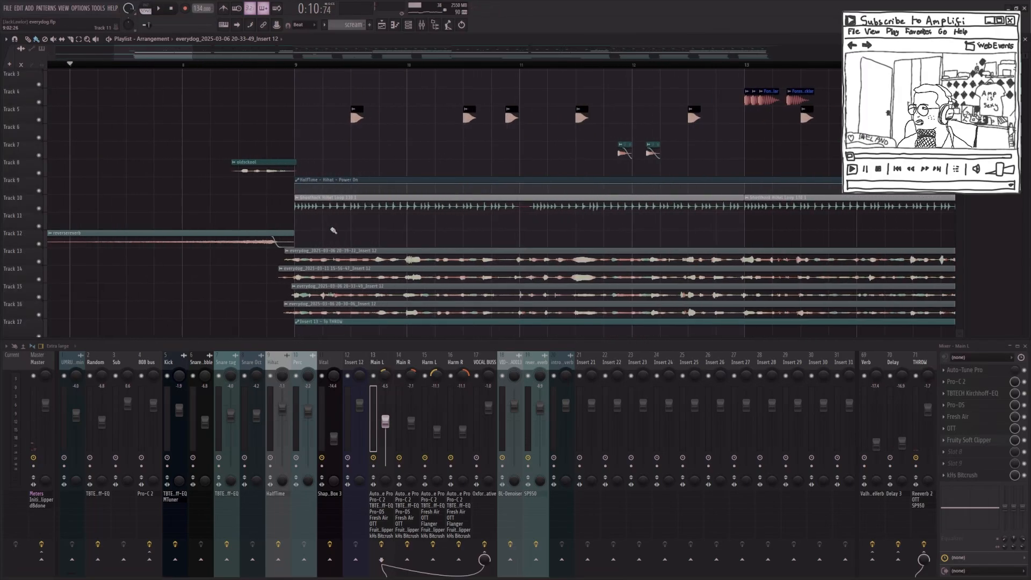
{"action": "left_click_drag", "start_coordinate": [240, 64], "coordinate": [311, 64]}
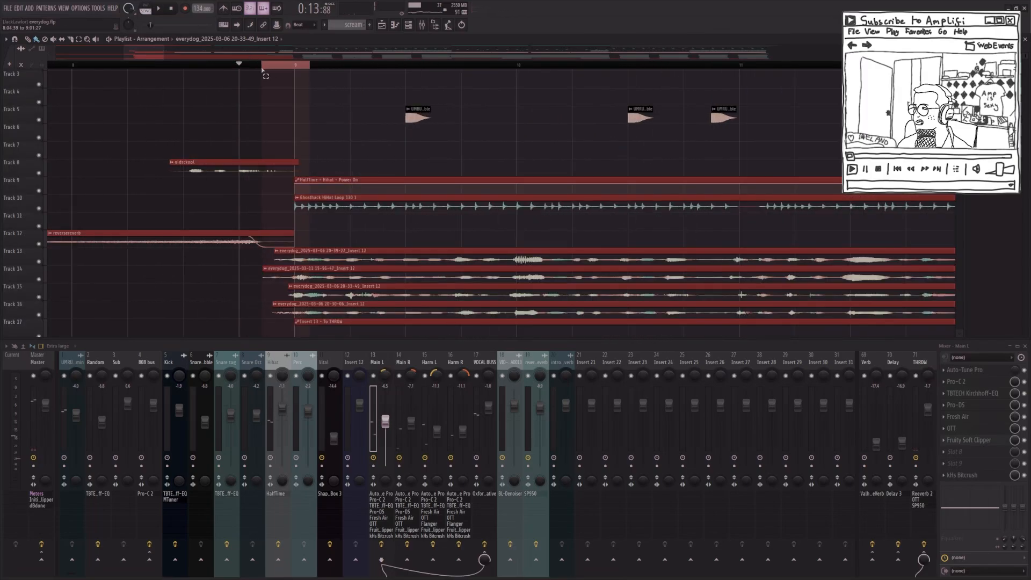
{"action": "left_click", "coordinate": [350, 144]}
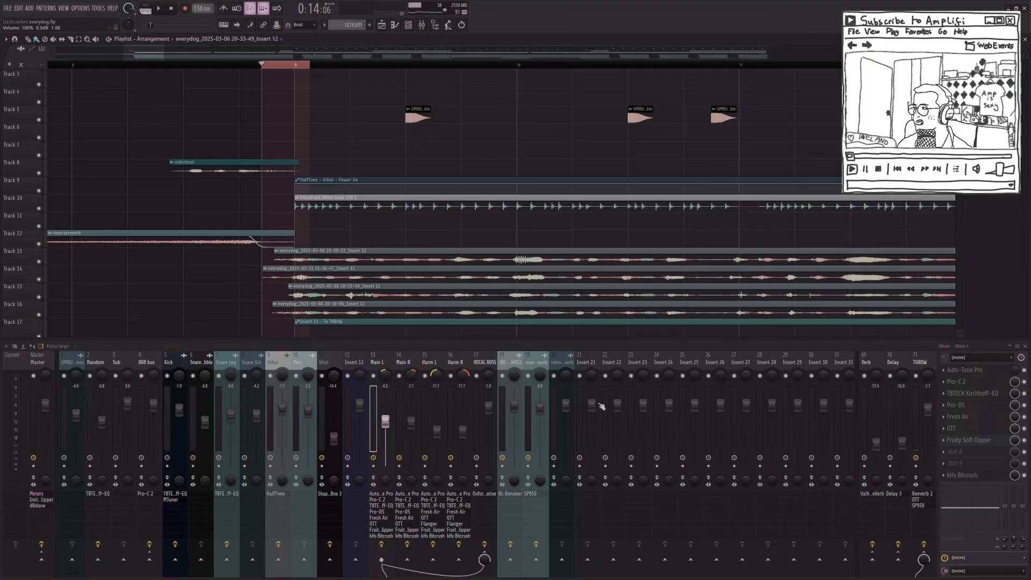
{"action": "left_click", "coordinate": [919, 361]}
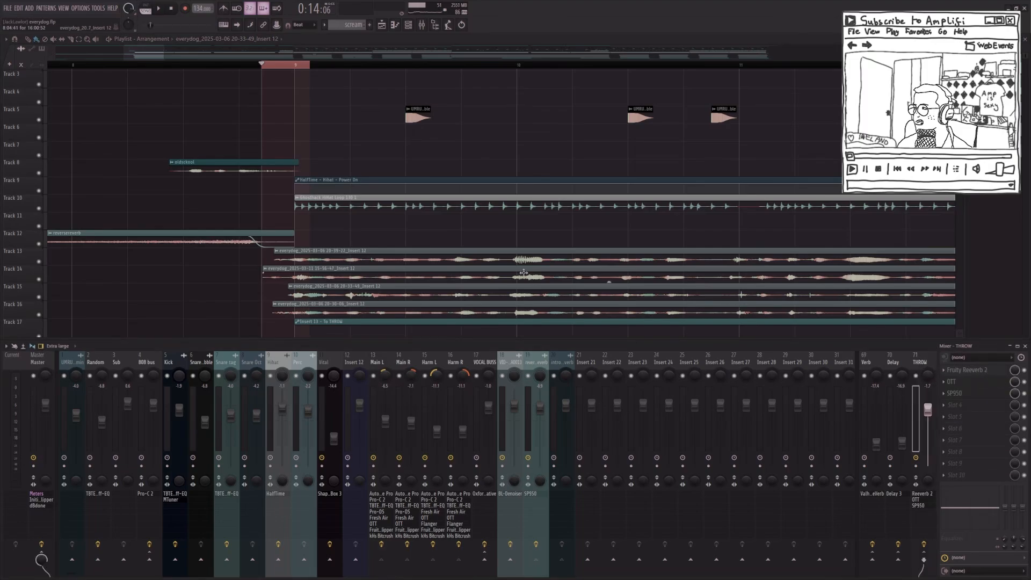
Step: Open the reversereverb clip's settings, turn off Reverse, and preview the original reverb sample
{"action": "scroll", "coordinate": [475, 241], "scroll_direction": "down", "scroll_amount": 5}
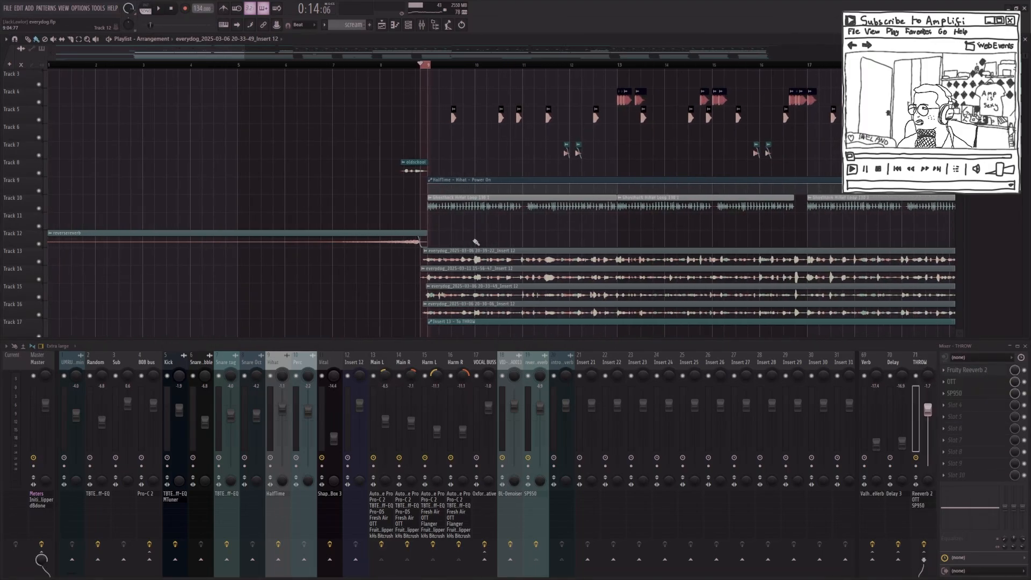
{"action": "scroll", "coordinate": [462, 243], "scroll_direction": "down", "scroll_amount": 2}
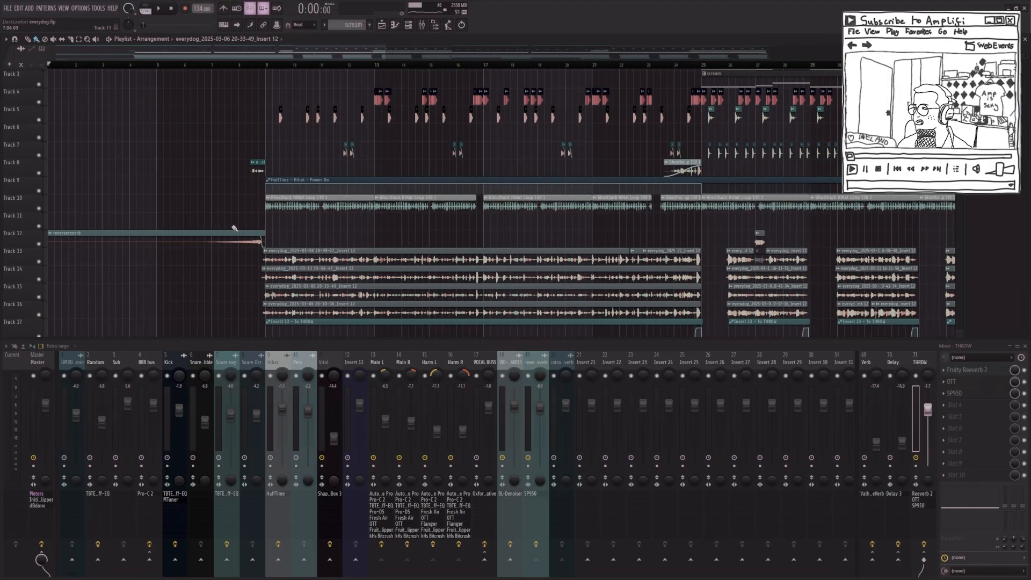
{"action": "double_click", "coordinate": [196, 242]}
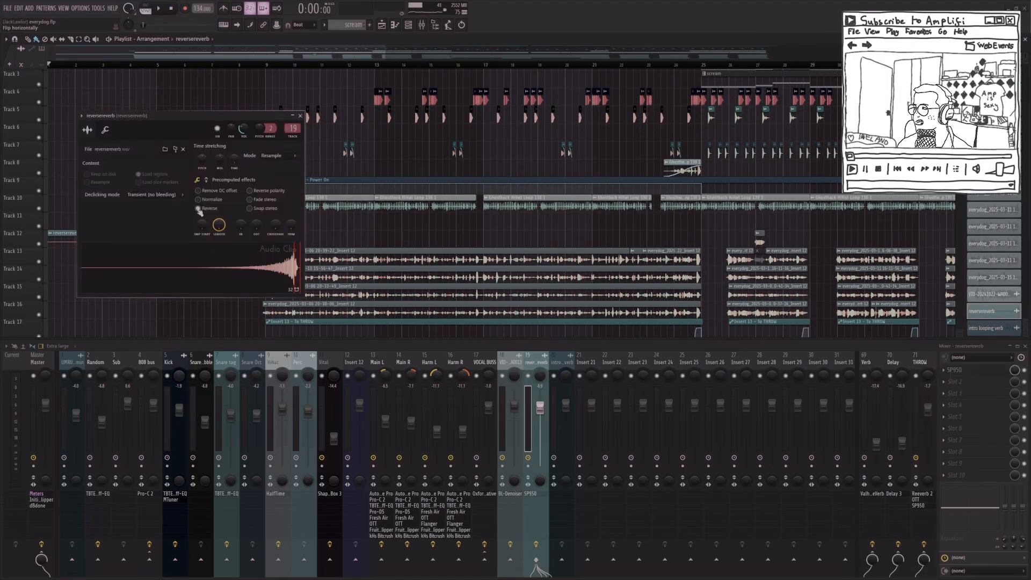
{"action": "left_click", "coordinate": [184, 259]}
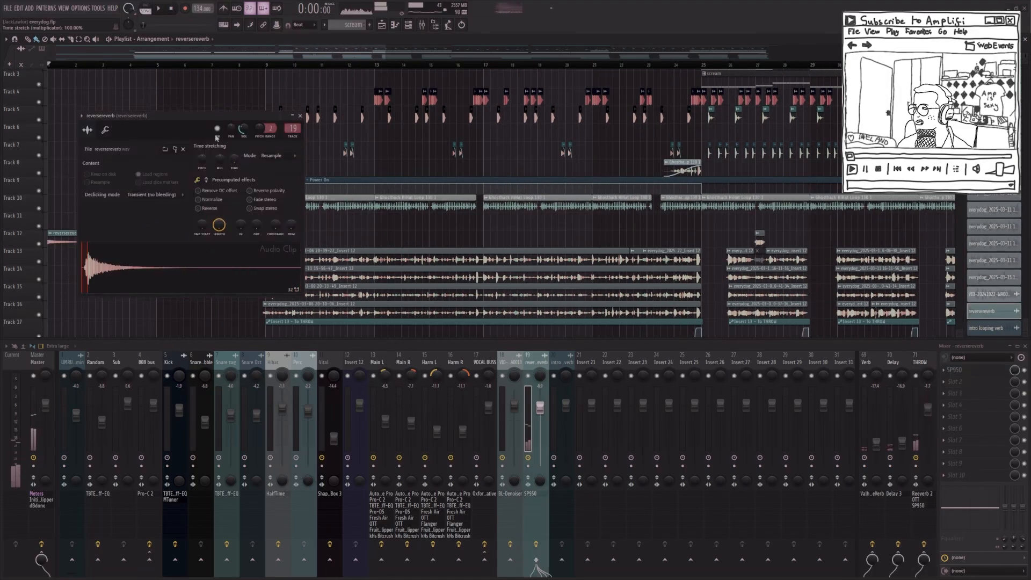
{"action": "left_click_drag", "start_coordinate": [118, 65], "coordinate": [48, 65]}
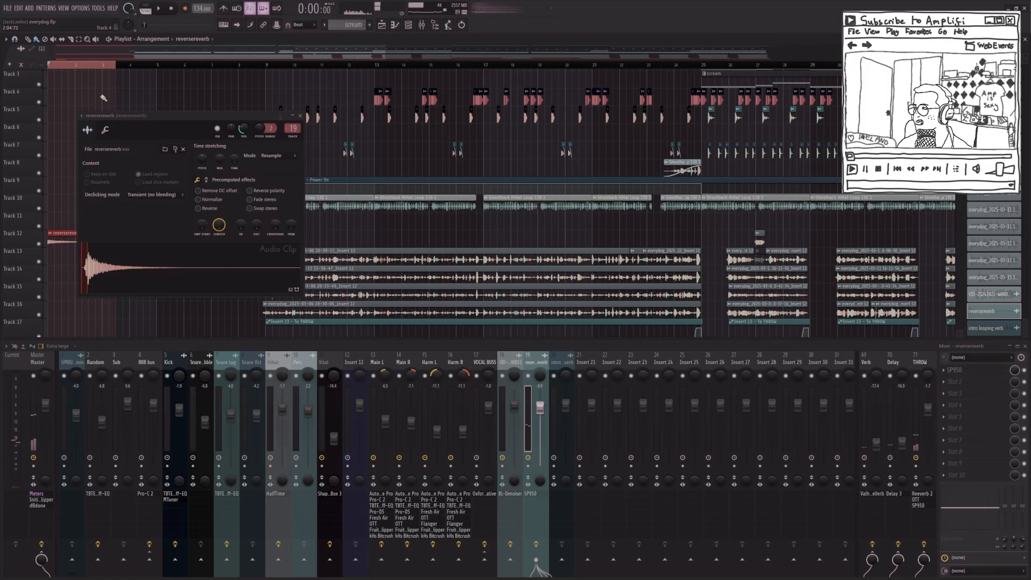
{"action": "left_click", "coordinate": [111, 66], "text": "ctrl"}
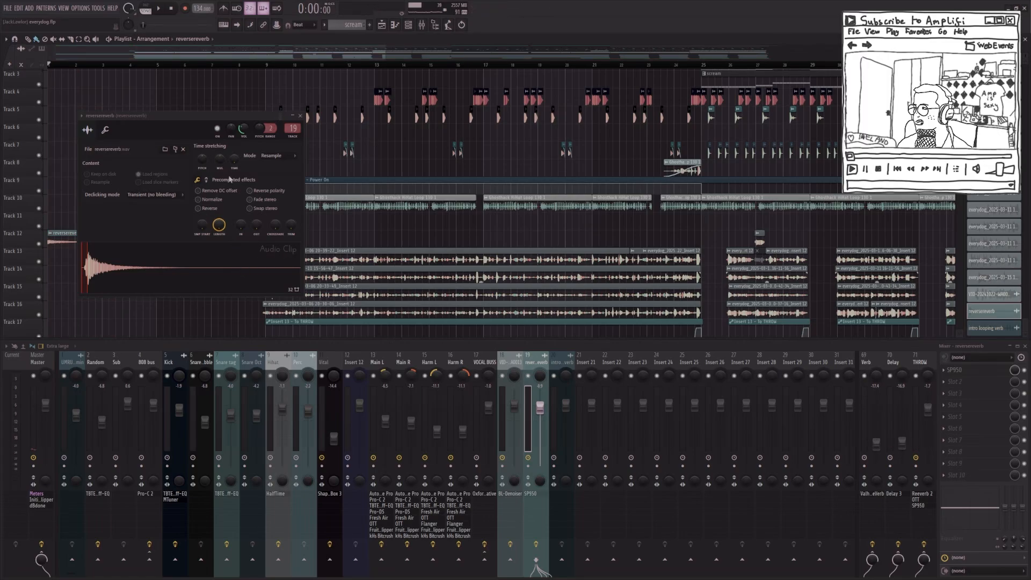
Step: Turn Reverse back on for the reversereverb sample and close its settings
{"action": "left_click", "coordinate": [214, 200]}
{"action": "left_click", "coordinate": [216, 209]}
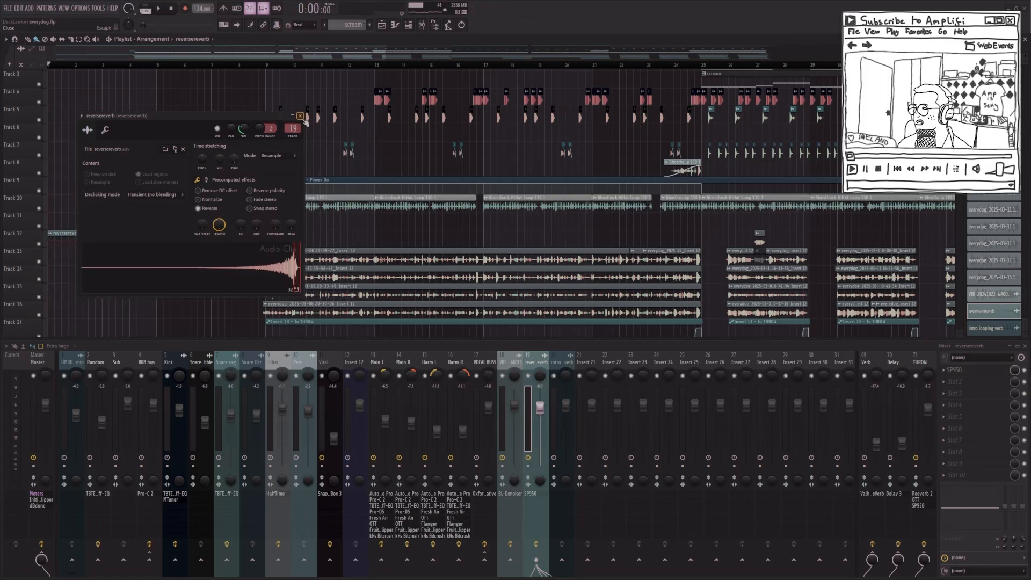
{"action": "left_click", "coordinate": [300, 116]}
{"action": "scroll", "coordinate": [279, 238], "scroll_direction": "up", "scroll_amount": 5}
{"action": "double_click", "coordinate": [254, 235]}
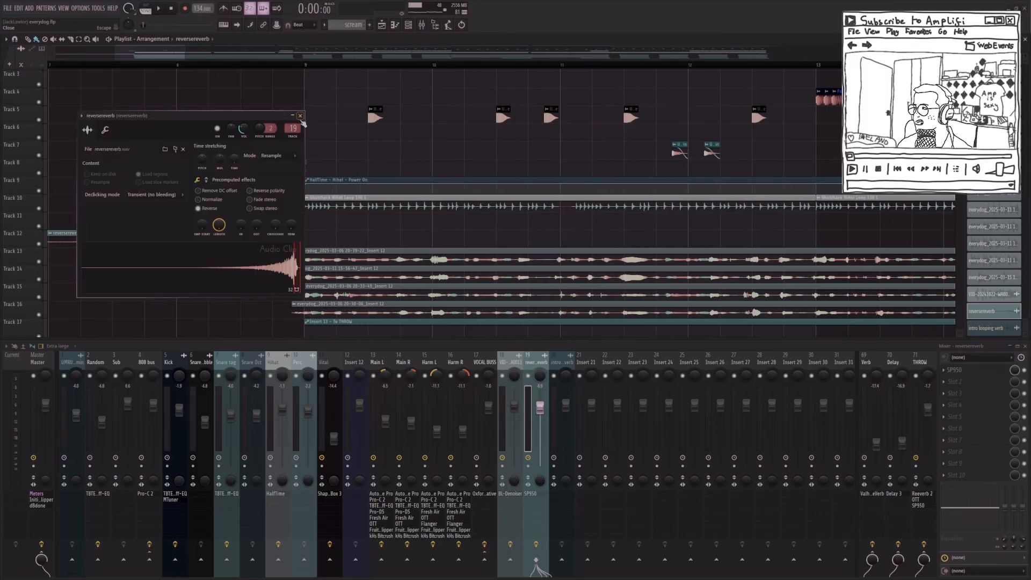
{"action": "left_click", "coordinate": [300, 116]}
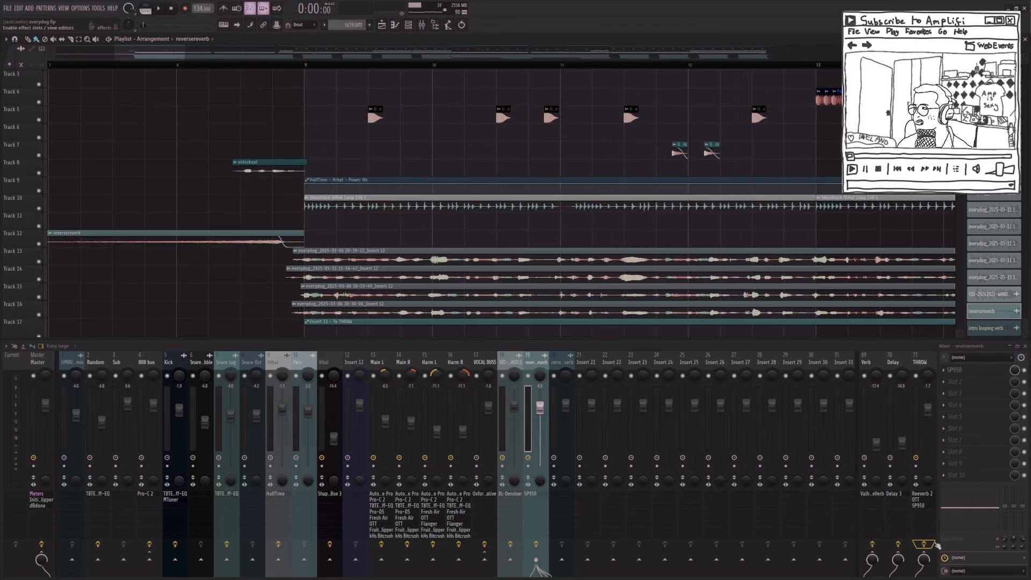
Step: Solo Track 12 and play the end of the reversereverb clip from bar 8
{"action": "scroll", "coordinate": [336, 277], "scroll_direction": "down", "scroll_amount": 4}
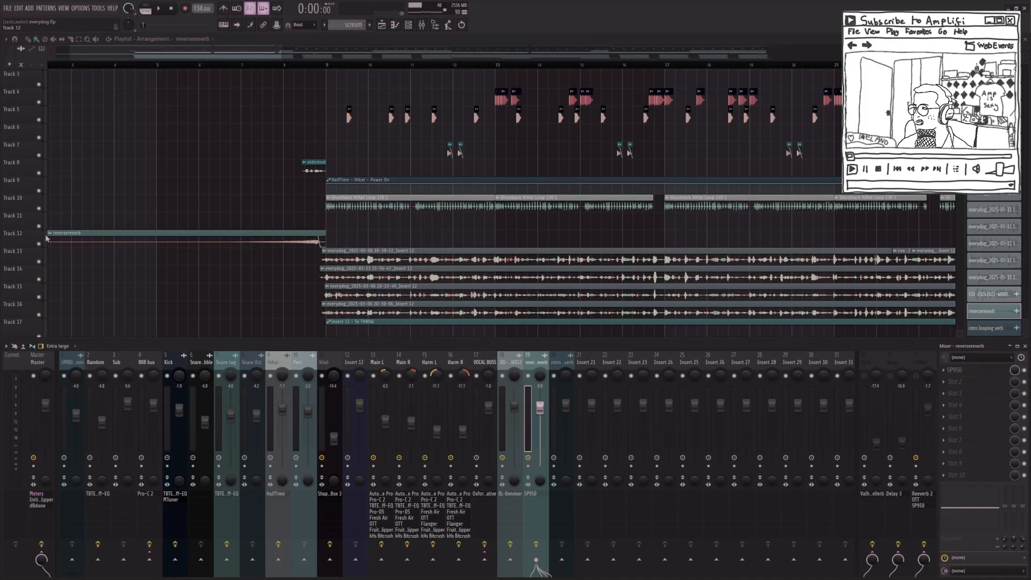
{"action": "right_click", "coordinate": [44, 244]}
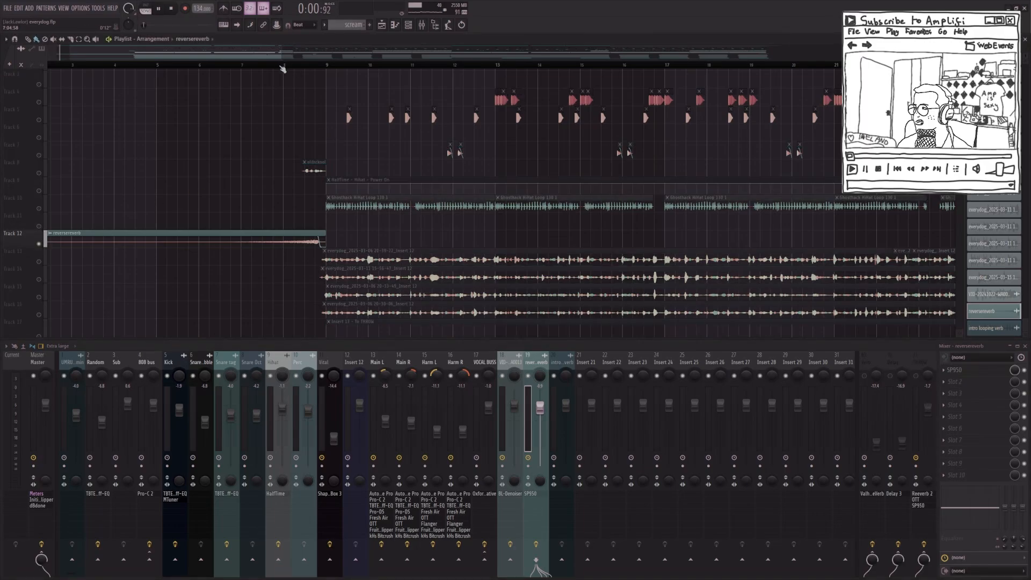
{"action": "left_click", "coordinate": [283, 69]}
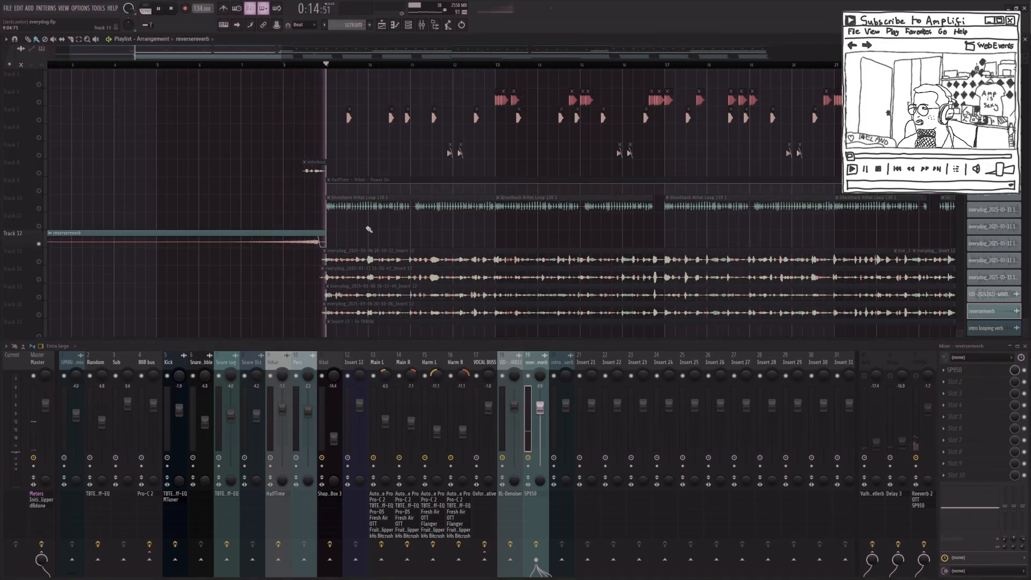
{"action": "key", "text": "space"}
Step: Restore all playlist tracks and play the reversereverb transition into the vocals from bar 8
{"action": "right_click", "coordinate": [36, 230]}
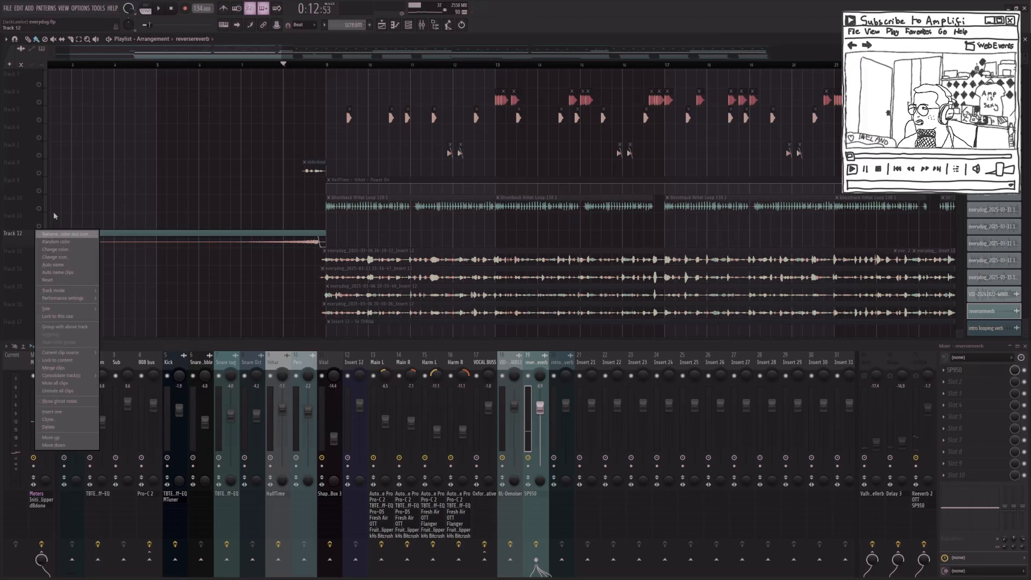
{"action": "left_click", "coordinate": [55, 215]}
{"action": "right_click", "coordinate": [40, 227]}
{"action": "right_click", "coordinate": [40, 227]}
{"action": "key", "text": "space"}
{"action": "scroll", "coordinate": [333, 231], "scroll_direction": "up", "scroll_amount": 2}
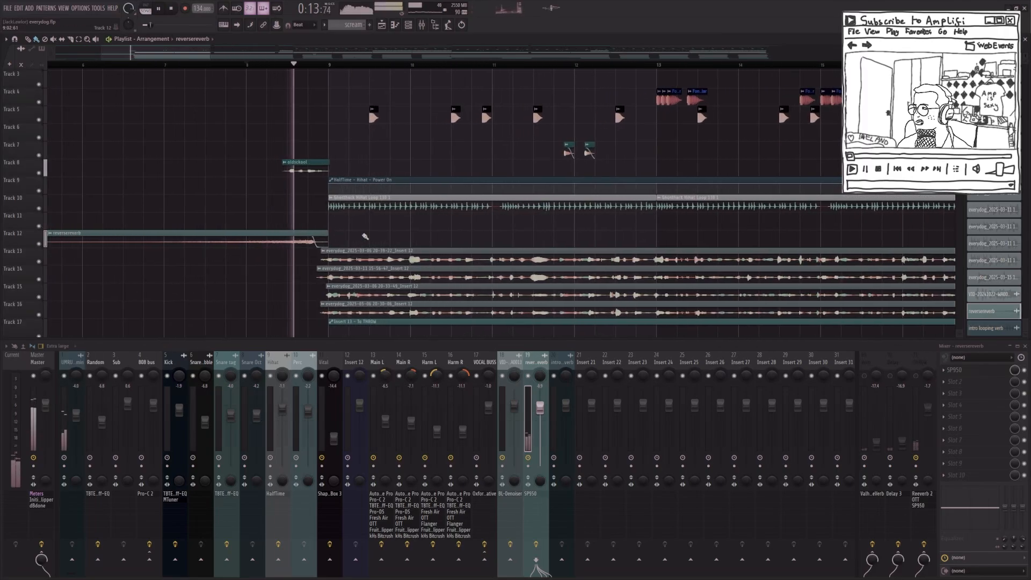
{"action": "key", "text": "space"}
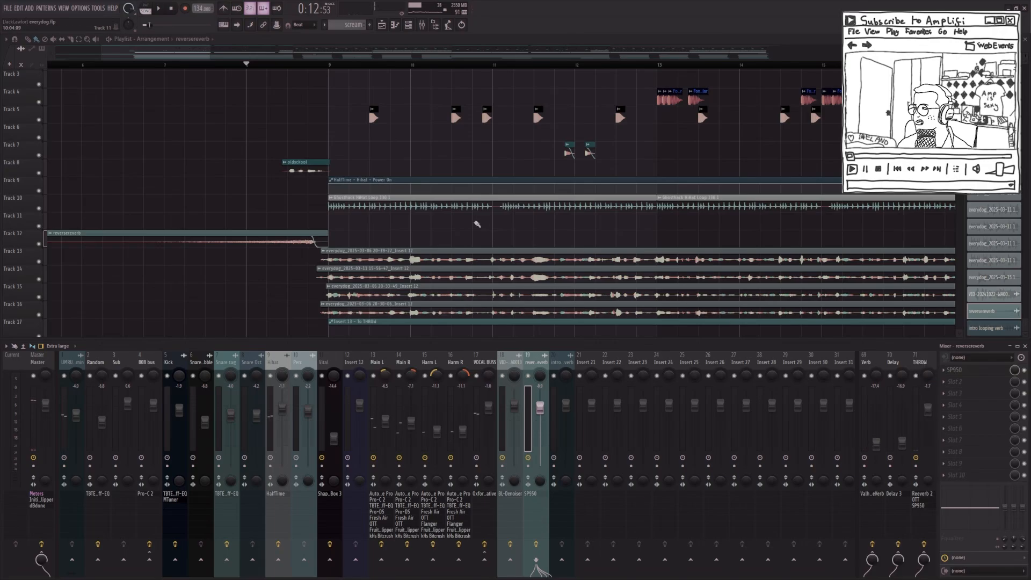
Step: Replay the full mix from bar 8, and play the whole arrangement from the beginning through to its end
{"action": "scroll", "coordinate": [477, 224], "scroll_direction": "down", "scroll_amount": 2}
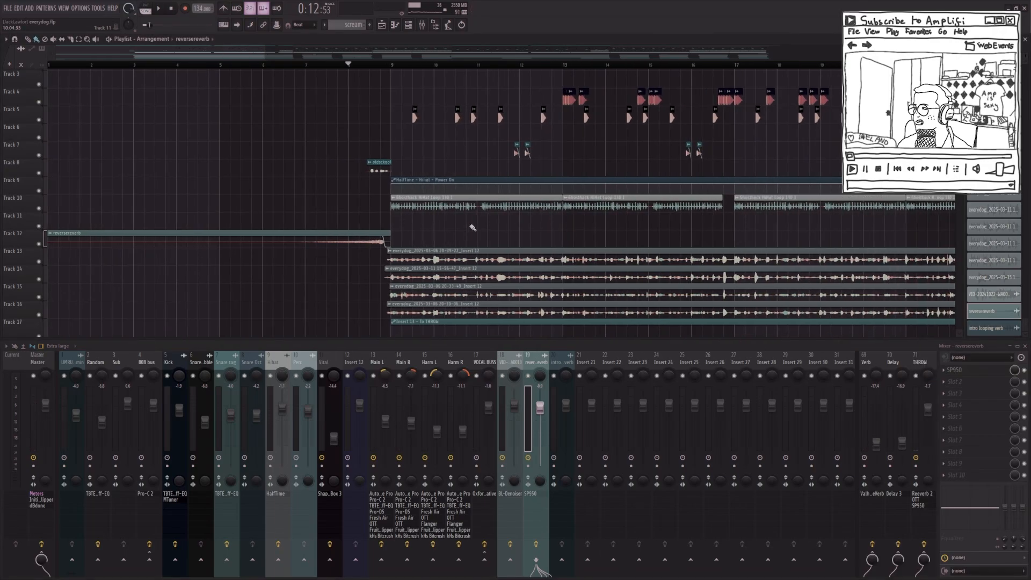
{"action": "key", "text": "space"}
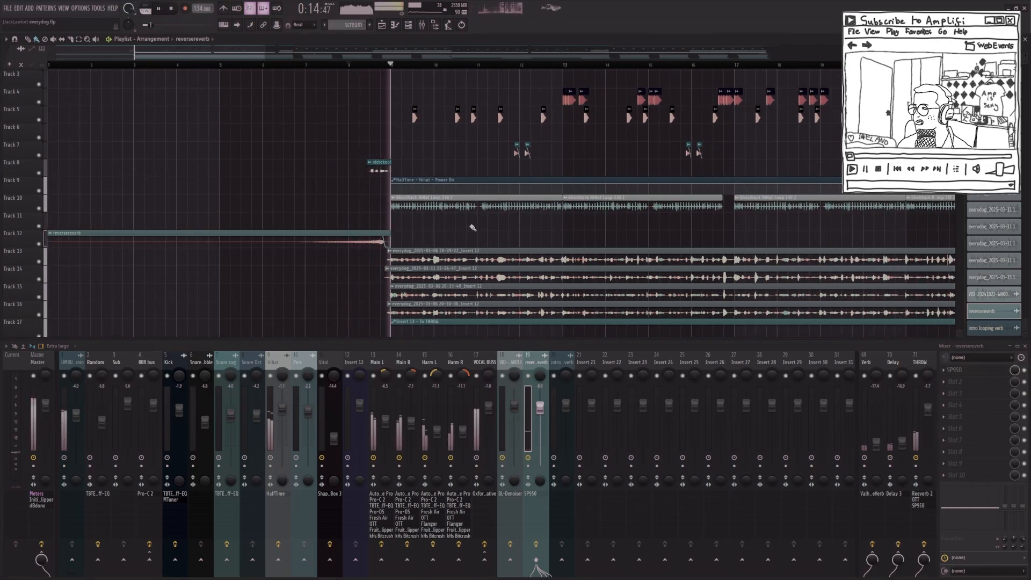
{"action": "scroll", "coordinate": [472, 228], "scroll_direction": "down", "scroll_amount": 3}
{"action": "key", "text": "space"}
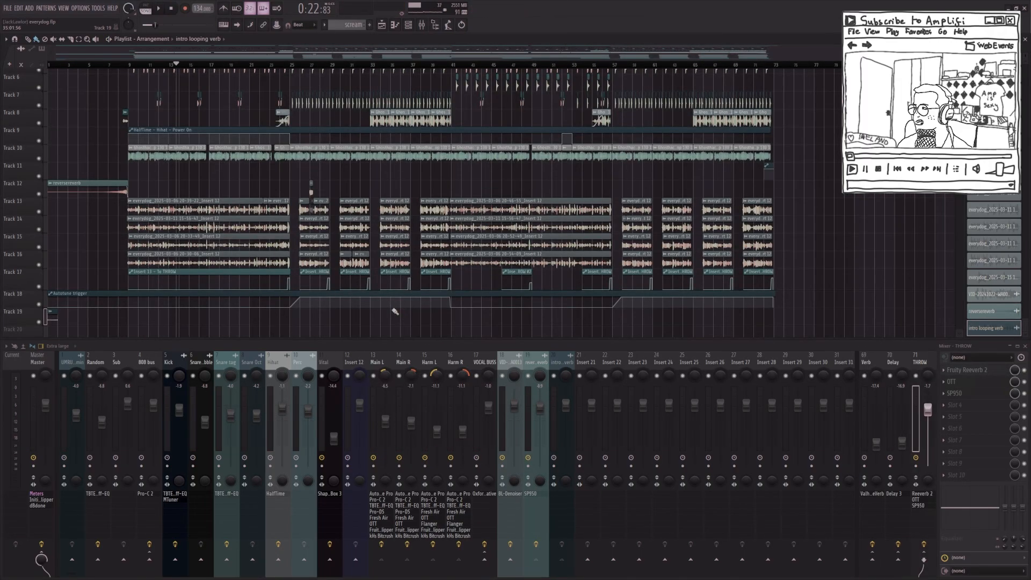
{"action": "scroll", "coordinate": [395, 312], "scroll_direction": "up", "scroll_amount": 5}
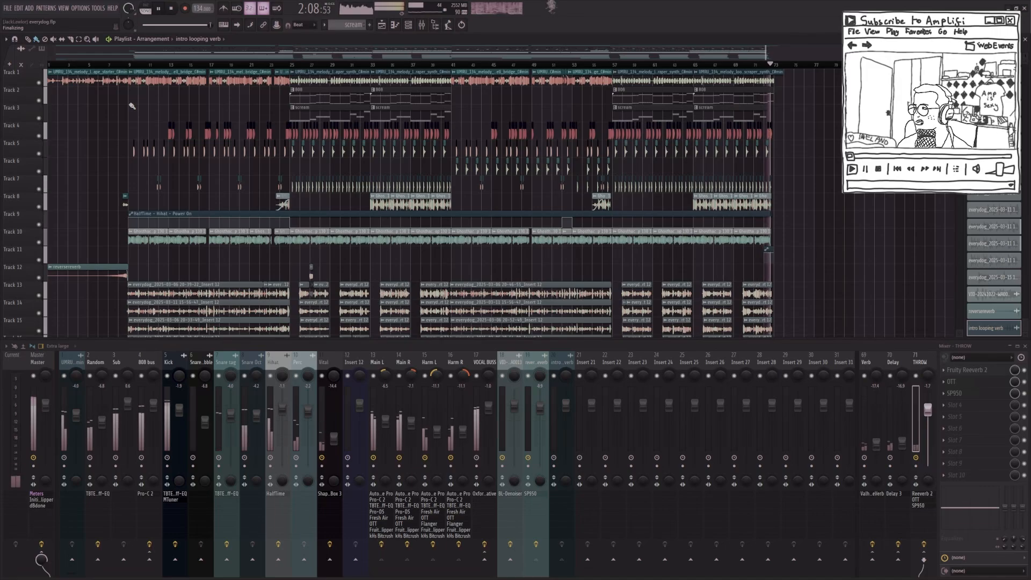
{"action": "key", "text": "space"}
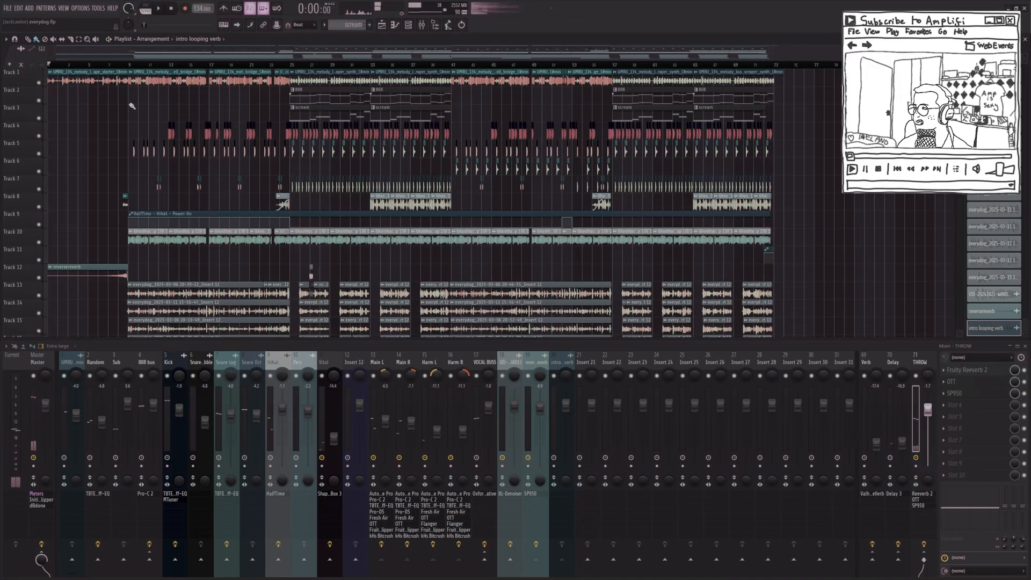